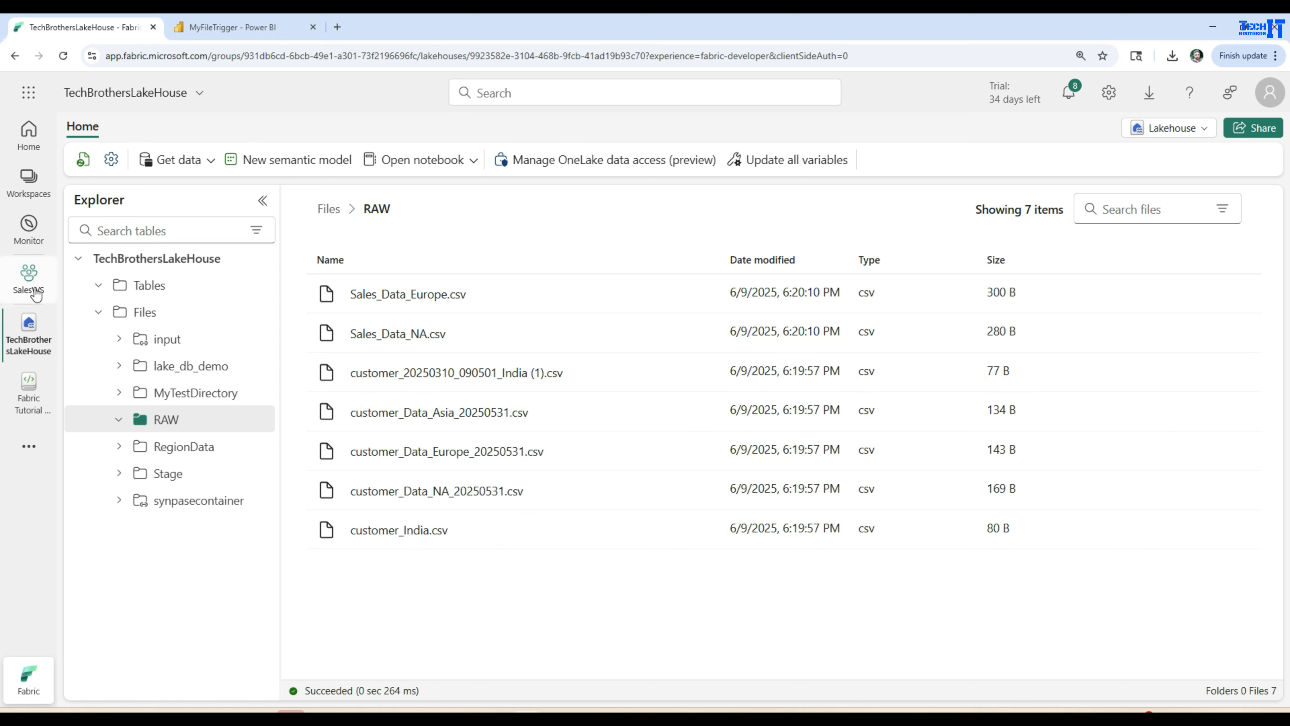
Step: Open the Pipelines folder in the SalesWS workspace
{"action": "left_click", "coordinate": [28, 183]}
{"action": "left_click", "coordinate": [125, 271]}
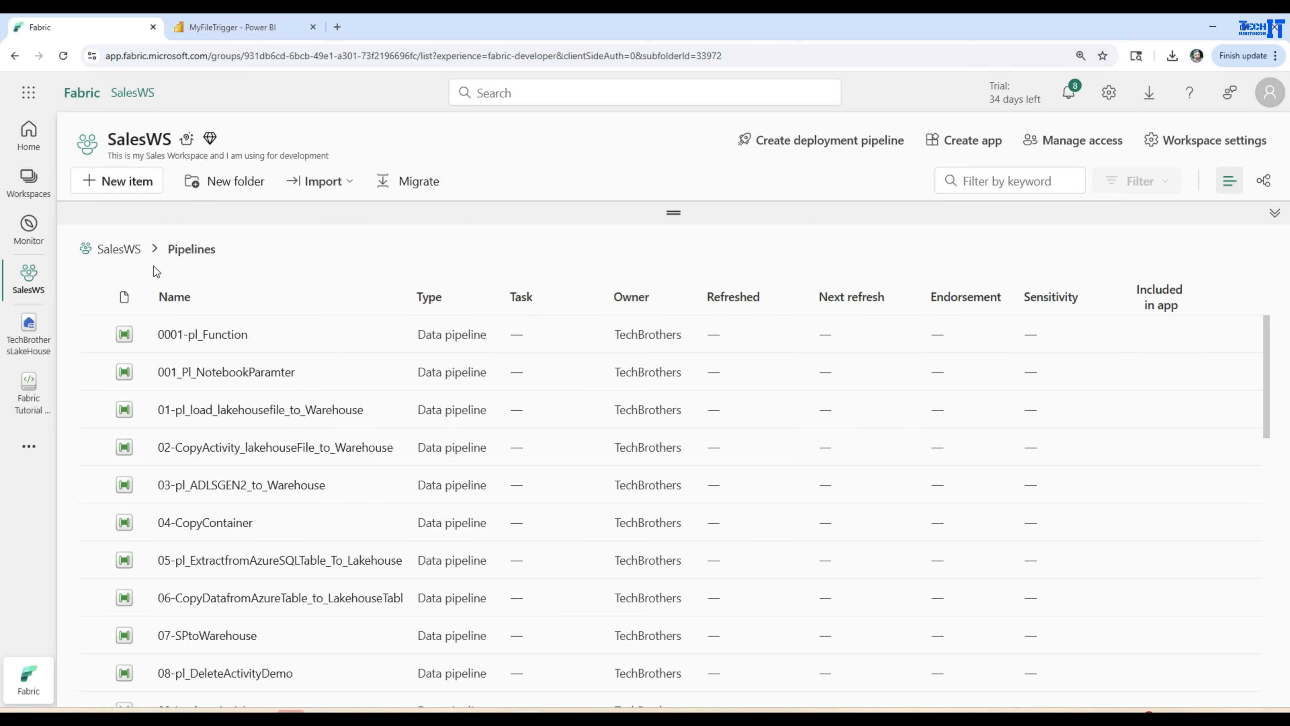
{"action": "left_click", "coordinate": [120, 250]}
{"action": "left_click", "coordinate": [167, 404]}
Step: Create a new data pipeline named pl_trigger in the Pipelines folder
{"action": "left_click", "coordinate": [147, 192]}
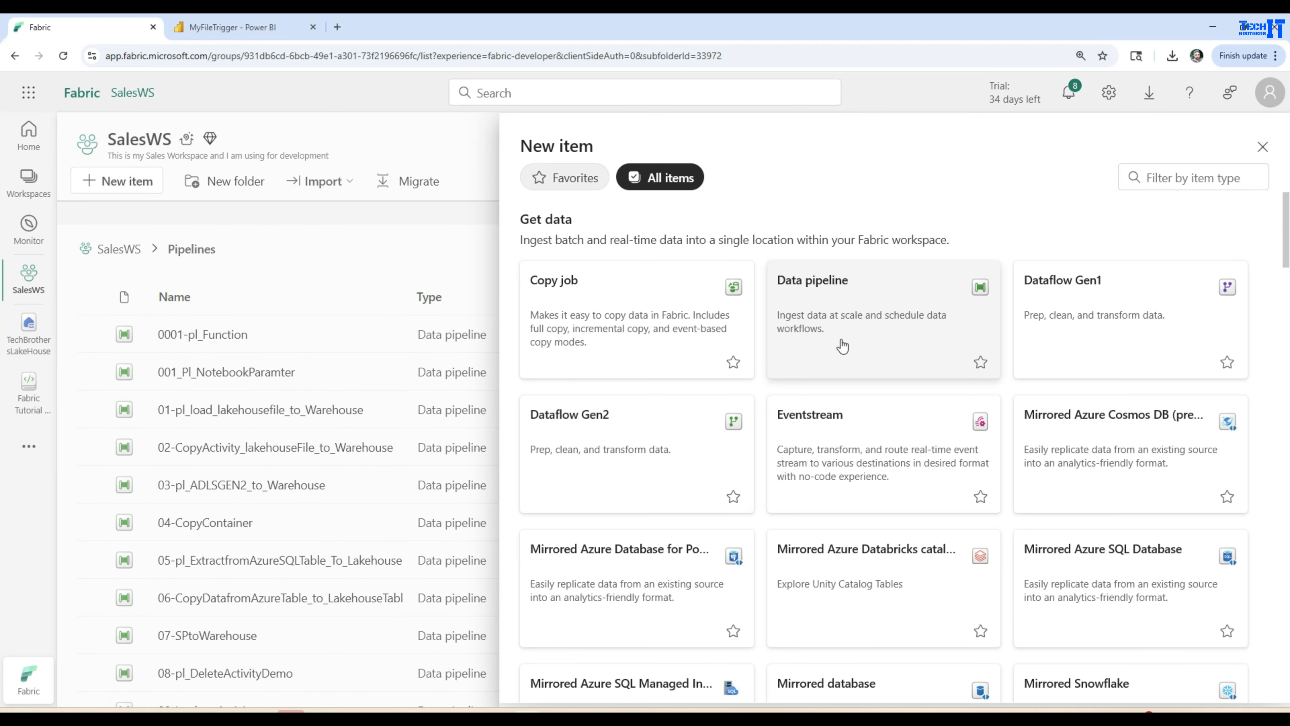
{"action": "left_click", "coordinate": [838, 340]}
{"action": "left_click_drag", "start_coordinate": [627, 366], "coordinate": [440, 361]}
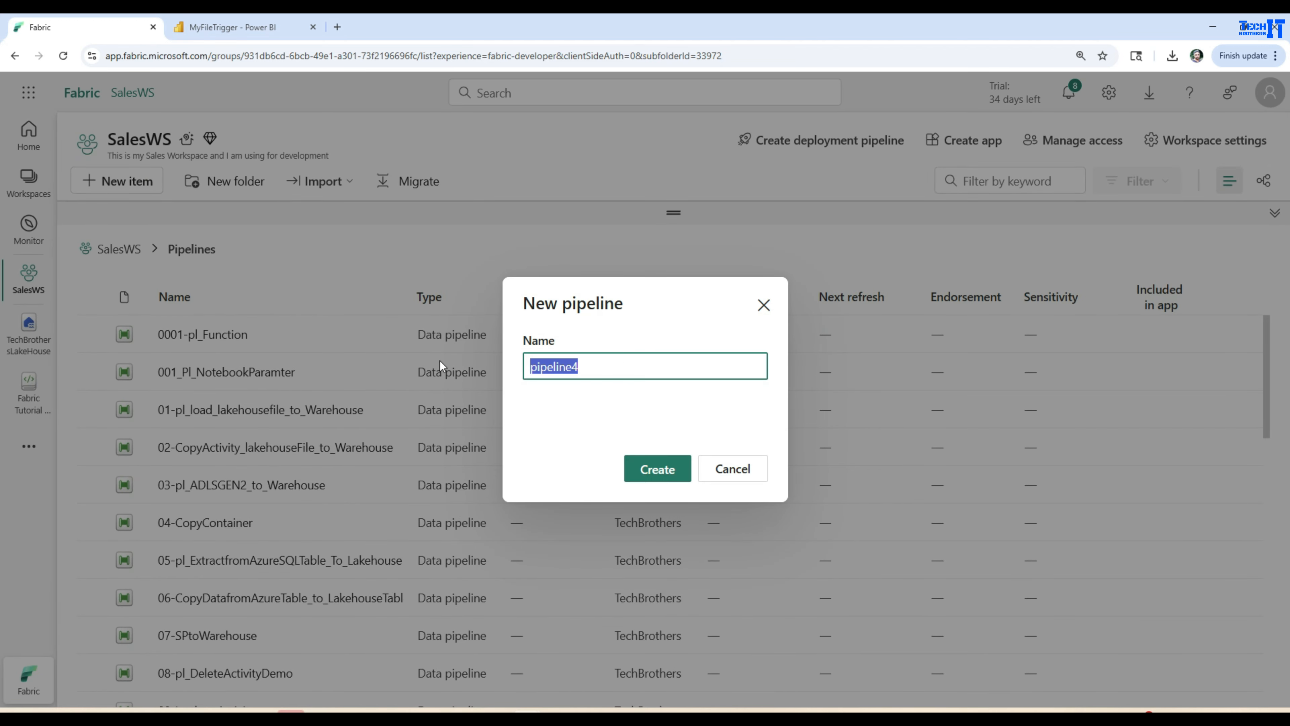
{"action": "type", "text": "pl_trigger"}
{"action": "left_click", "coordinate": [679, 467]}
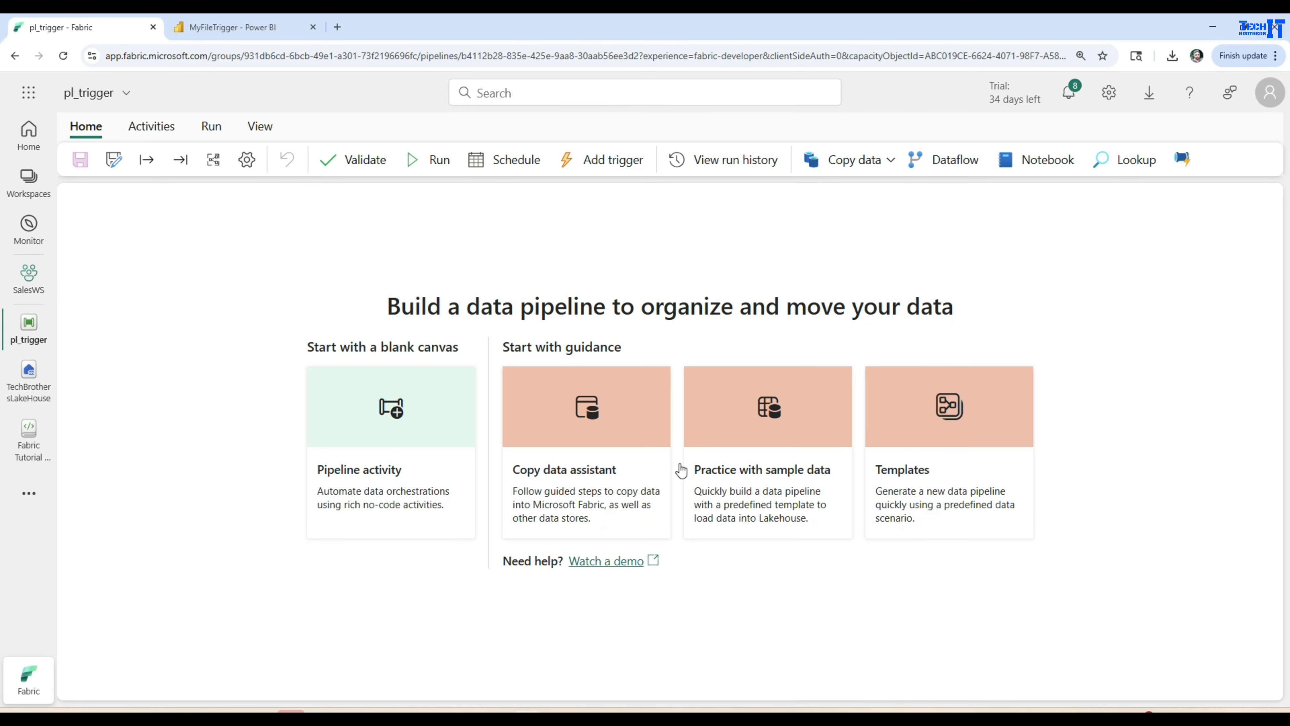
Step: Add a Wait activity to the blank pipeline canvas and move it toward the upper middle of the canvas
{"action": "left_click", "coordinate": [401, 438]}
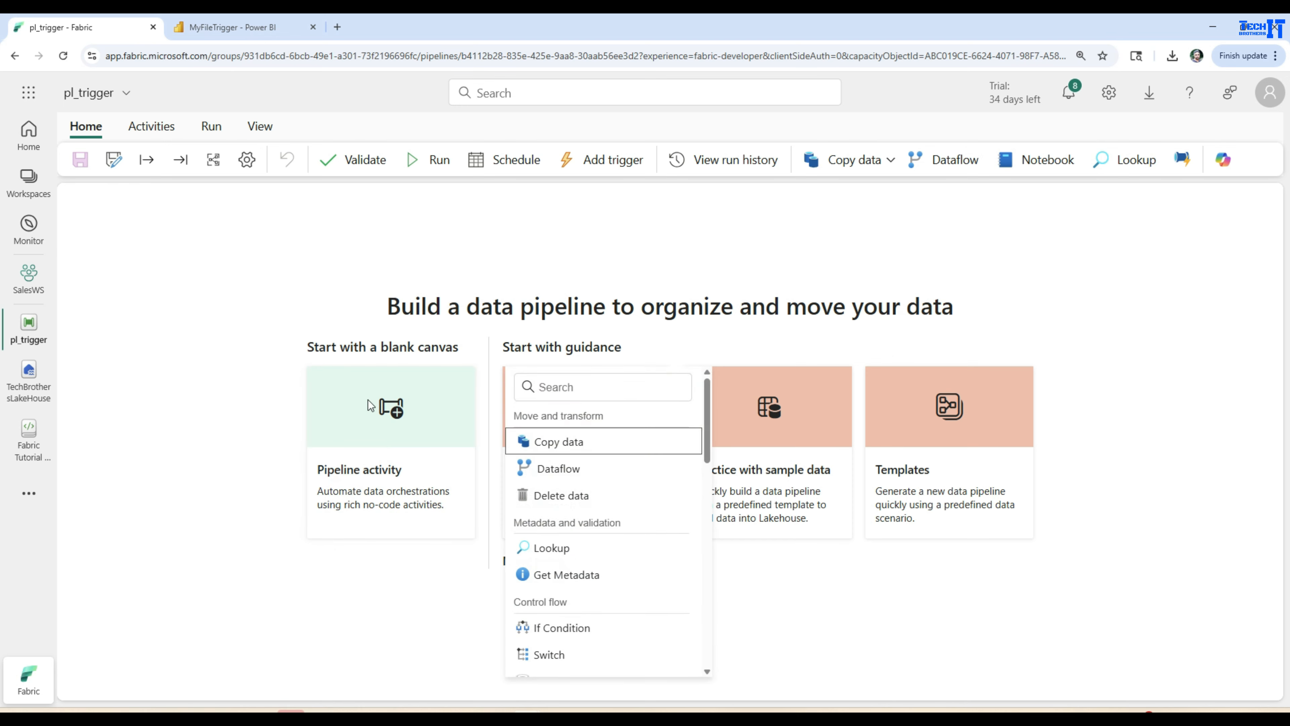
{"action": "type", "text": "wait"}
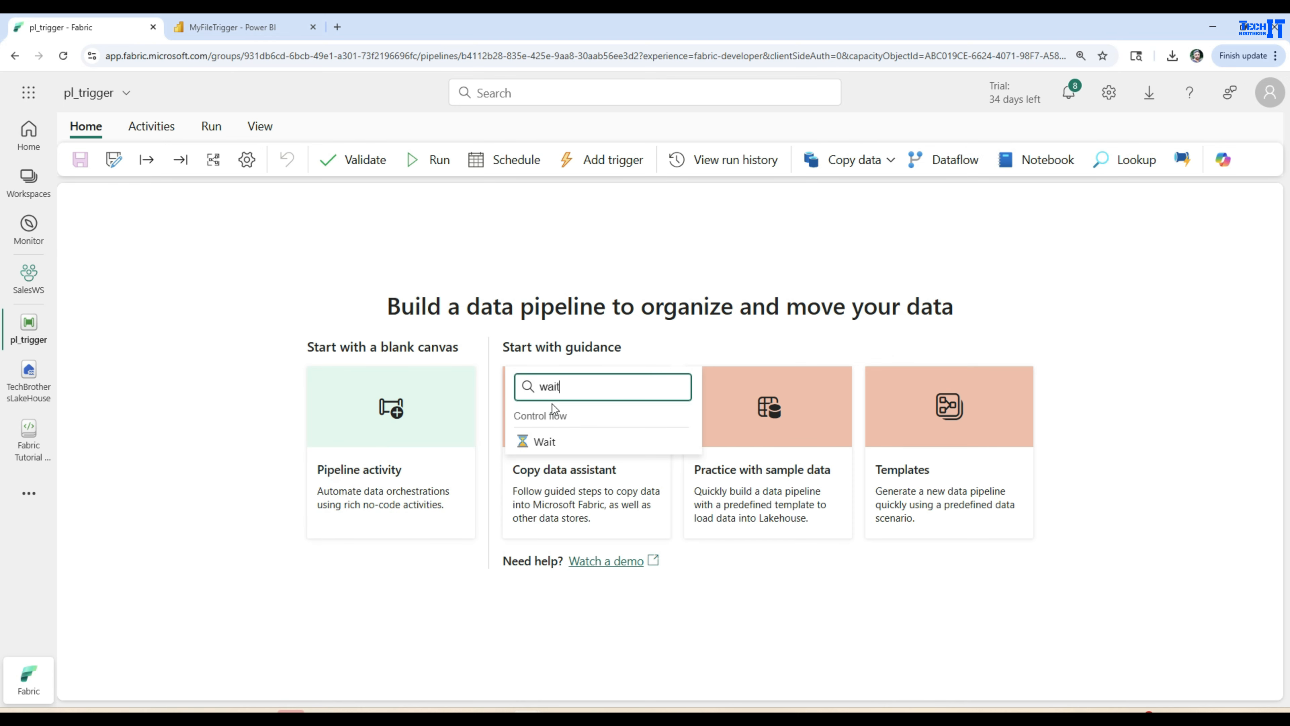
{"action": "left_click", "coordinate": [574, 441]}
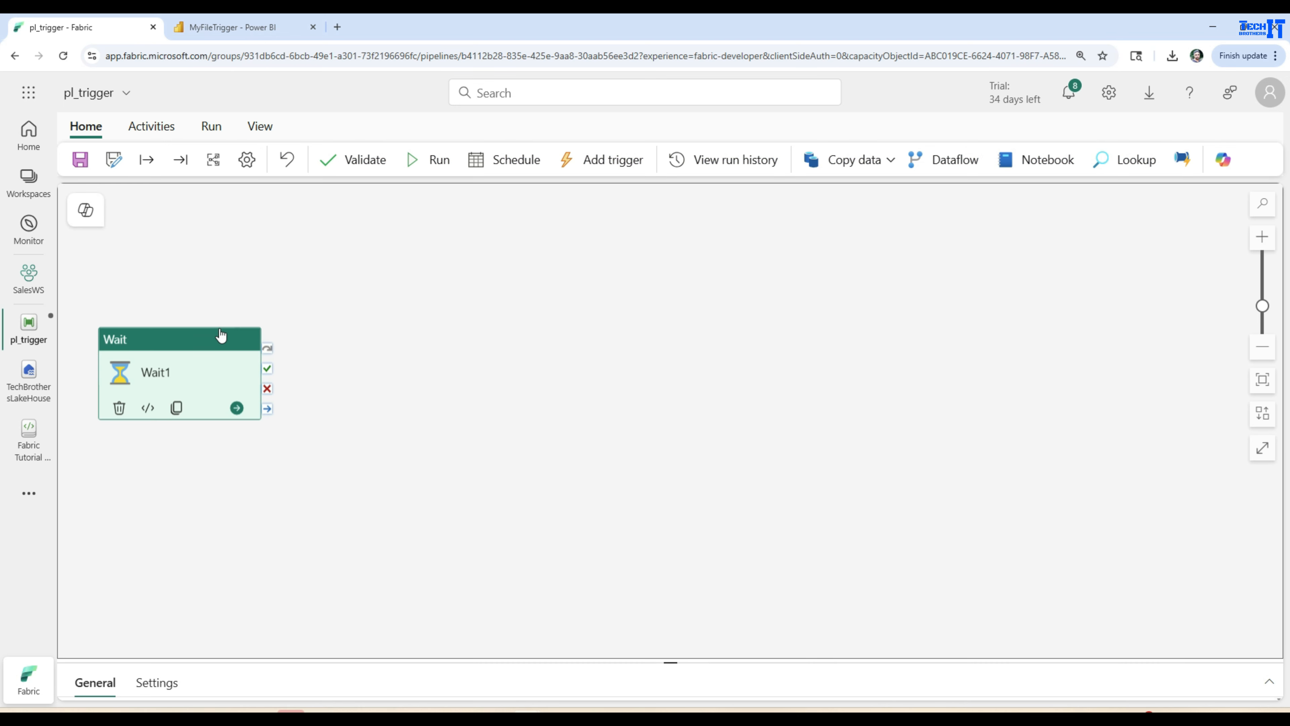
{"action": "left_click_drag", "start_coordinate": [221, 335], "coordinate": [559, 301]}
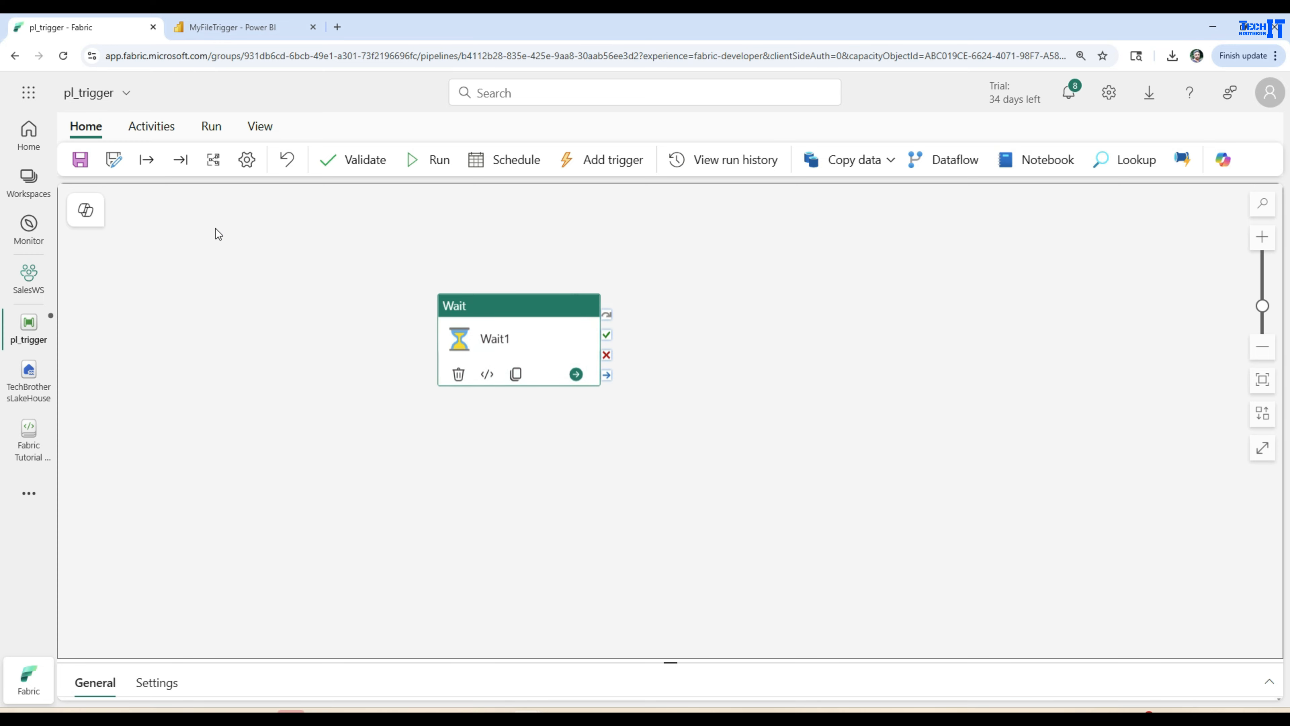
Step: Start adding a trigger to the pipeline and choose OneLake events as its event source
{"action": "left_click", "coordinate": [602, 165]}
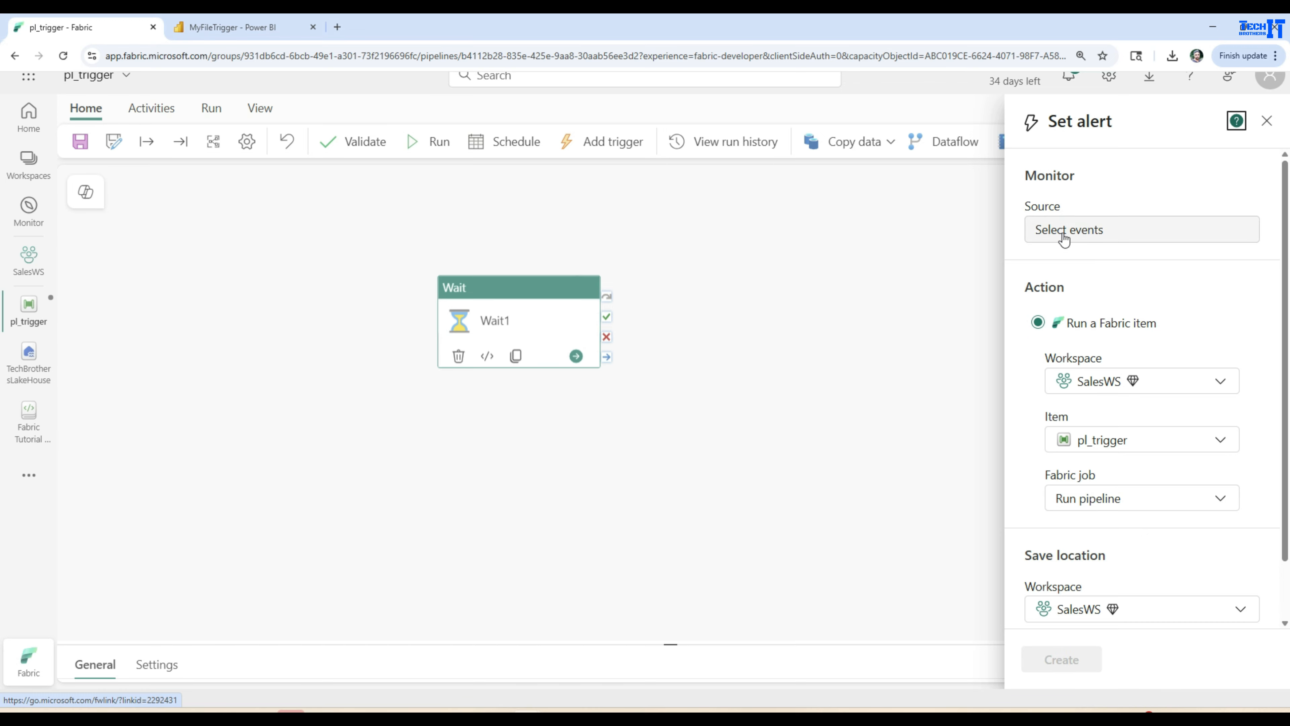
{"action": "left_click", "coordinate": [1066, 239]}
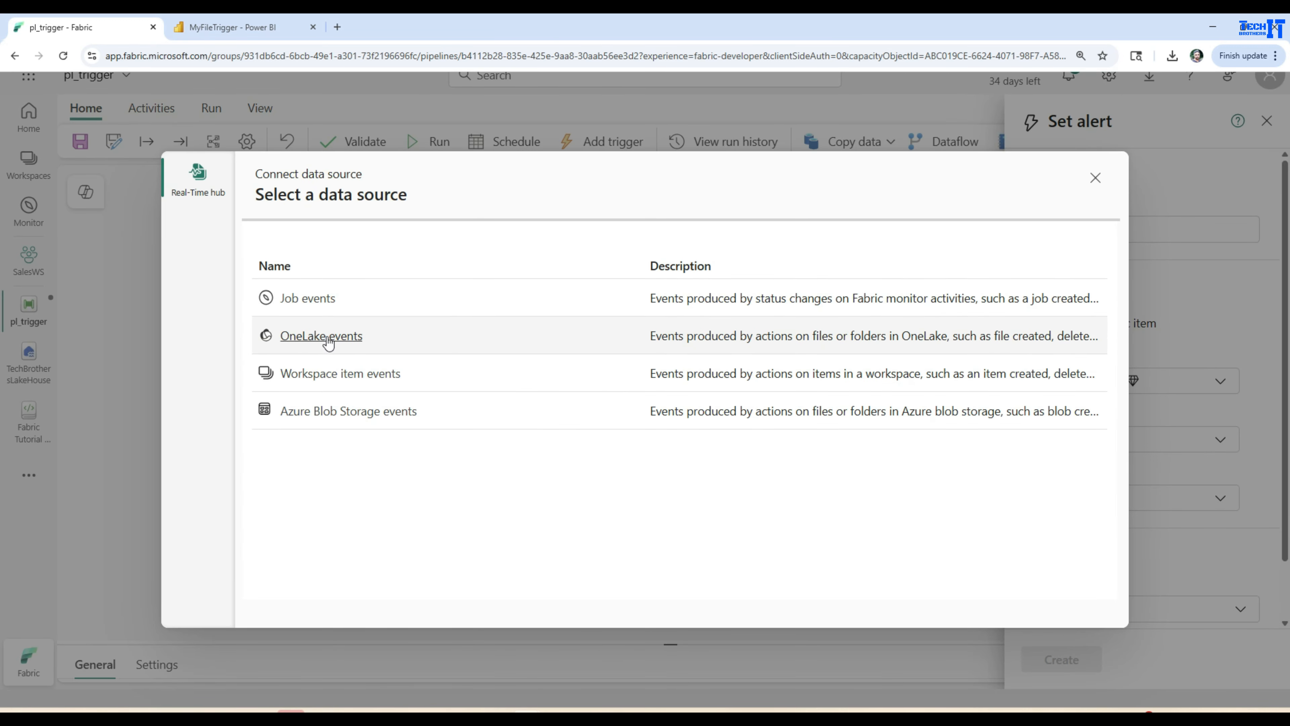
{"action": "left_click_drag", "start_coordinate": [641, 268], "coordinate": [458, 268]}
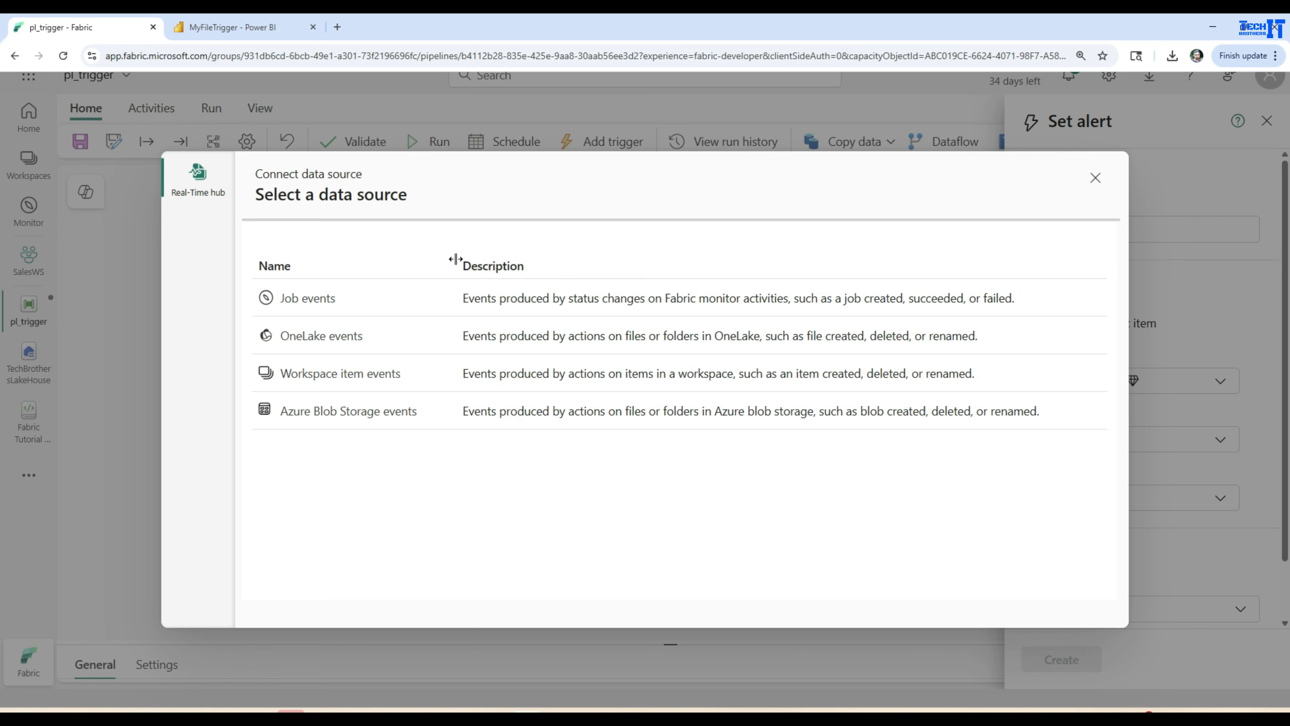
{"action": "left_click_drag", "start_coordinate": [460, 337], "coordinate": [985, 340]}
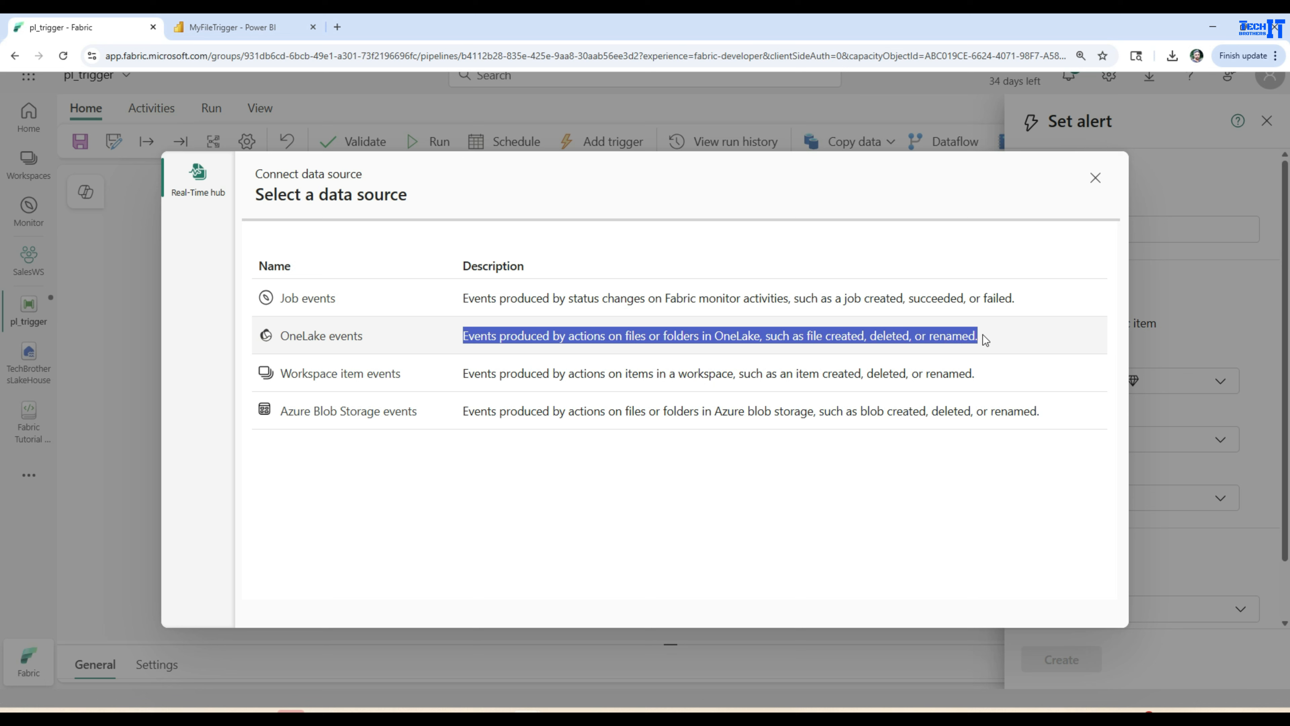
{"action": "left_click", "coordinate": [472, 332]}
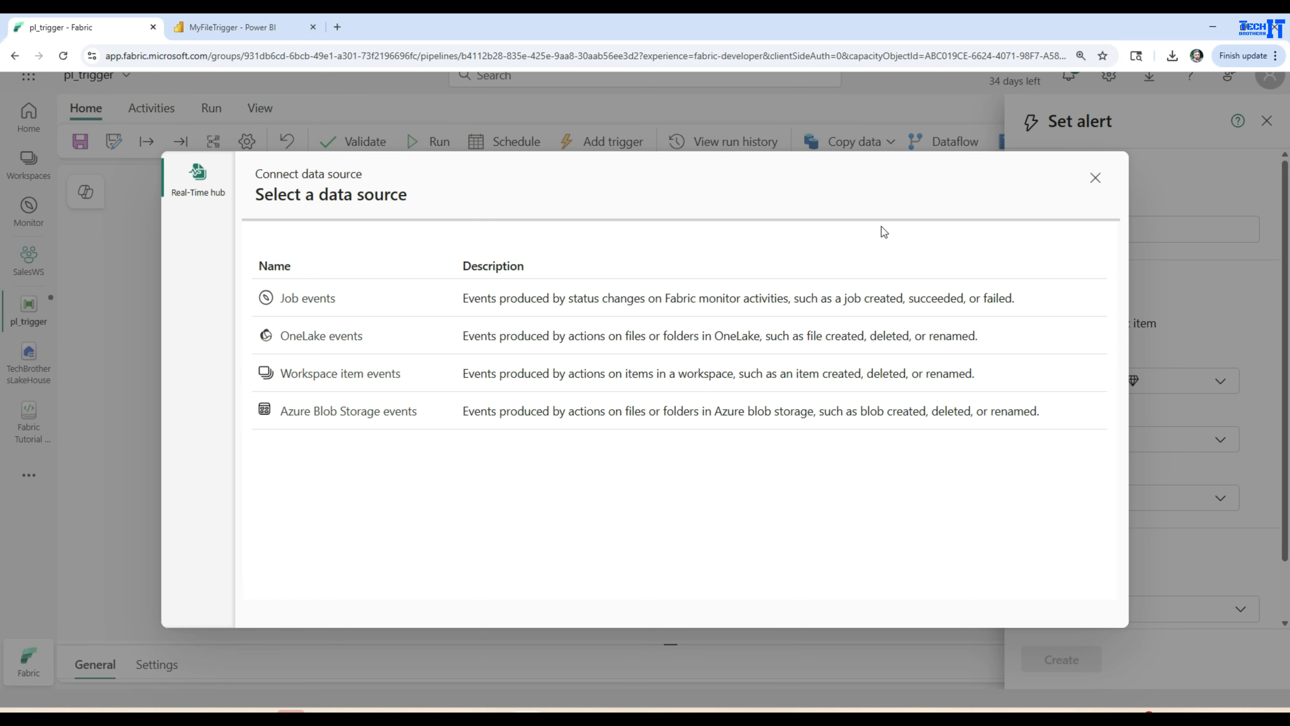
{"action": "left_click", "coordinate": [313, 337]}
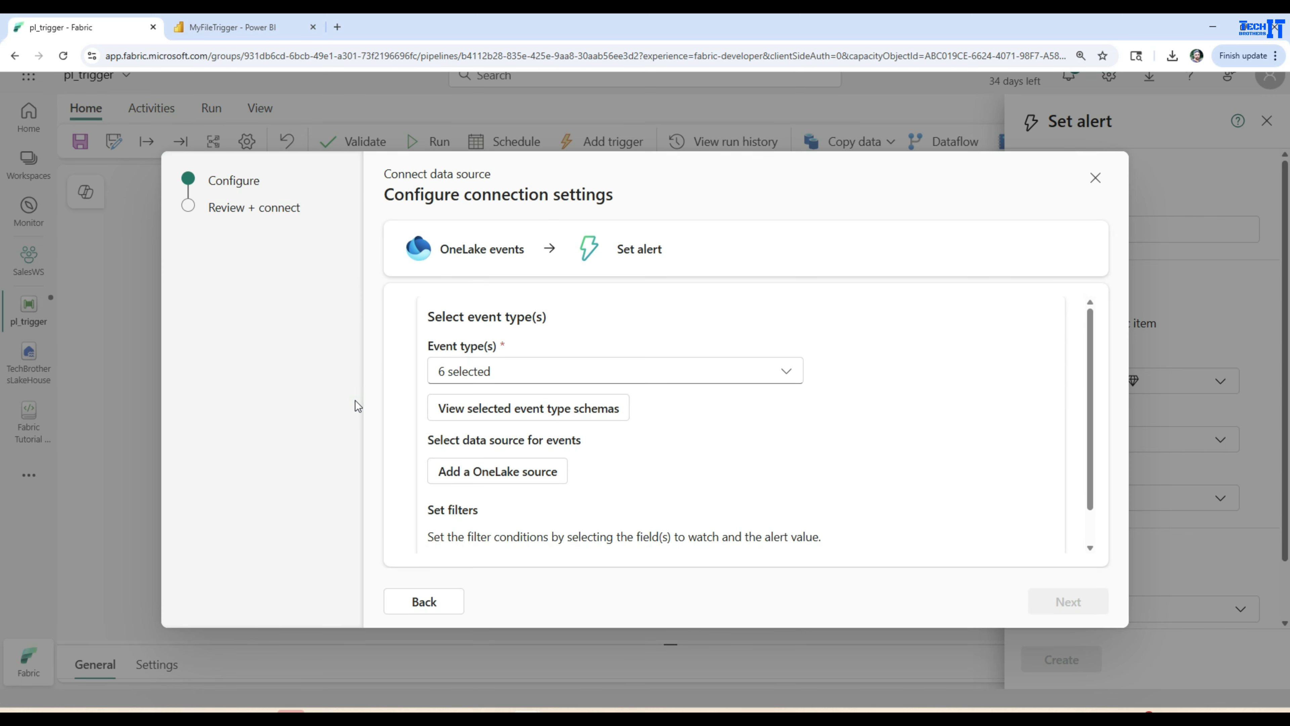
Step: Clear all preselected event types and select only Microsoft.Fabric.OneLake.FileDeleted
{"action": "left_click", "coordinate": [786, 371]}
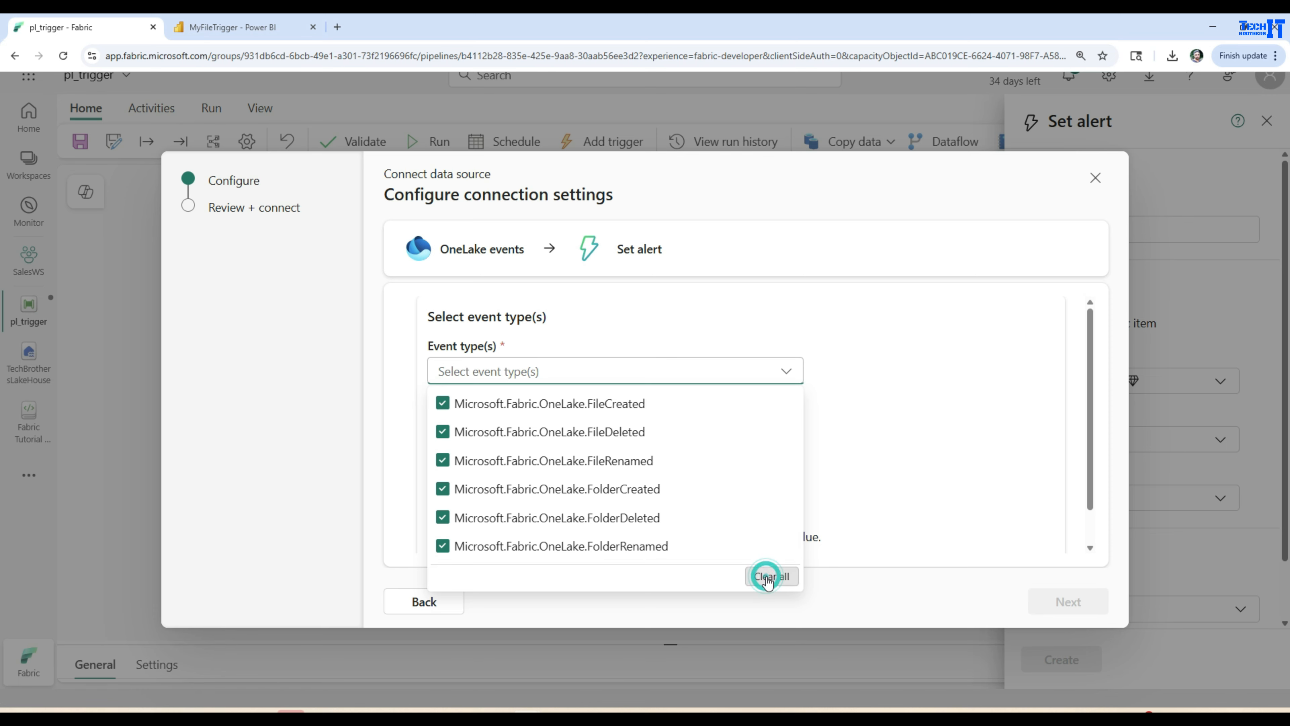
{"action": "left_click", "coordinate": [769, 576]}
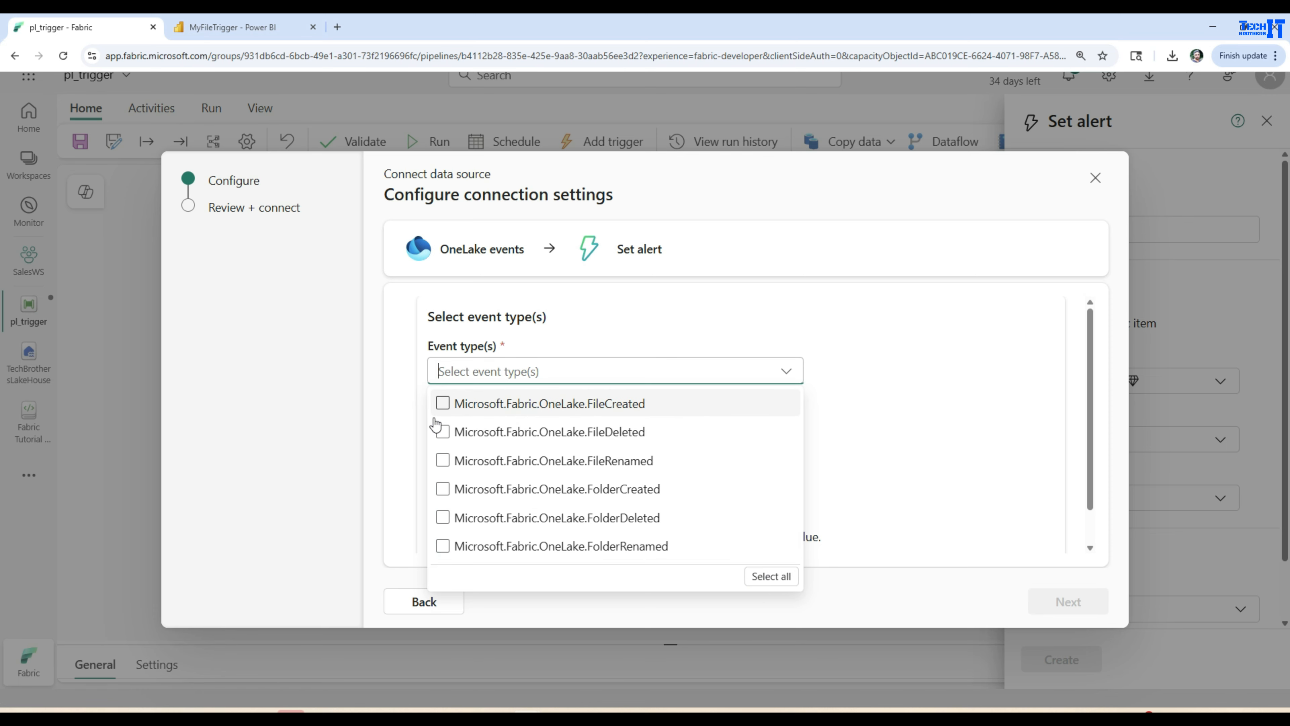
{"action": "left_click", "coordinate": [441, 432]}
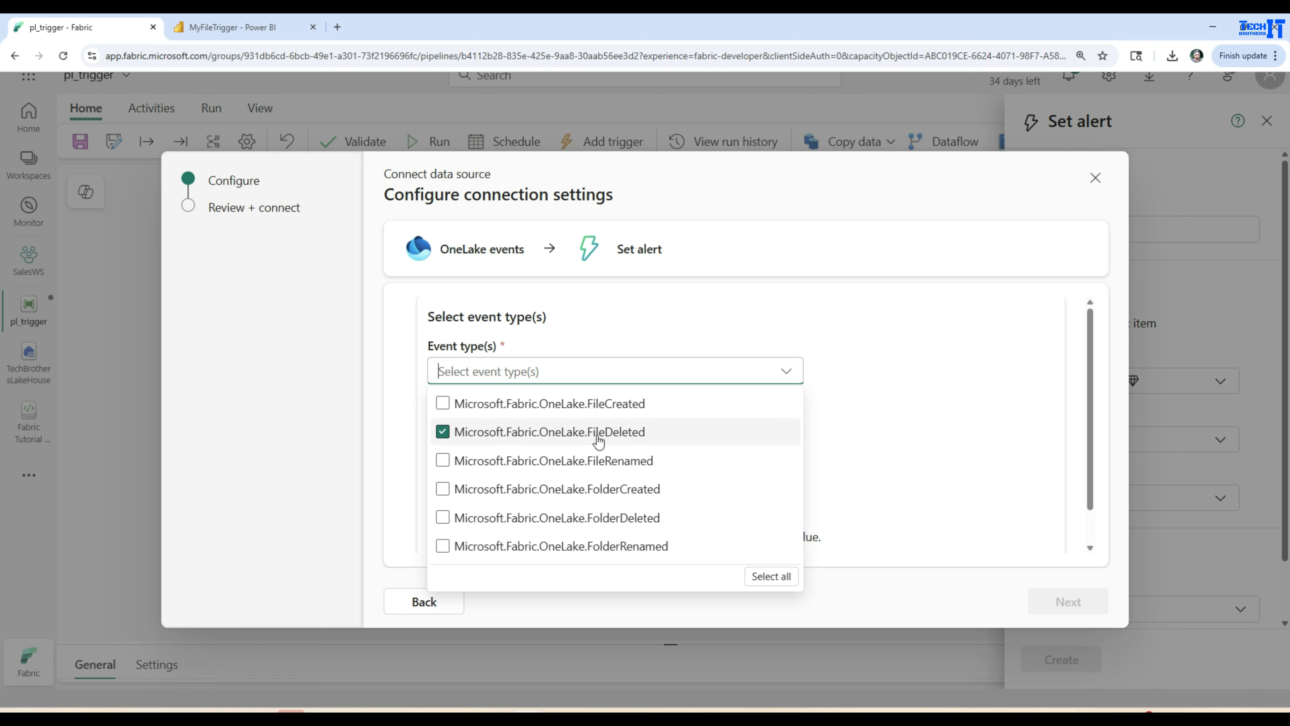
{"action": "left_click", "coordinate": [902, 440]}
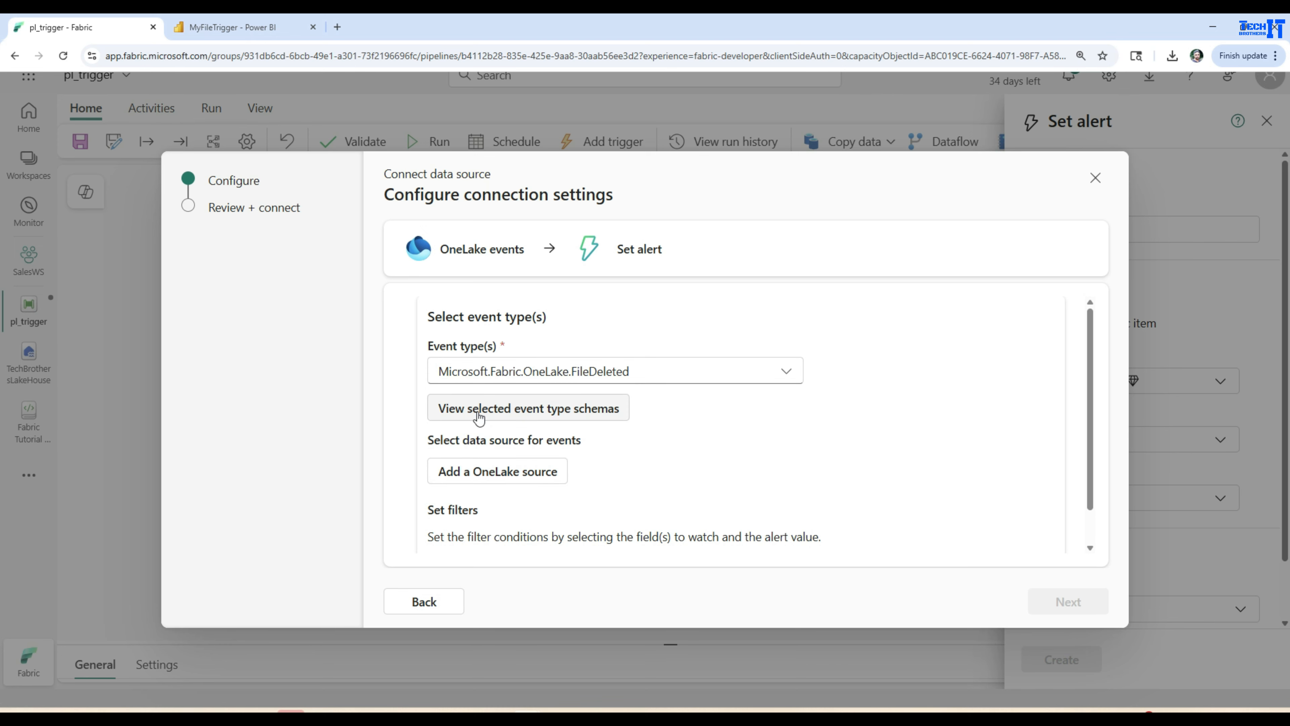
Step: Examine the schema of the selected FileDeleted event type, including its data fields, and return to the connection settings
{"action": "left_click", "coordinate": [479, 417]}
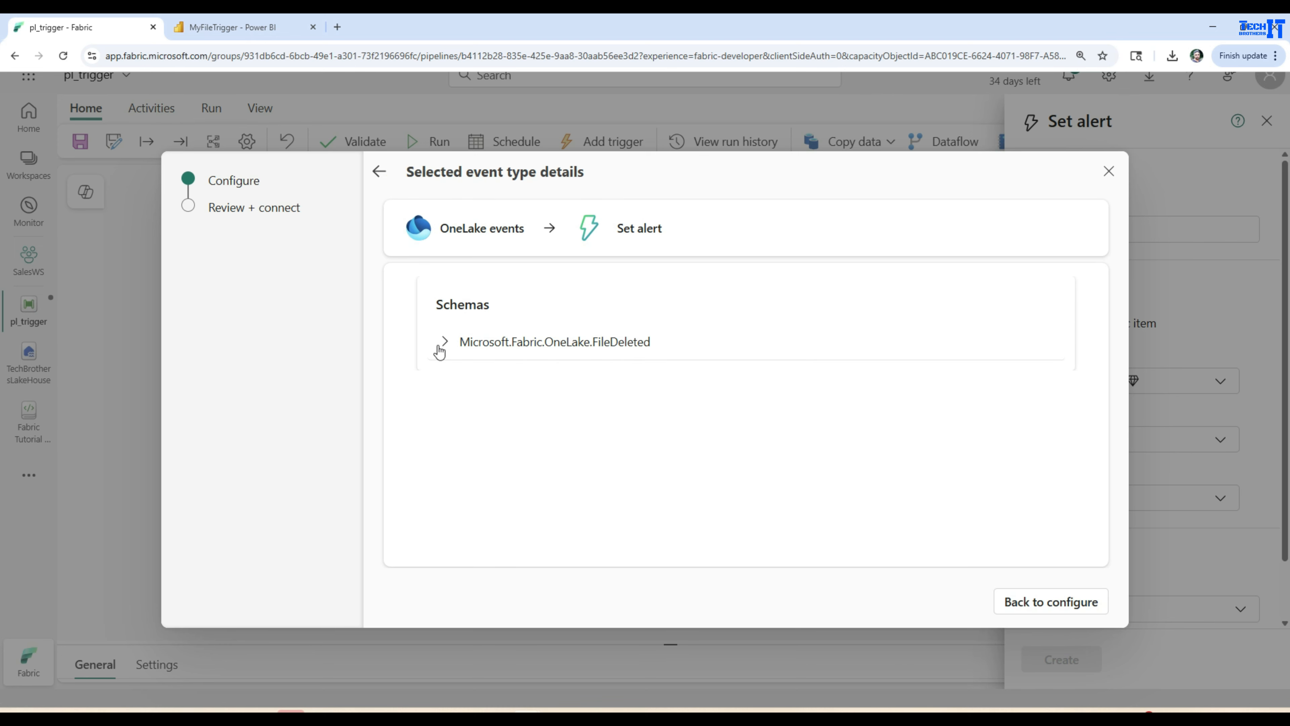
{"action": "left_click", "coordinate": [443, 344]}
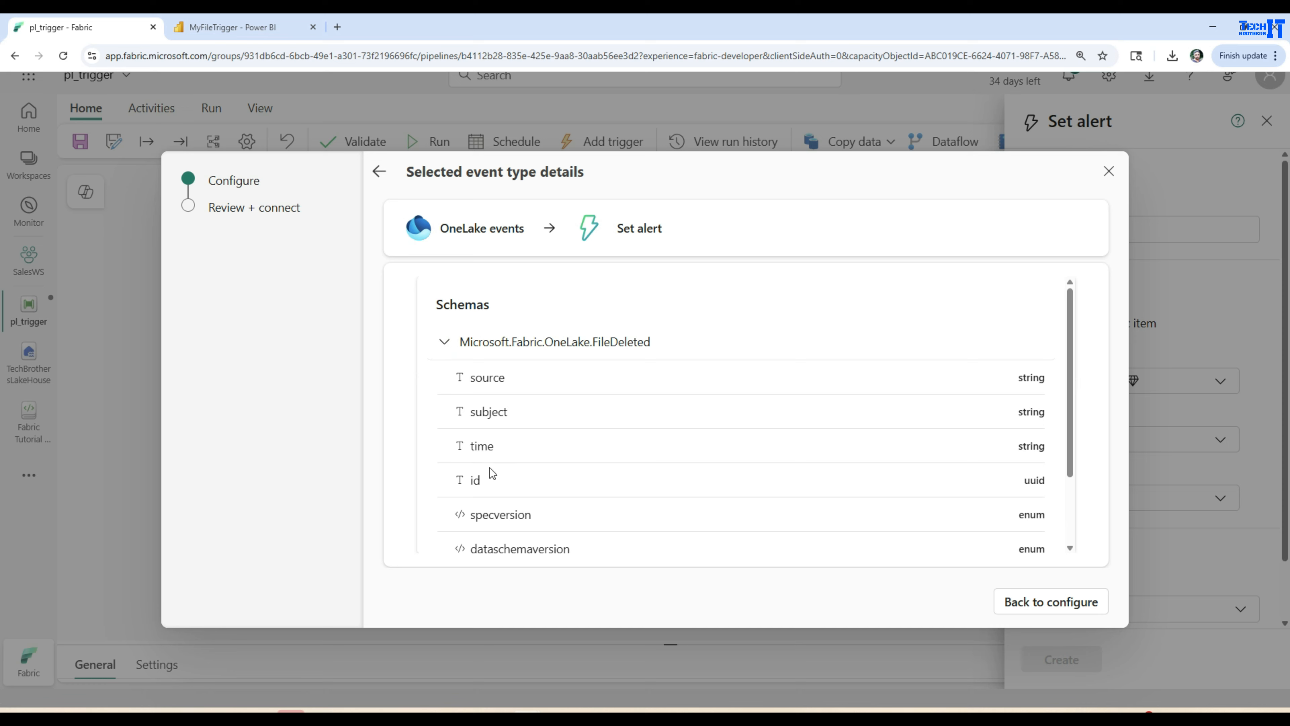
{"action": "scroll", "coordinate": [492, 473], "scroll_direction": "down", "scroll_amount": 2}
{"action": "left_click", "coordinate": [454, 524]}
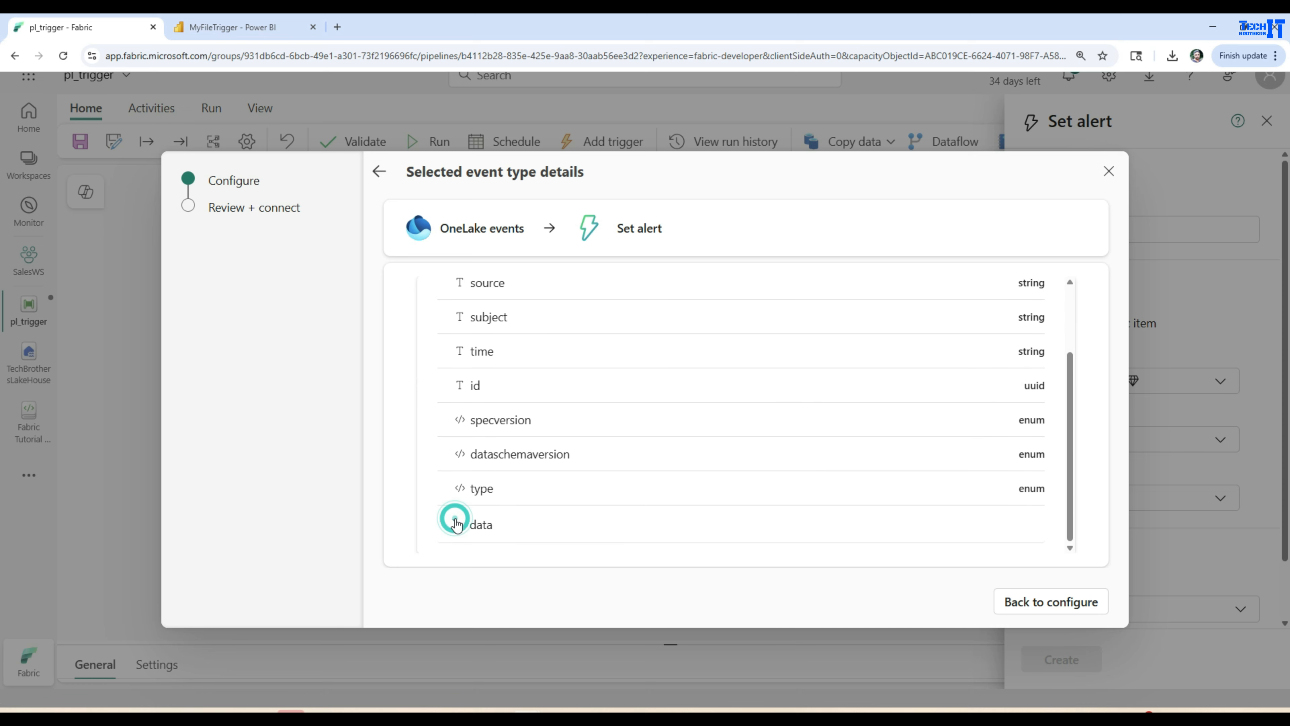
{"action": "scroll", "coordinate": [607, 468], "scroll_direction": "down", "scroll_amount": 3}
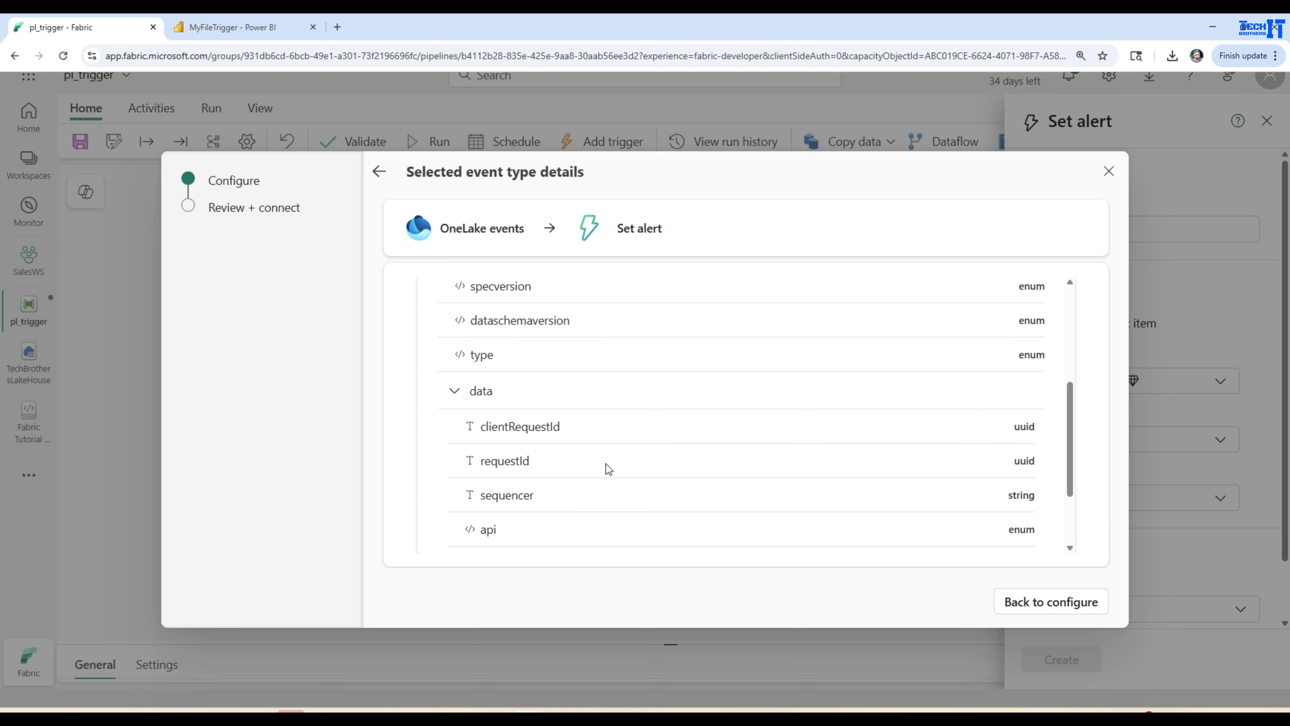
{"action": "scroll", "coordinate": [516, 467], "scroll_direction": "down", "scroll_amount": 2}
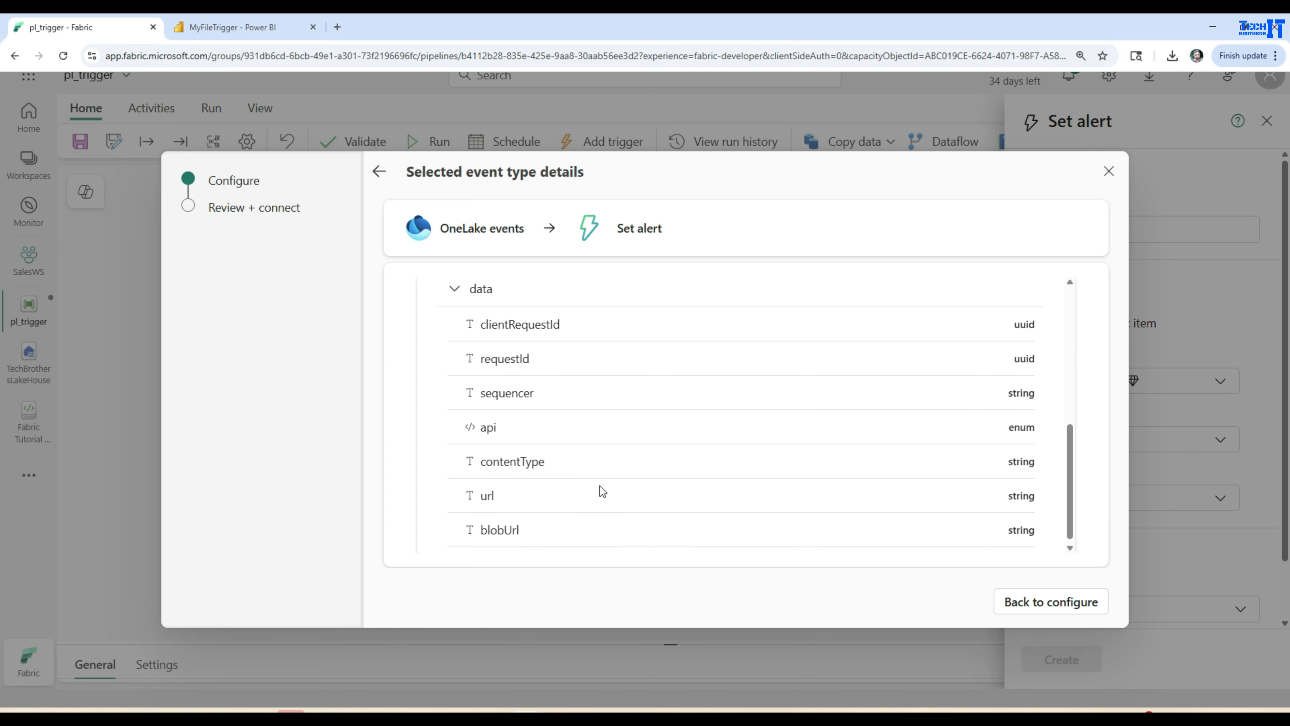
{"action": "scroll", "coordinate": [559, 503], "scroll_direction": "up", "scroll_amount": 6}
{"action": "scroll", "coordinate": [640, 493], "scroll_direction": "up", "scroll_amount": 1}
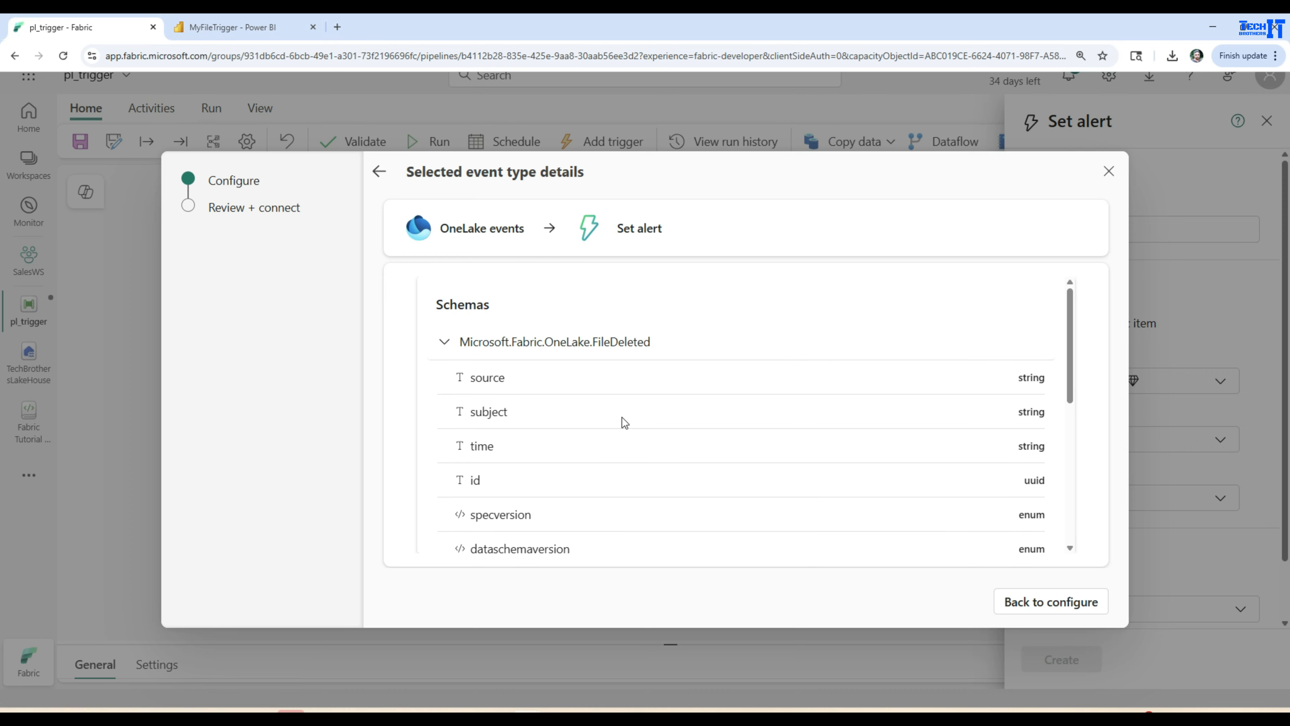
{"action": "left_click", "coordinate": [444, 342]}
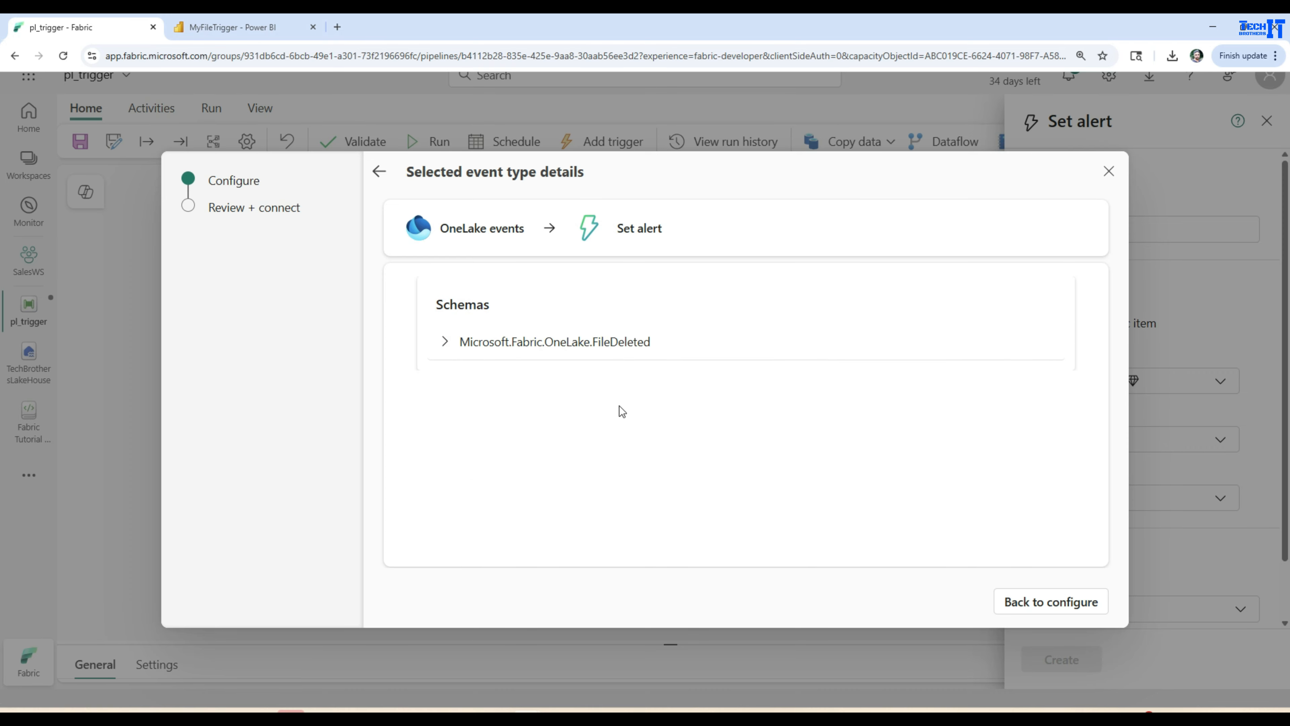
{"action": "left_click", "coordinate": [1056, 602]}
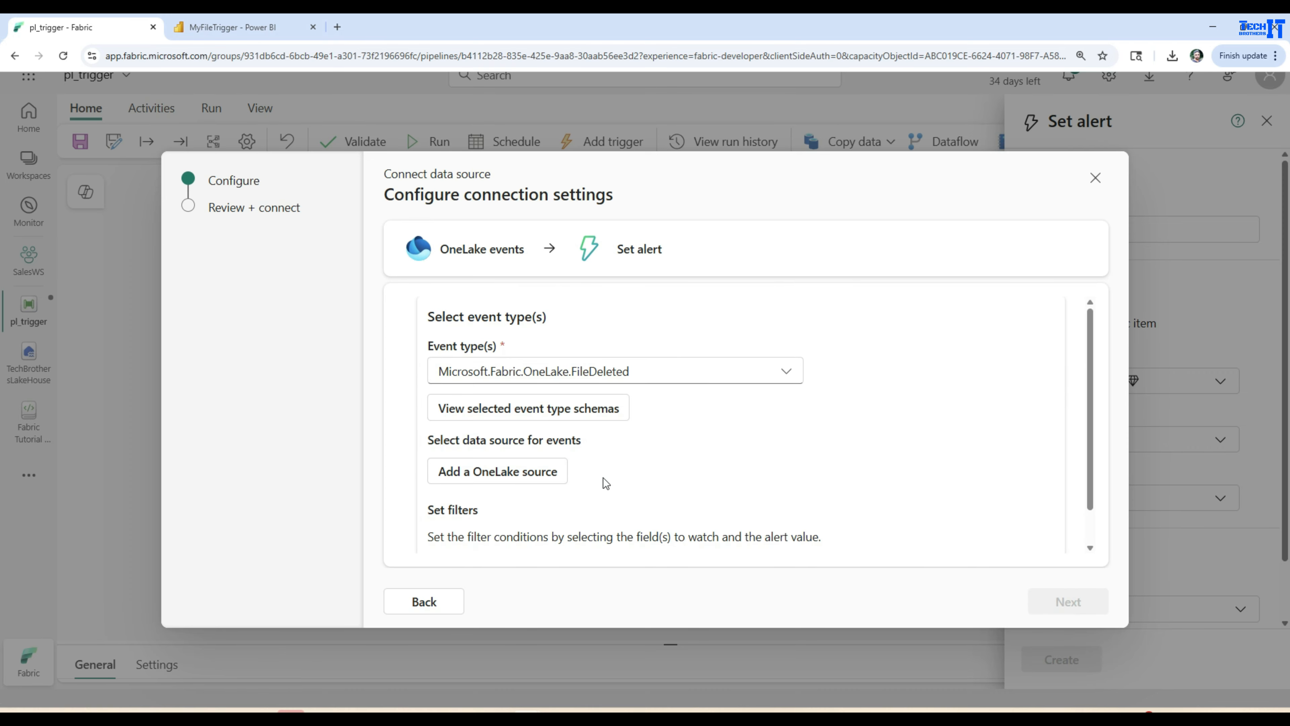
Step: Add the RAW folder under Files in TechBrothersLakeHouse as the OneLake source for the events
{"action": "left_click", "coordinate": [503, 475]}
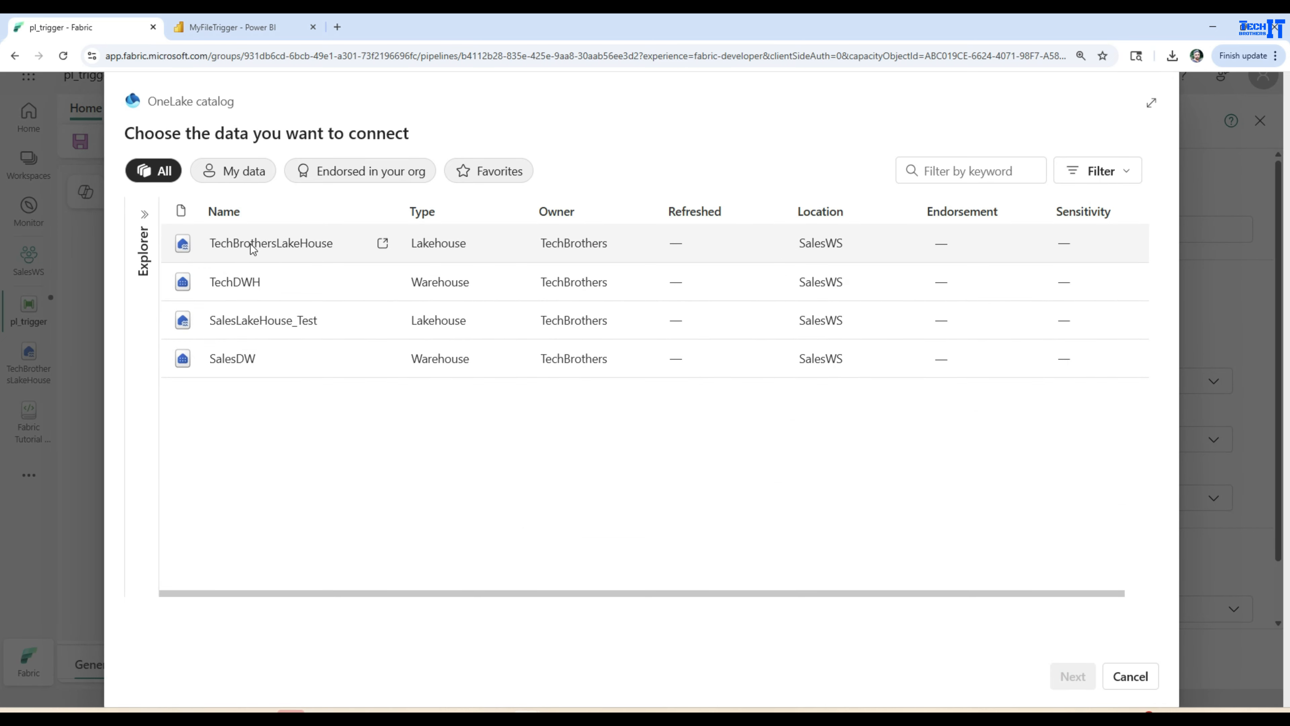
{"action": "left_click", "coordinate": [250, 244]}
{"action": "left_click", "coordinate": [1062, 677]}
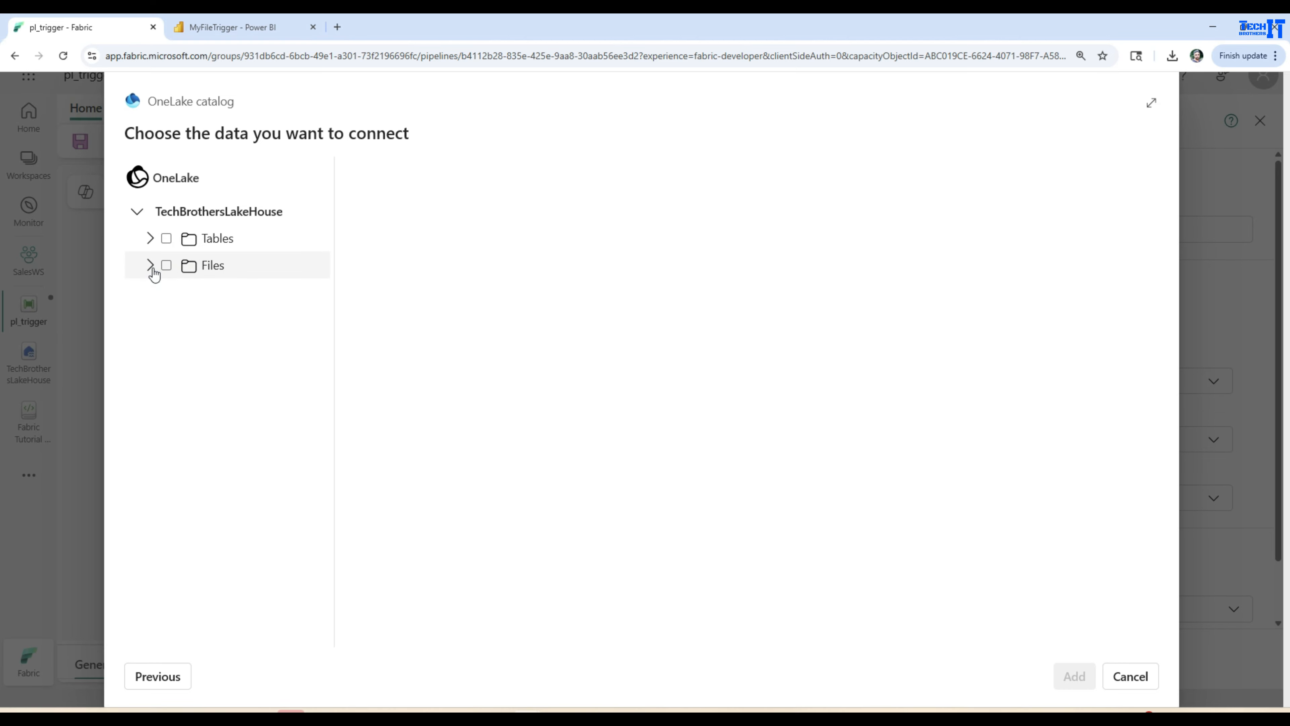
{"action": "left_click", "coordinate": [149, 266]}
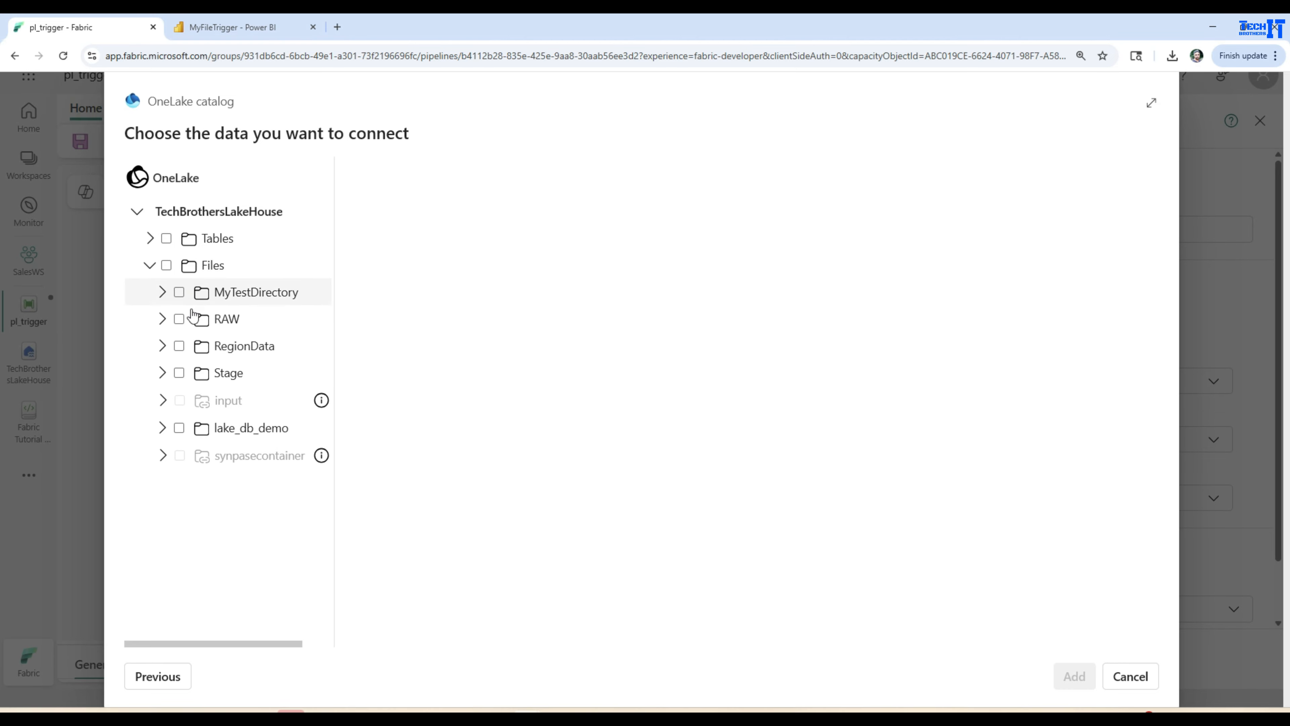
{"action": "left_click", "coordinate": [180, 321]}
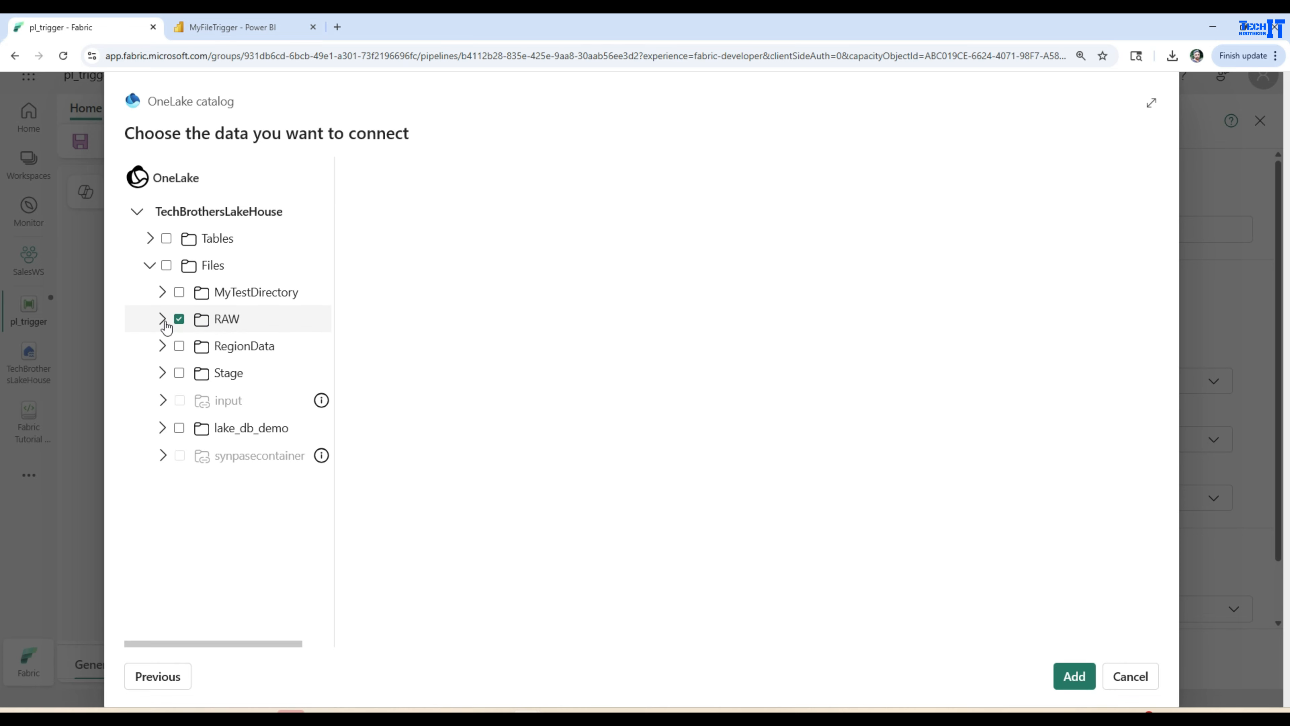
{"action": "left_click", "coordinate": [1085, 685]}
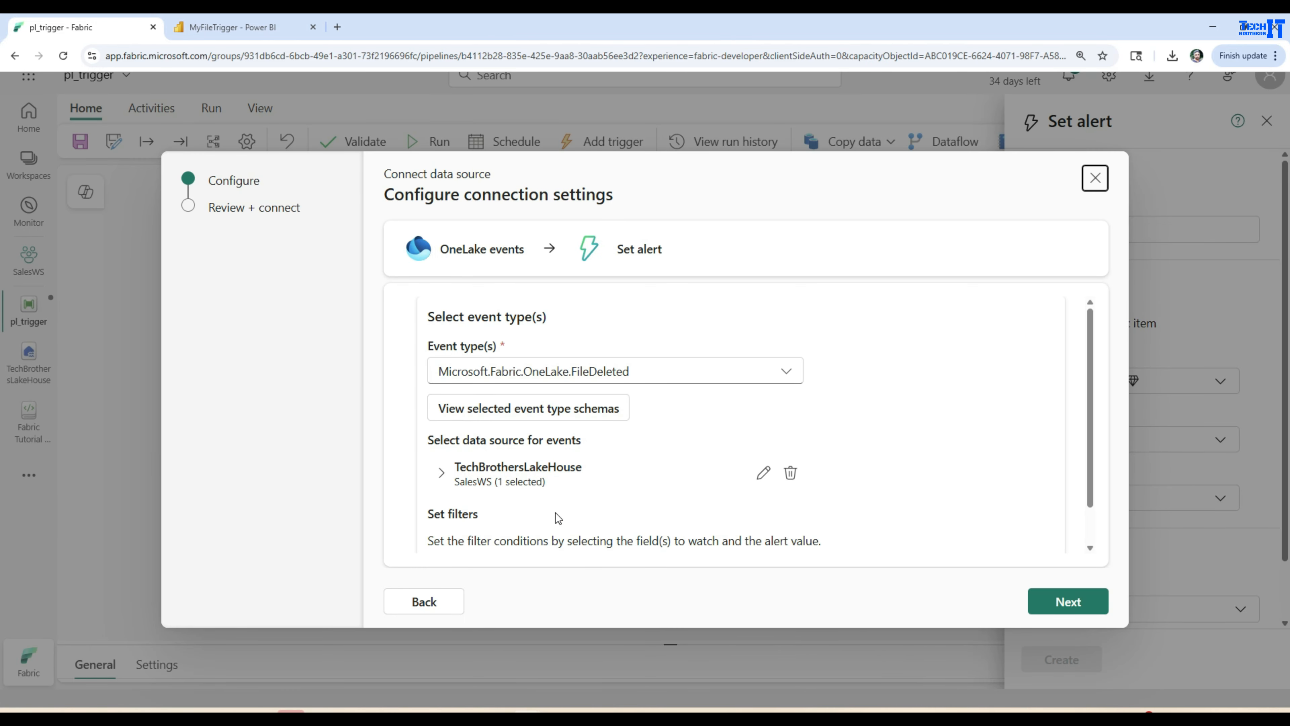
Step: Add an event filter on the data.blobUrl field with the String contains operator
{"action": "scroll", "coordinate": [558, 517], "scroll_direction": "down", "scroll_amount": 1}
{"action": "left_click", "coordinate": [476, 525]}
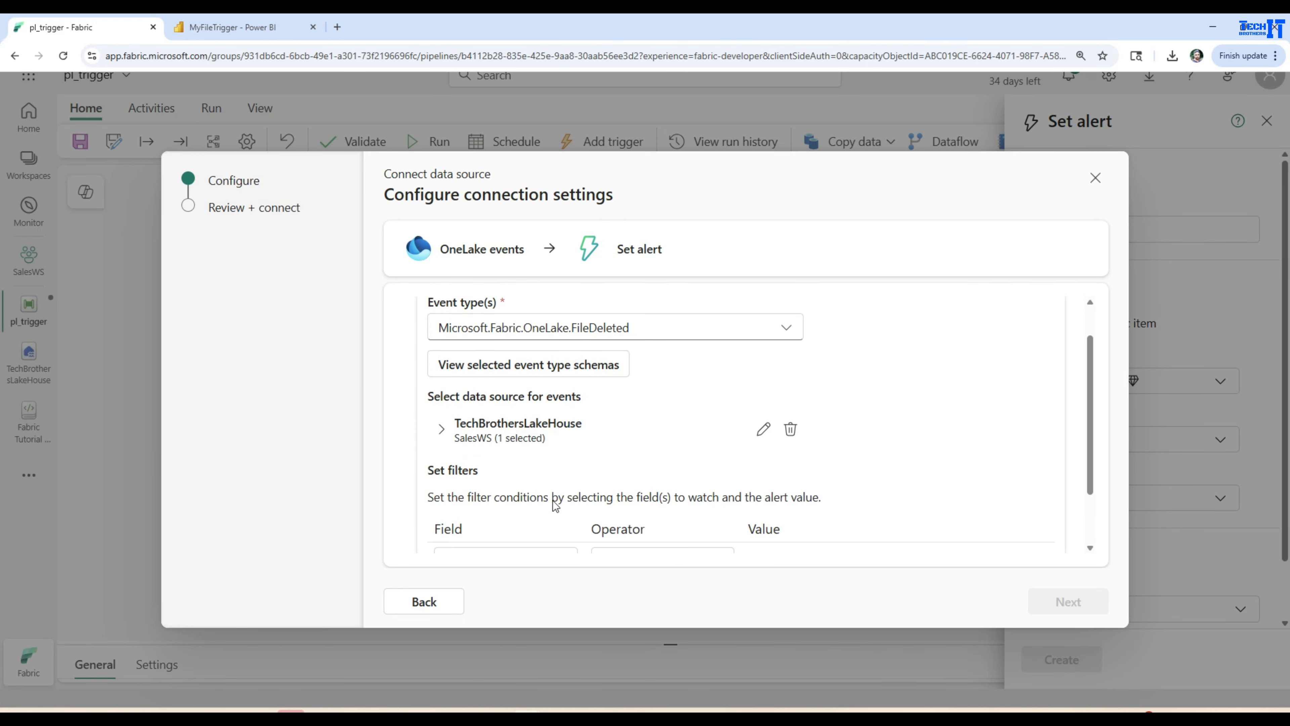
{"action": "scroll", "coordinate": [555, 504], "scroll_direction": "down", "scroll_amount": 1}
{"action": "scroll", "coordinate": [533, 364], "scroll_direction": "up", "scroll_amount": 2}
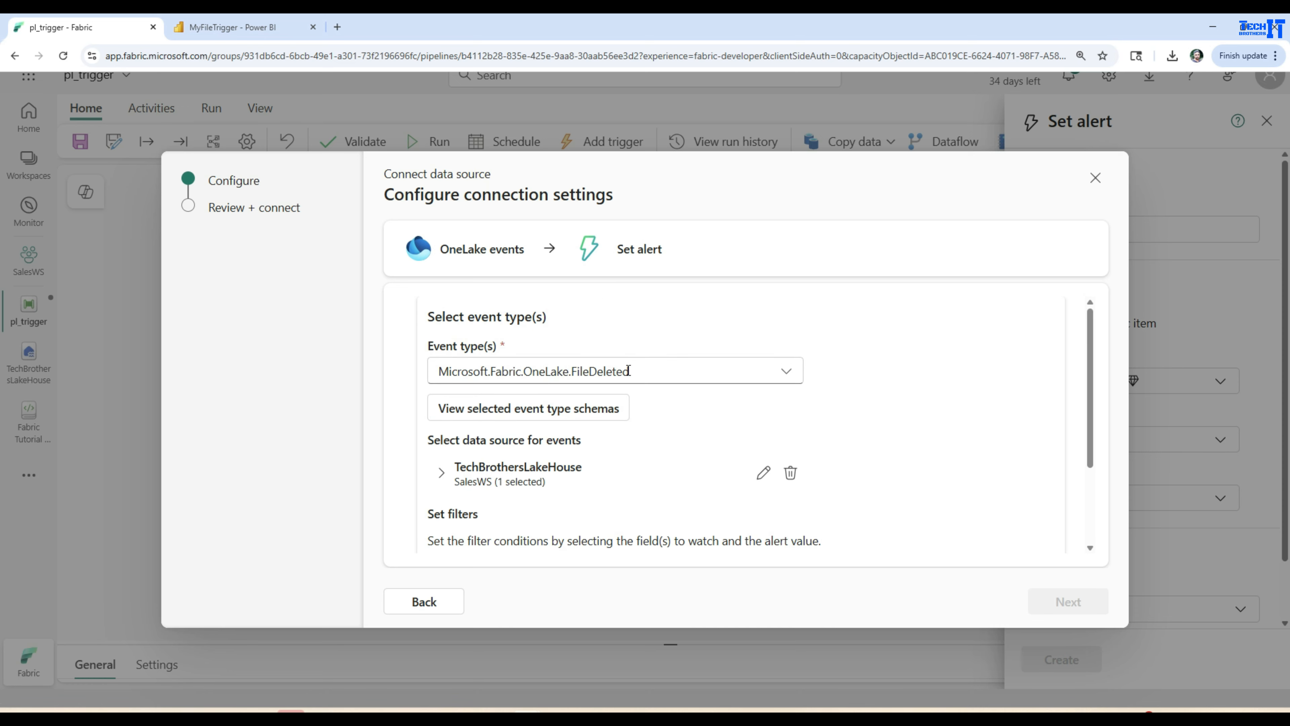
{"action": "scroll", "coordinate": [645, 461], "scroll_direction": "down", "scroll_amount": 1}
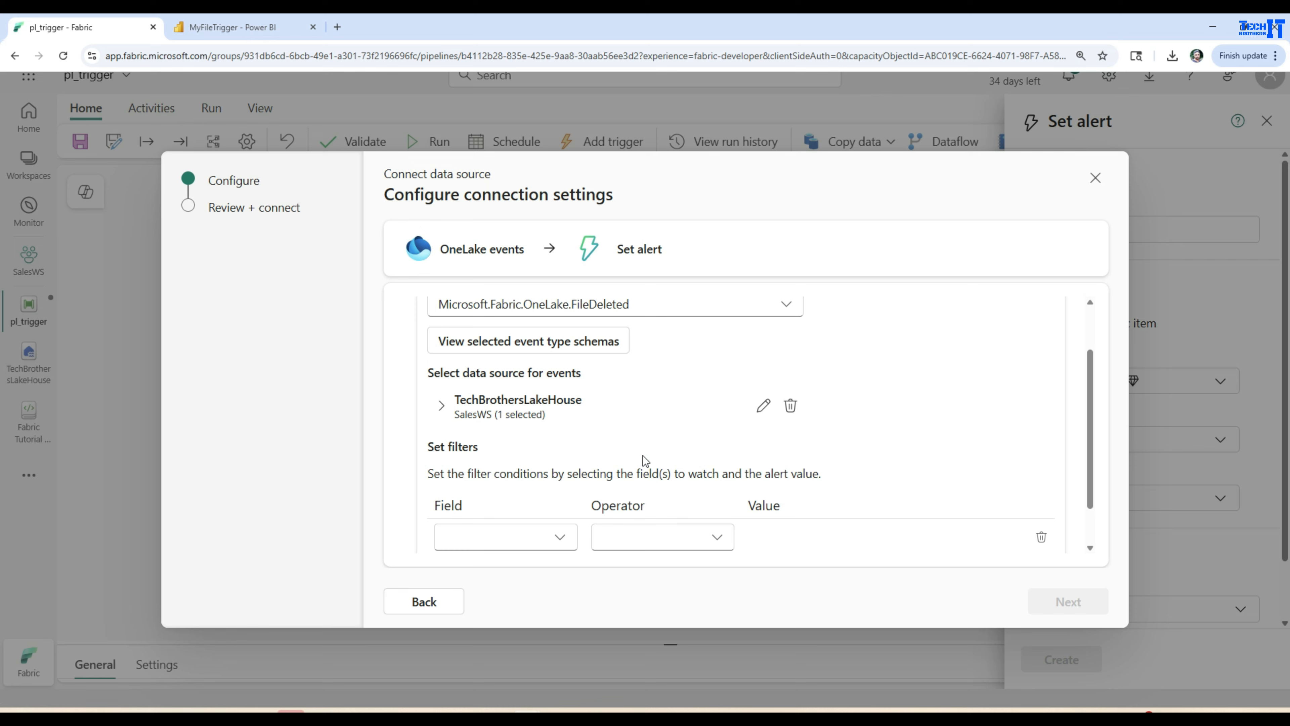
{"action": "scroll", "coordinate": [641, 460], "scroll_direction": "down", "scroll_amount": 1}
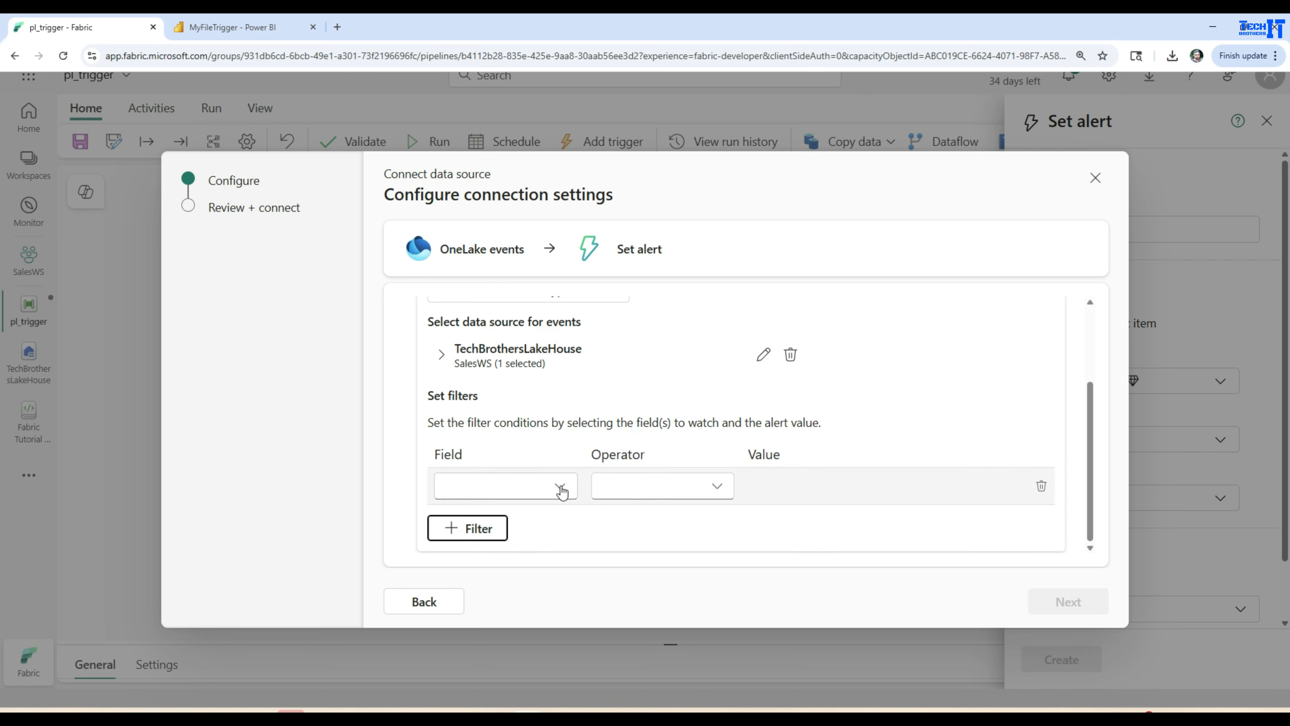
{"action": "left_click", "coordinate": [558, 487]}
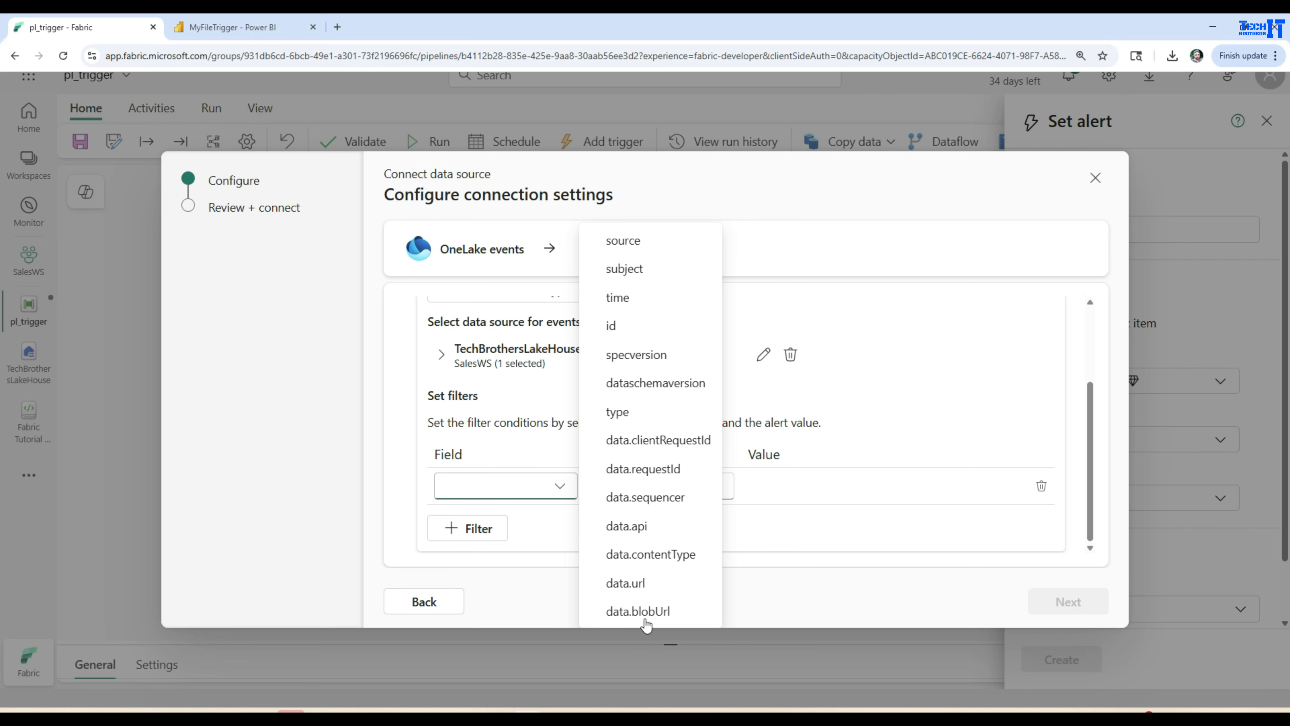
{"action": "left_click", "coordinate": [645, 613]}
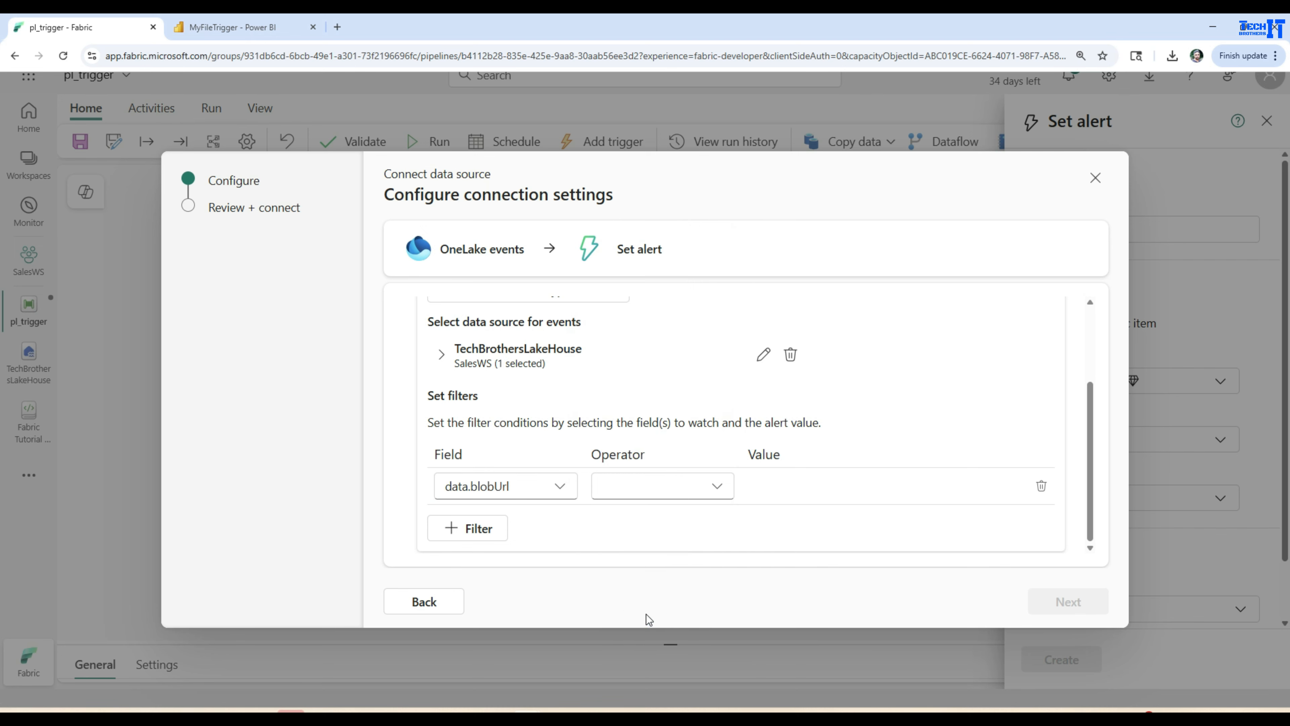
{"action": "left_click", "coordinate": [648, 491]}
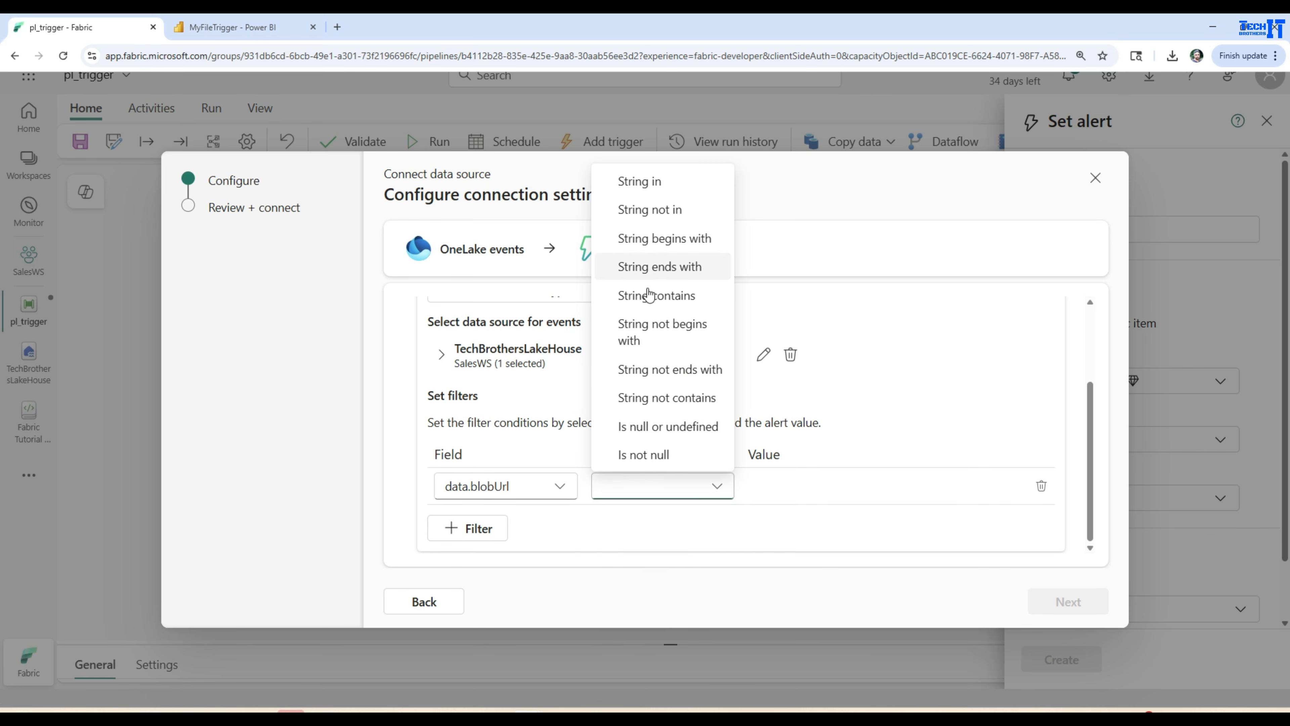
{"action": "left_click", "coordinate": [649, 302]}
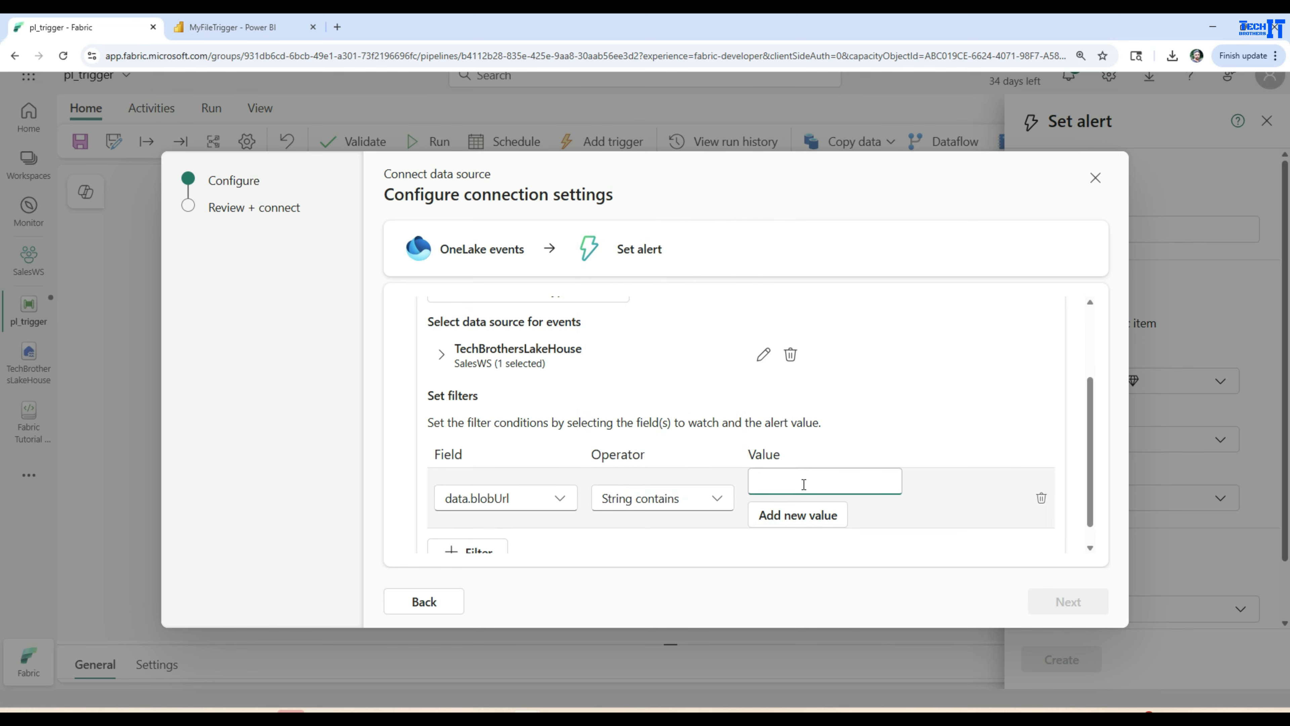
Step: Enter customer as the value of the data.blobUrl filter
{"action": "left_click", "coordinate": [807, 479]}
{"action": "type", "text": "customer"}
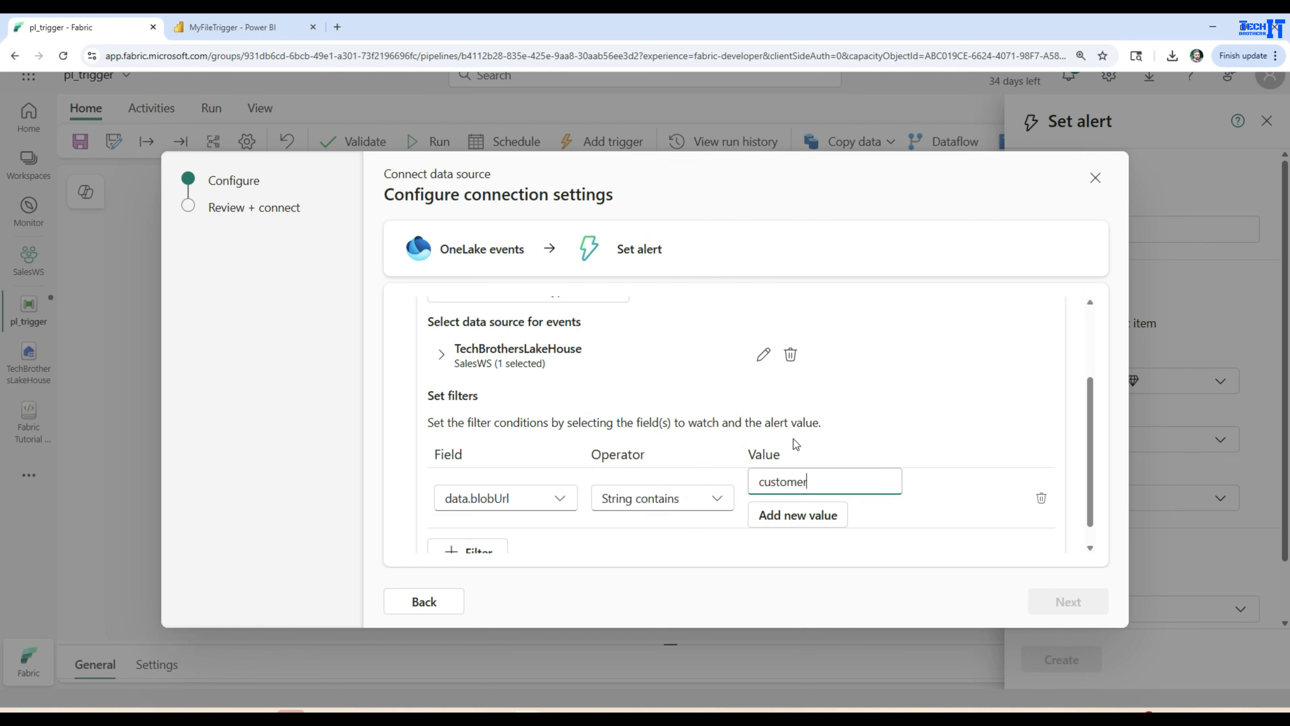
{"action": "left_click_drag", "start_coordinate": [818, 479], "coordinate": [745, 489]}
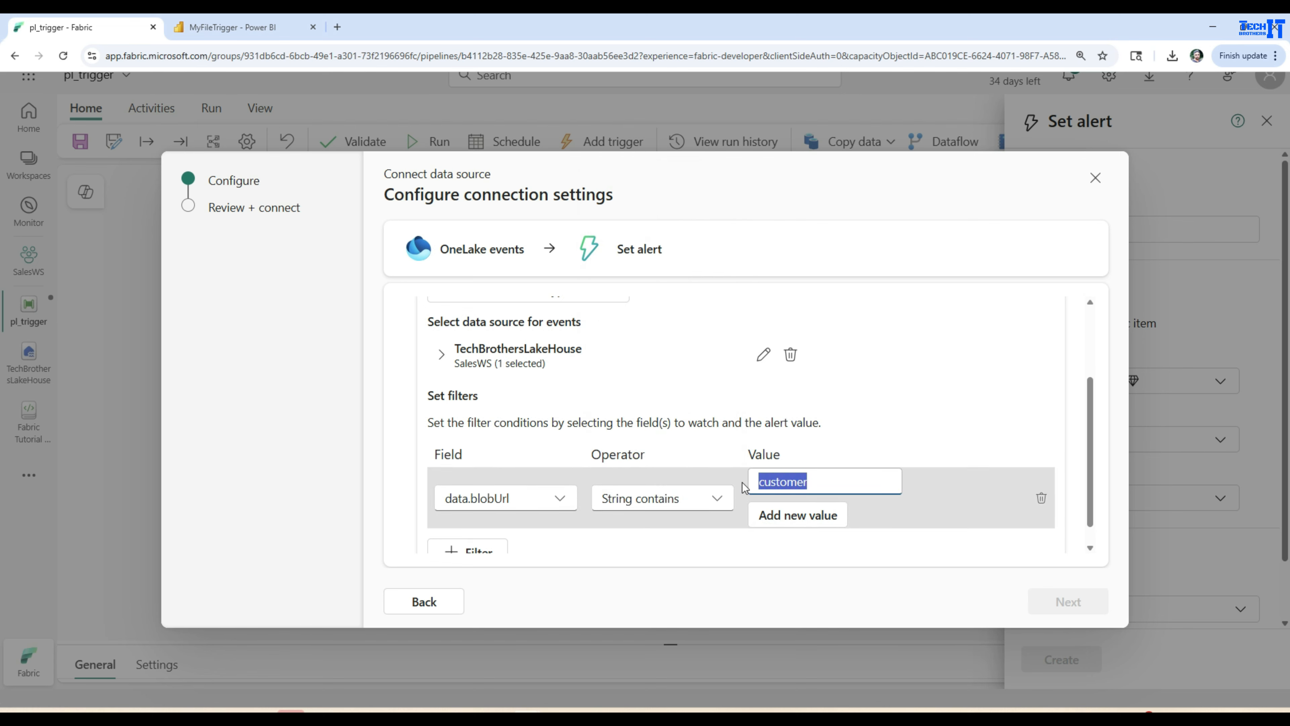
{"action": "left_click", "coordinate": [770, 483]}
{"action": "key", "text": "Return"}
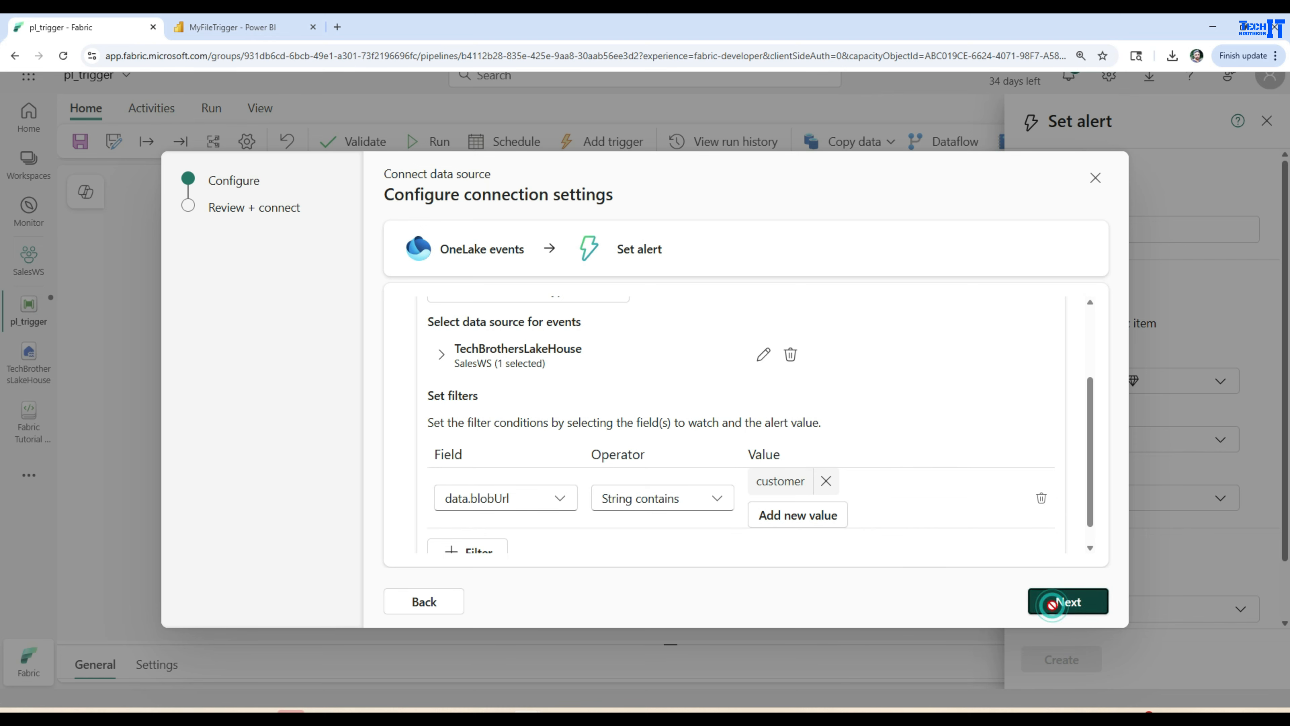
Step: Review the connection's event type, RAW folder source and customer filter, and save the OneLake events connection
{"action": "left_click", "coordinate": [1061, 602]}
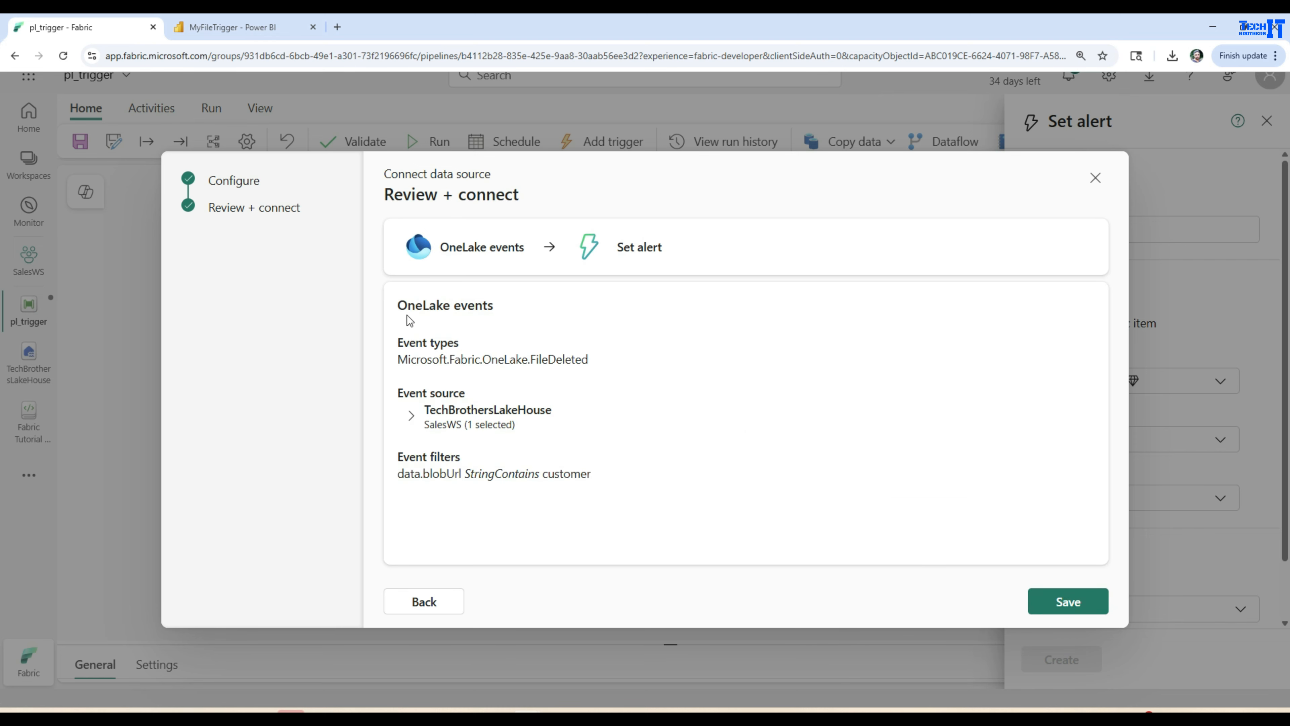
{"action": "left_click_drag", "start_coordinate": [397, 341], "coordinate": [515, 360]}
{"action": "left_click", "coordinate": [567, 359]}
{"action": "left_click_drag", "start_coordinate": [617, 359], "coordinate": [396, 382]}
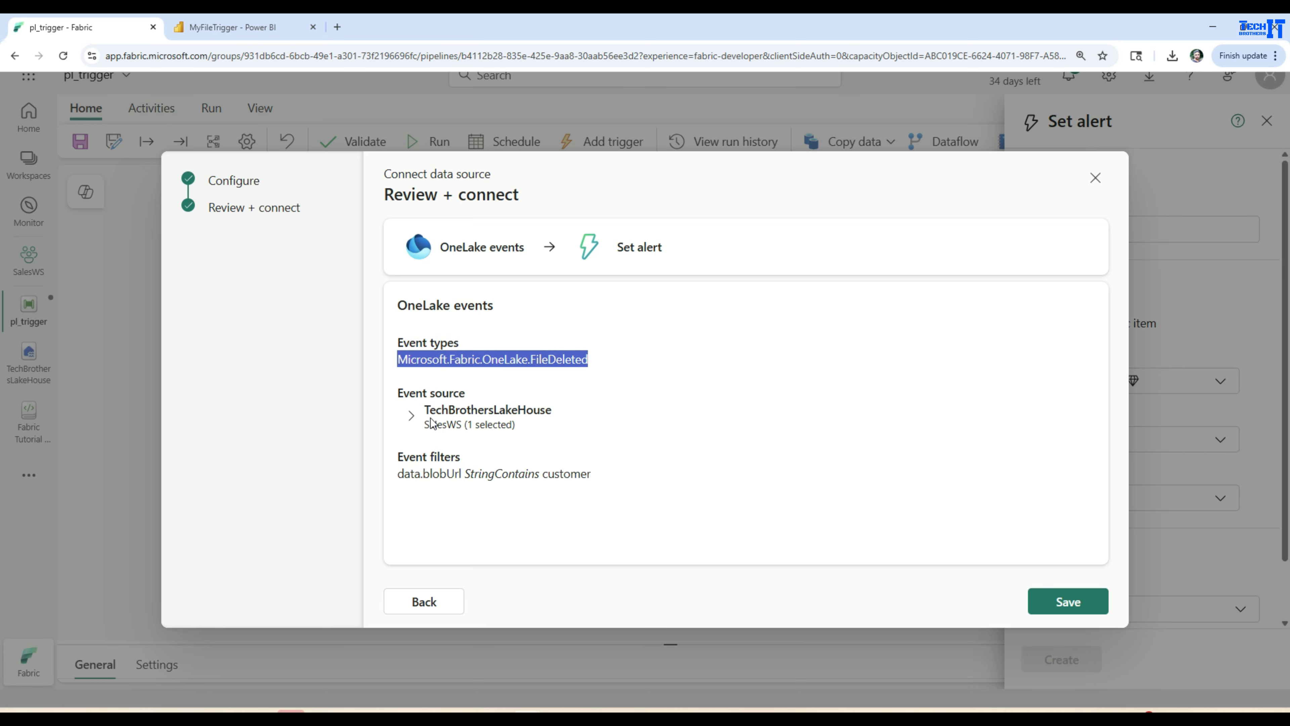
{"action": "left_click", "coordinate": [411, 415]}
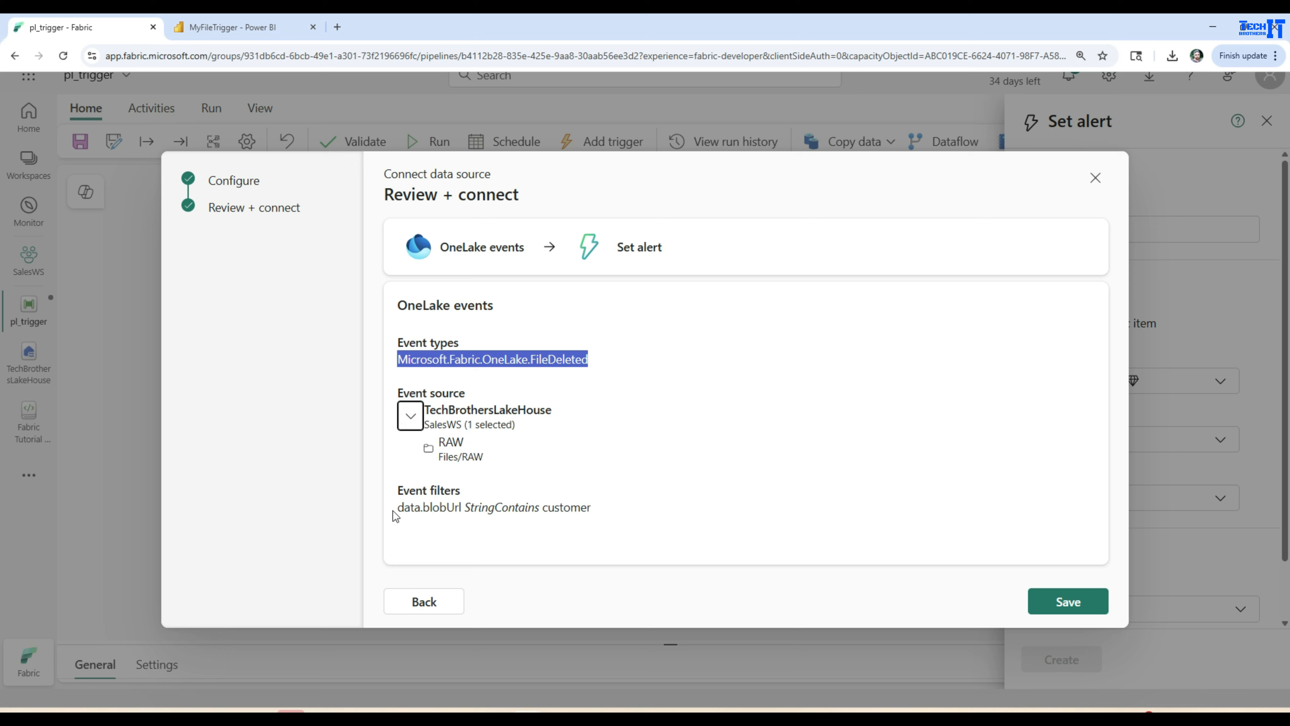
{"action": "left_click_drag", "start_coordinate": [397, 508], "coordinate": [515, 507]}
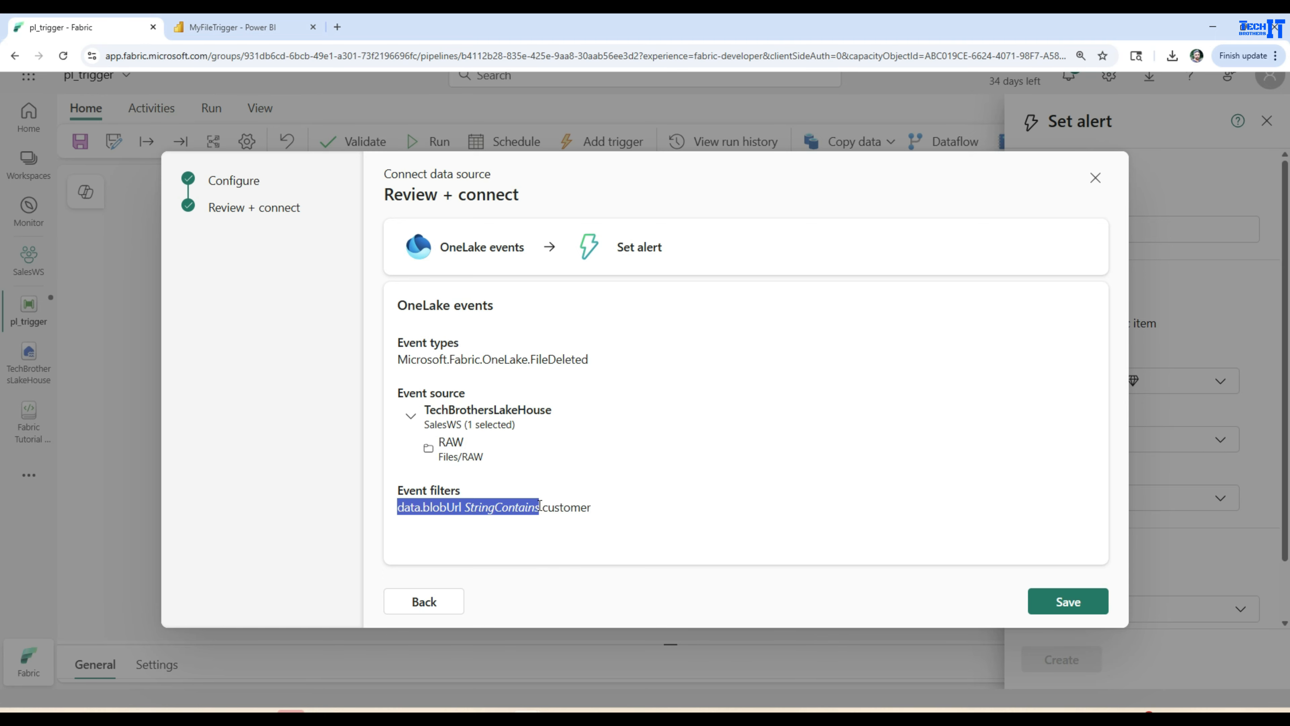
{"action": "left_click_drag", "start_coordinate": [541, 507], "coordinate": [592, 509]}
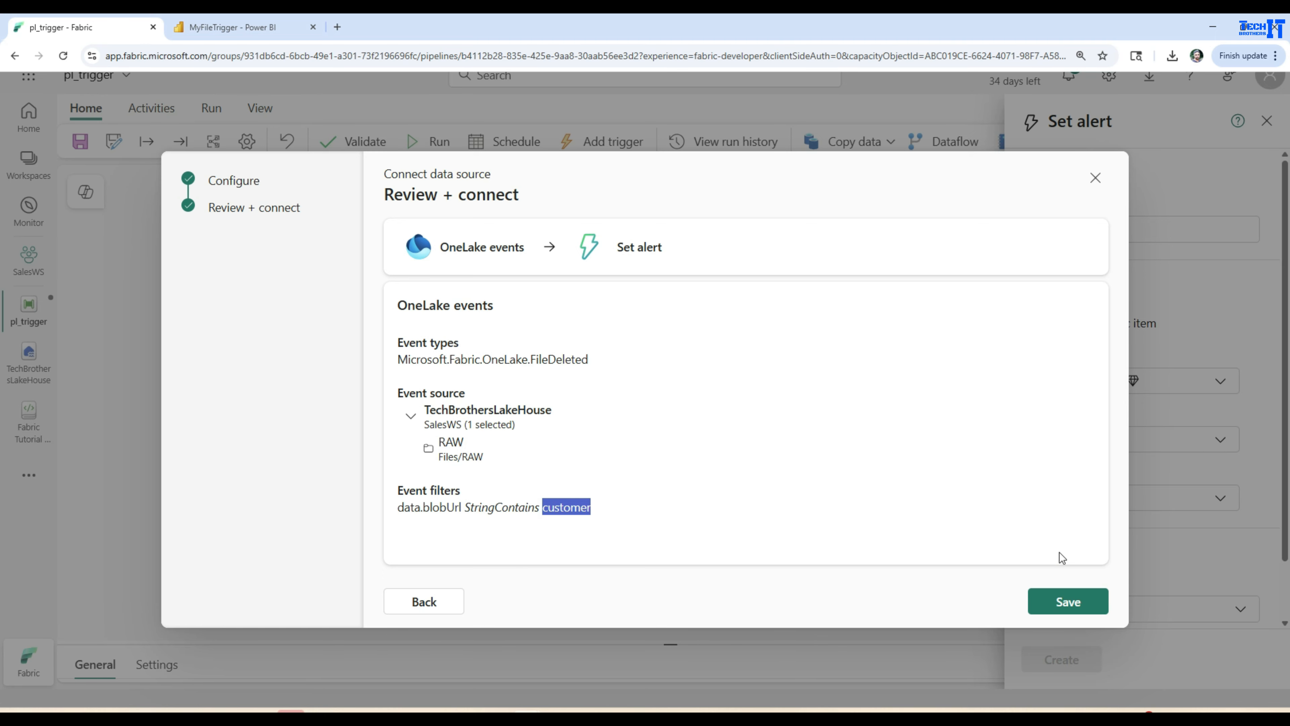
{"action": "left_click", "coordinate": [1066, 600]}
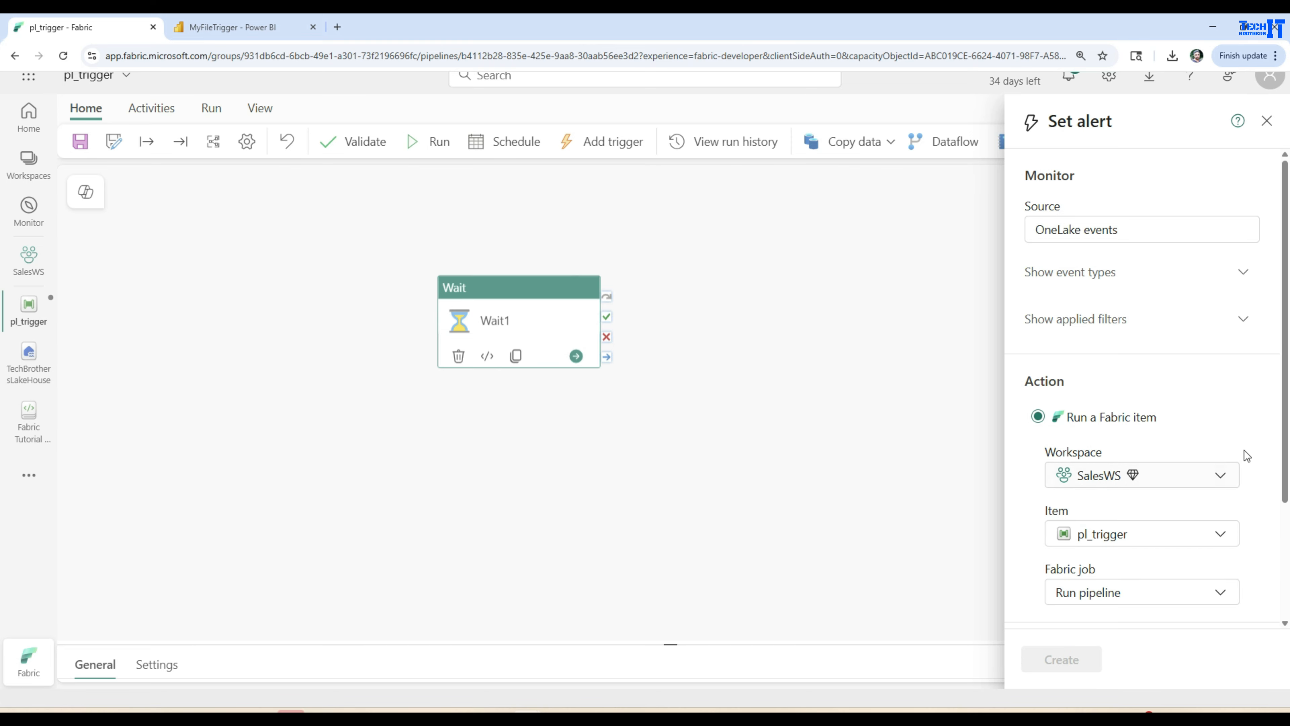
Step: Save the alert to a new activator item named MyFileTriggerActivator in SalesWS and create it
{"action": "scroll", "coordinate": [1247, 456], "scroll_direction": "down", "scroll_amount": 3}
{"action": "left_click", "coordinate": [1092, 598]}
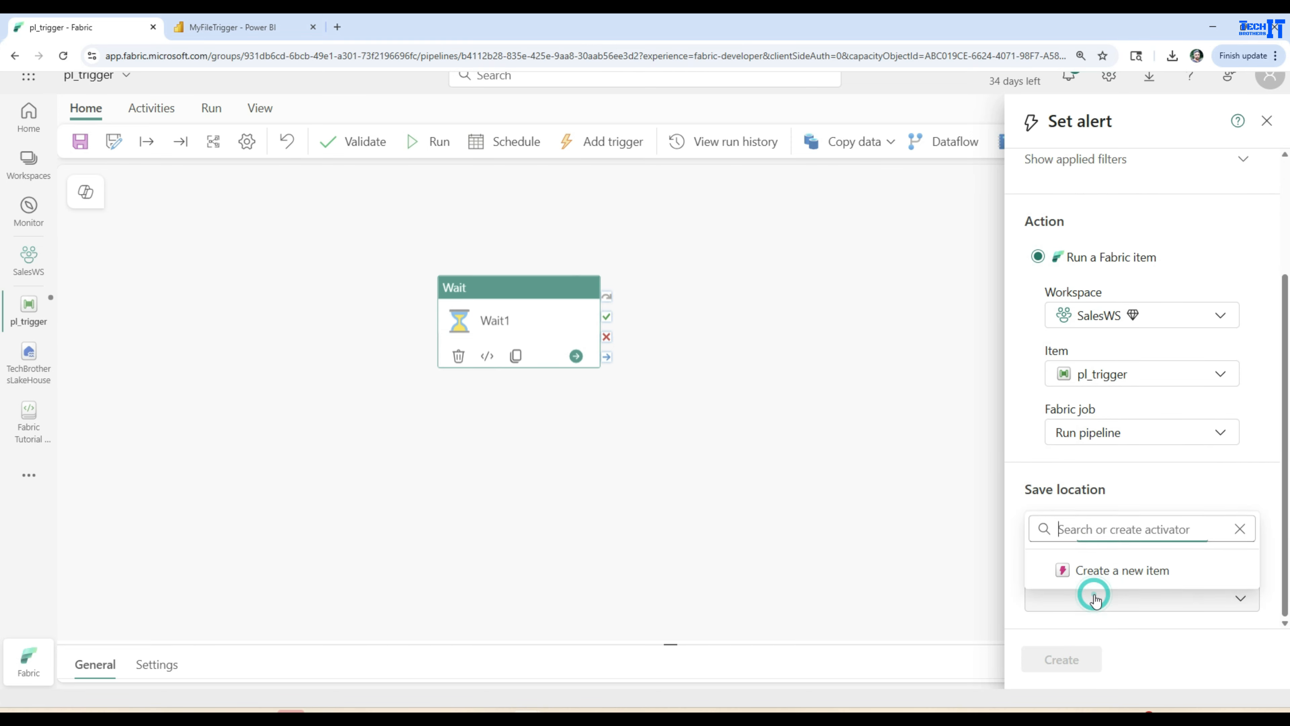
{"action": "left_click", "coordinate": [1107, 573]}
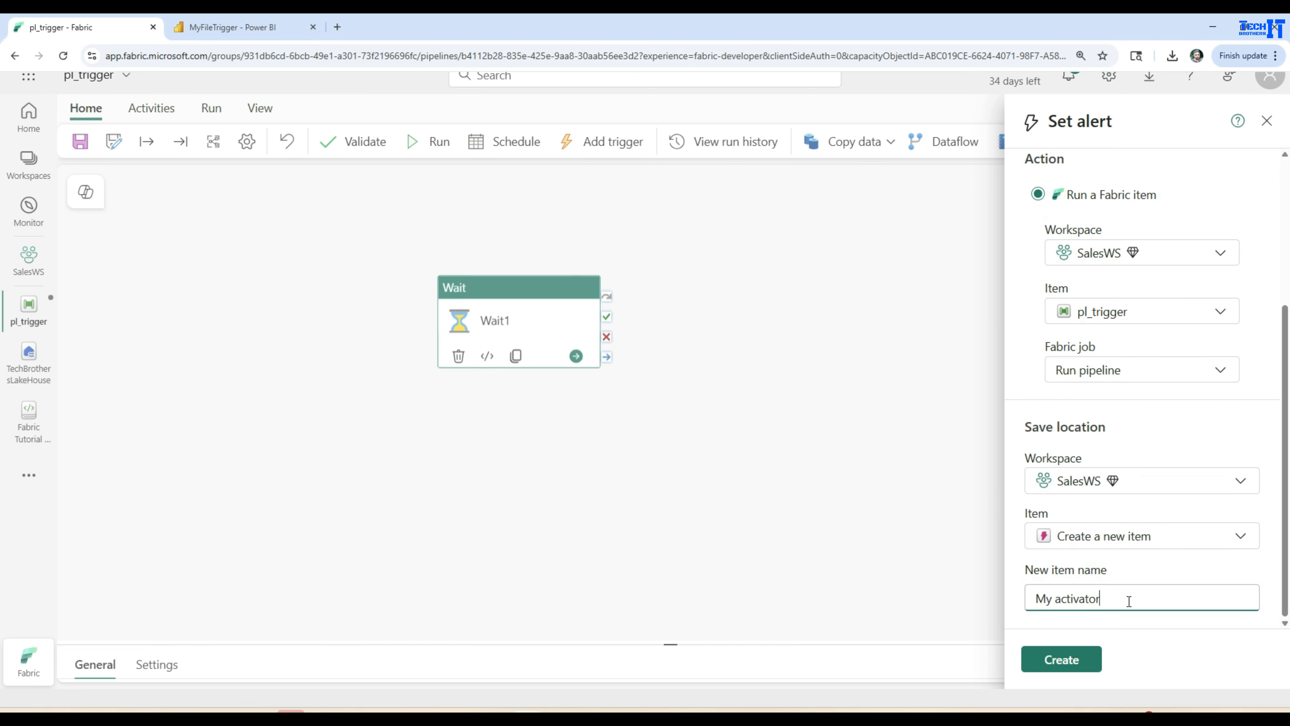
{"action": "left_click_drag", "start_coordinate": [1099, 600], "coordinate": [1029, 602]}
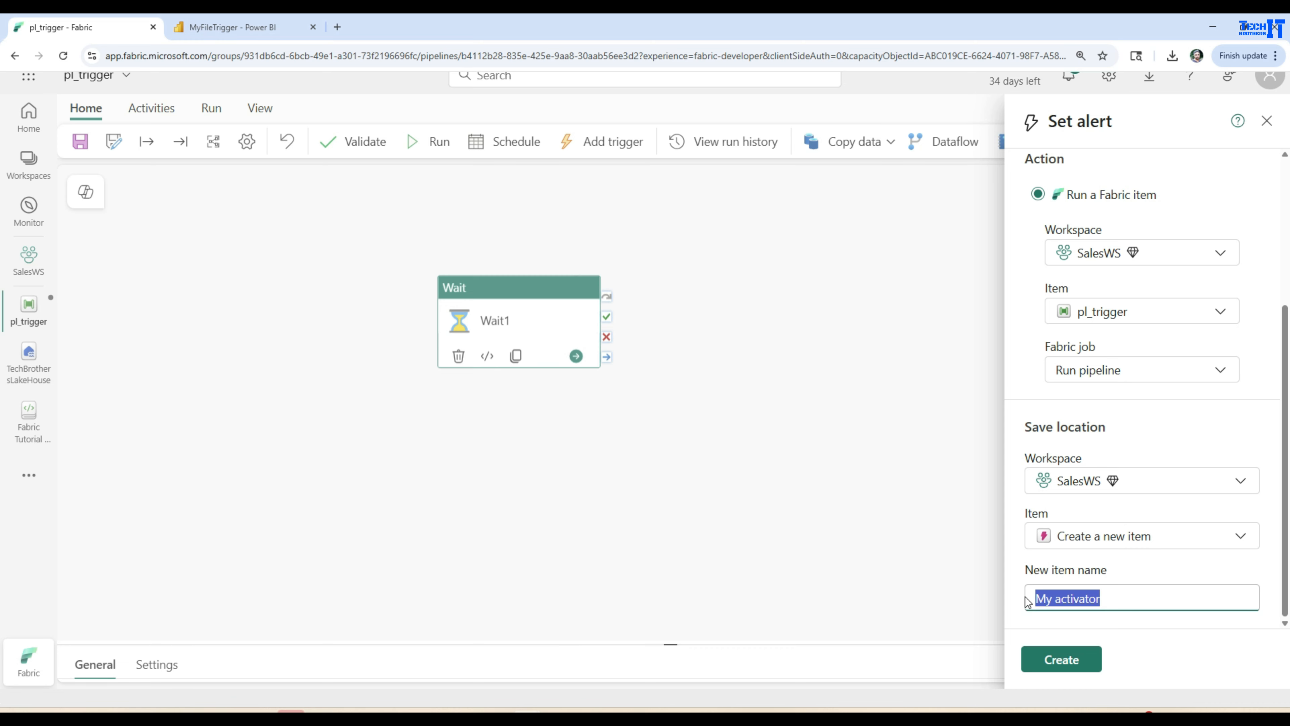
{"action": "type", "text": "MyFile"}
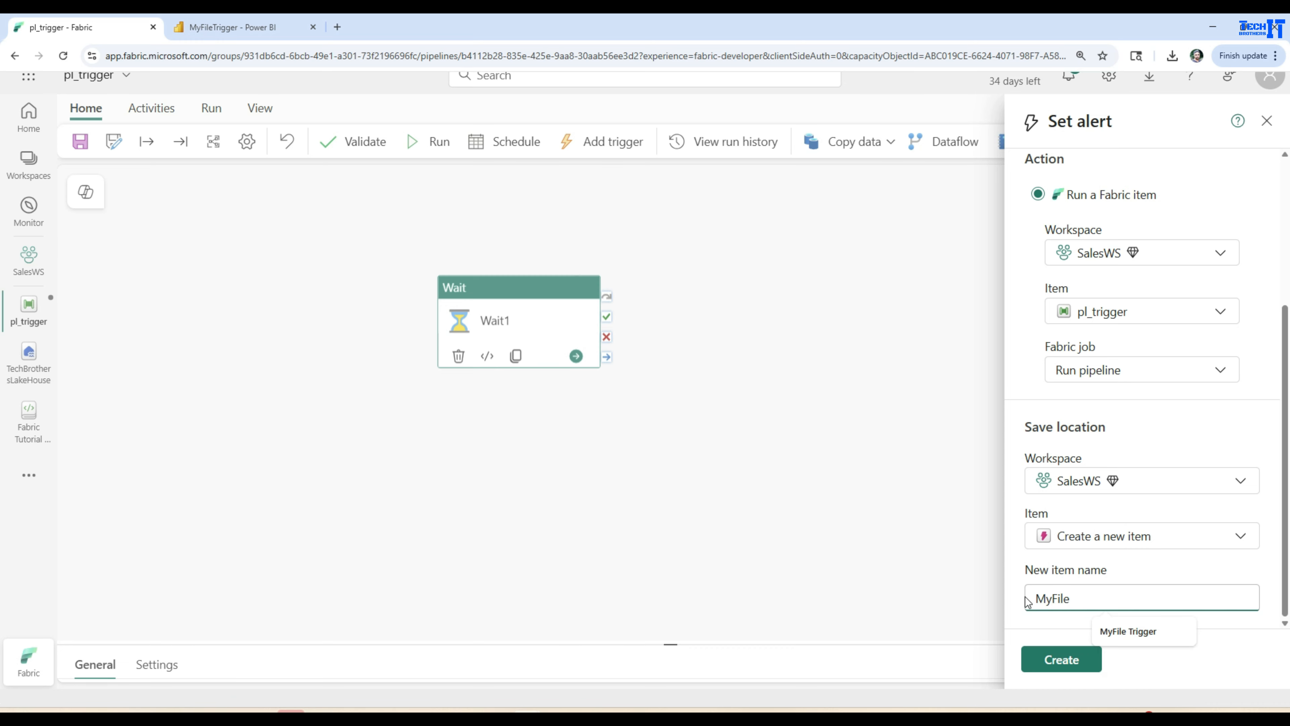
{"action": "type", "text": "TriggerA"}
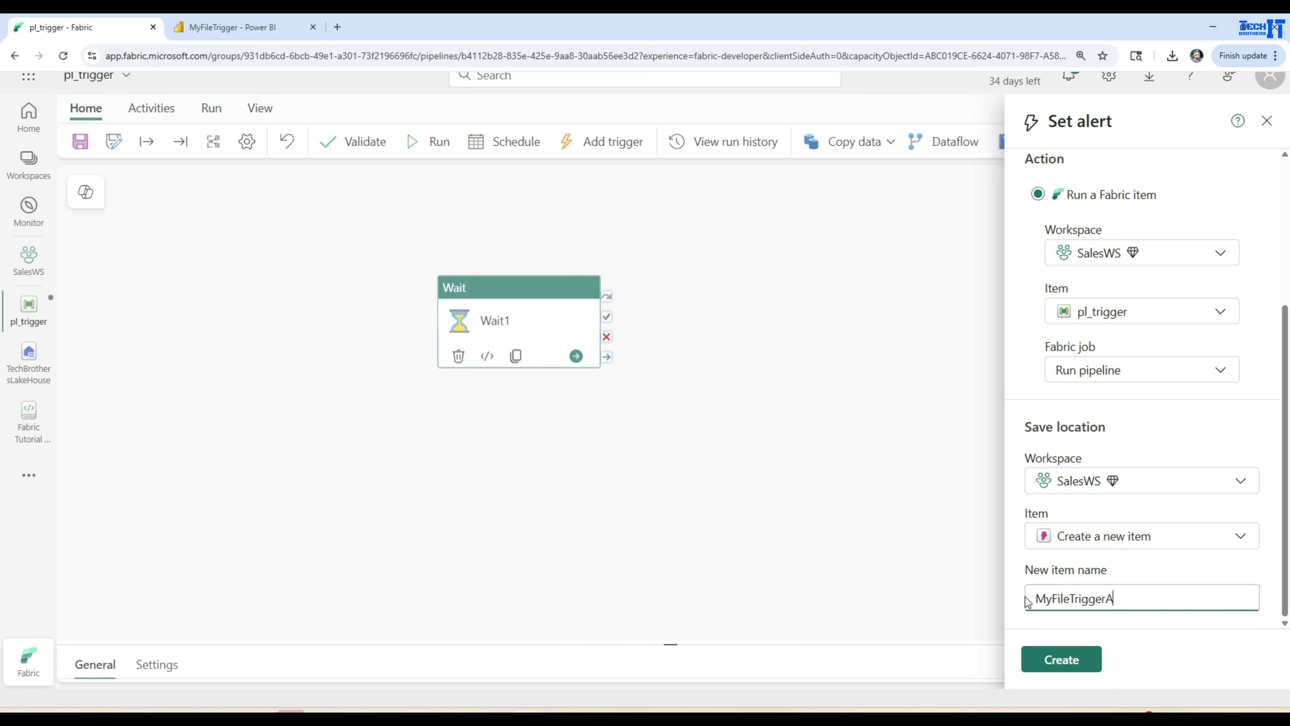
{"action": "type", "text": "ctivator"}
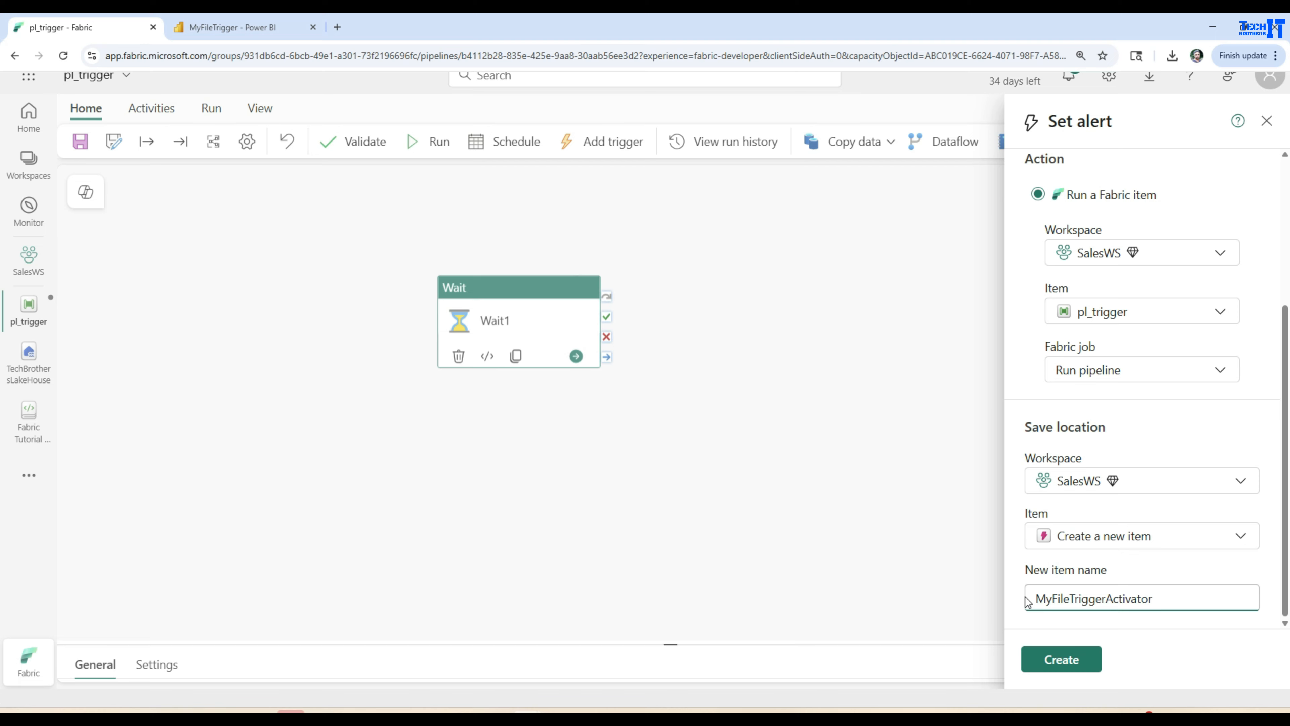
{"action": "left_click", "coordinate": [1059, 658]}
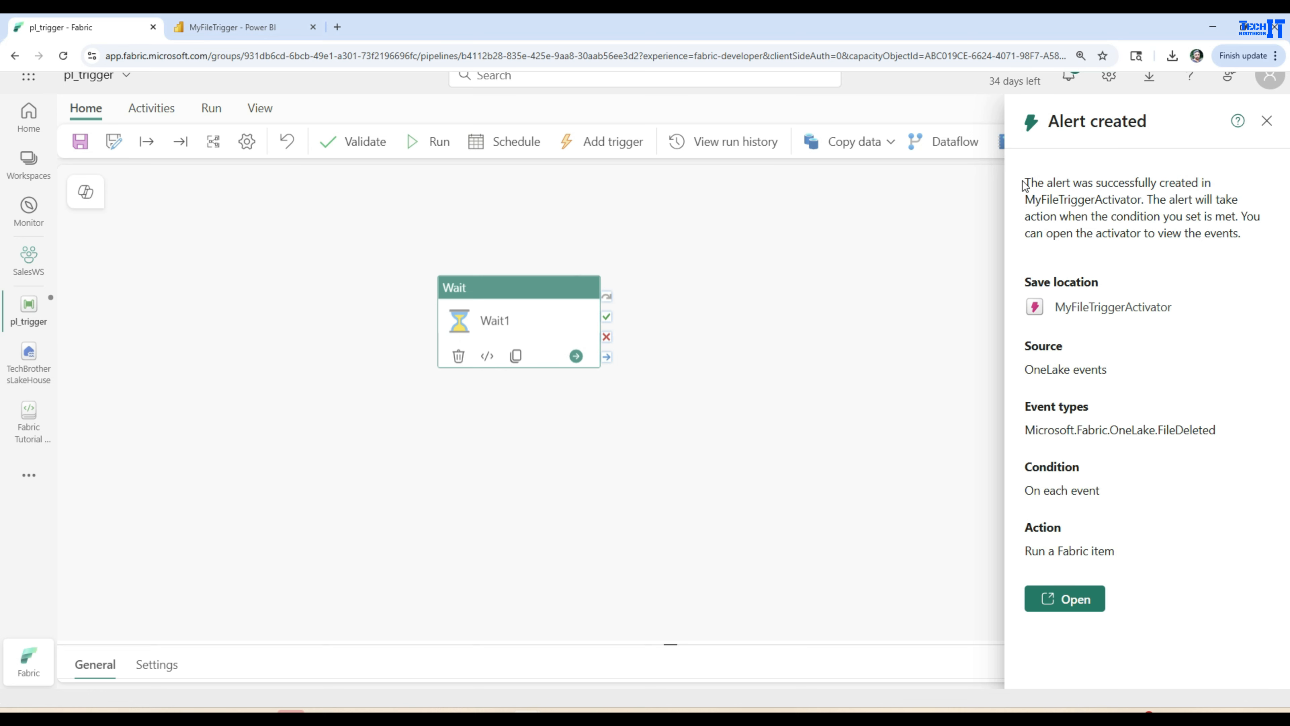
Step: Open the new activator in Power BI and examine the lakehouse event's feed, analytics and source details, and the alert's definition
{"action": "left_click_drag", "start_coordinate": [1024, 185], "coordinate": [1243, 230]}
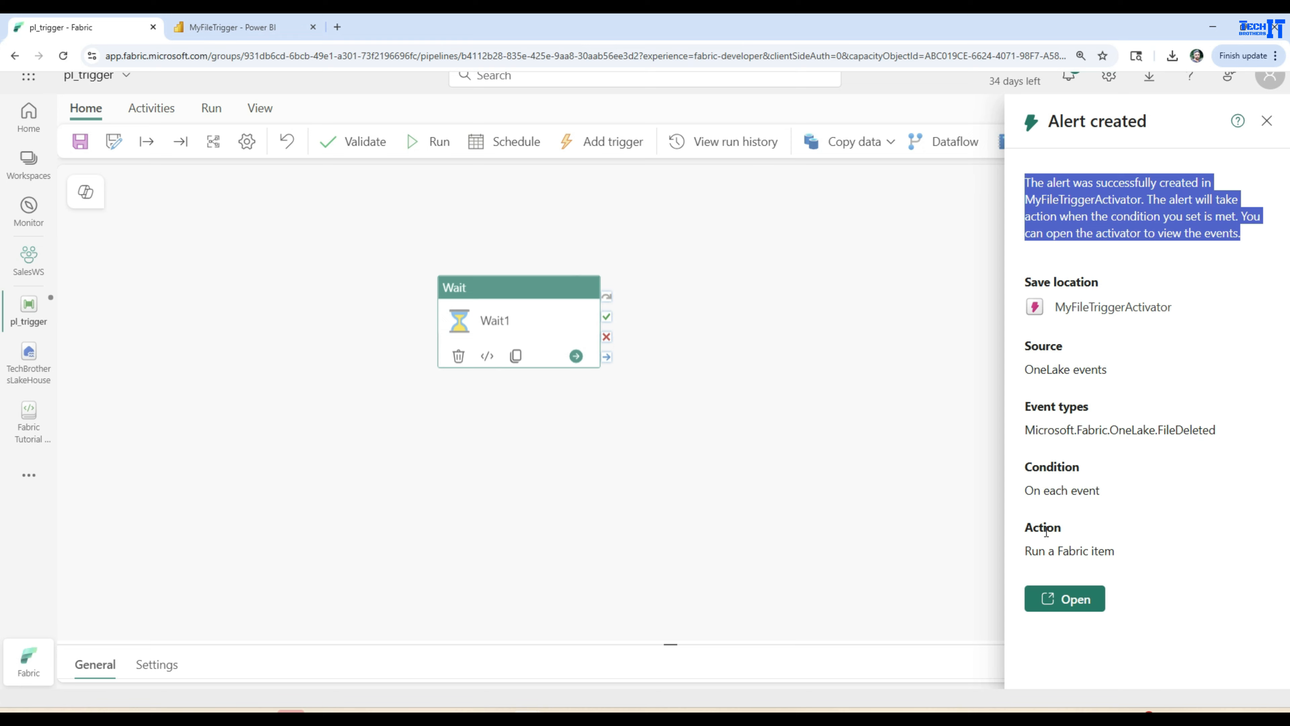
{"action": "left_click", "coordinate": [1050, 598]}
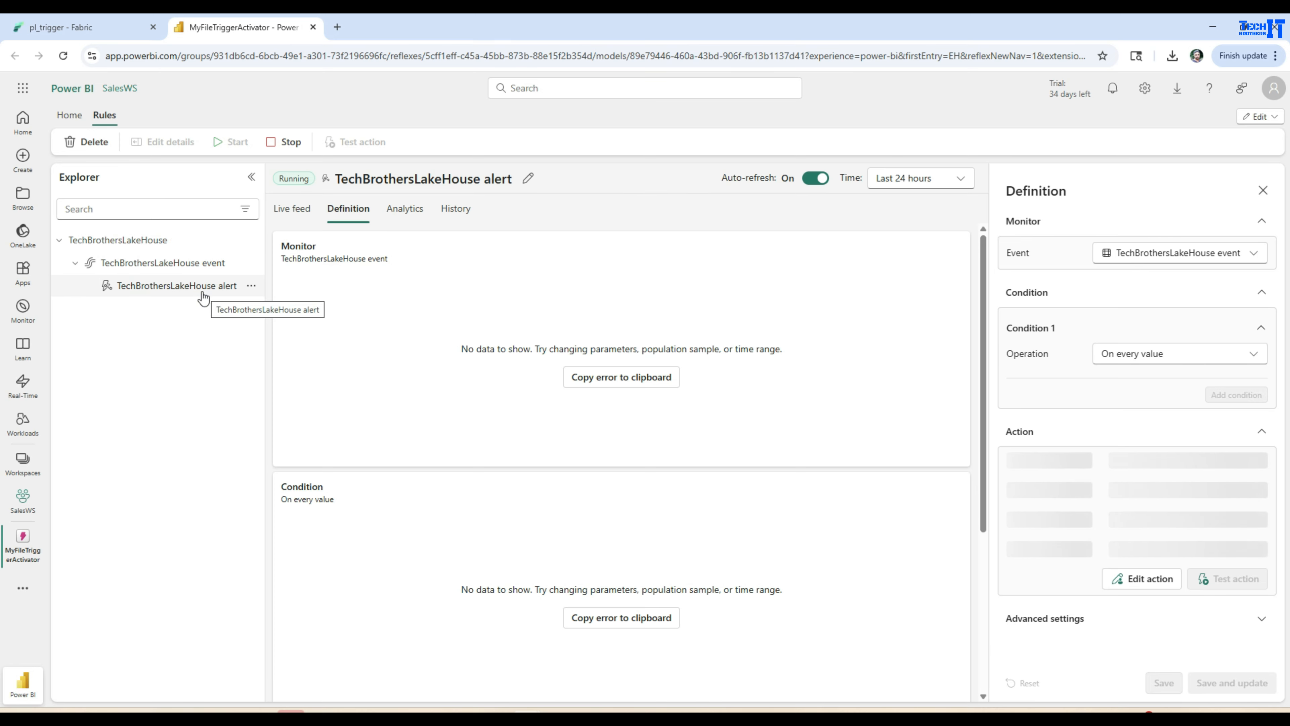
{"action": "left_click", "coordinate": [170, 263]}
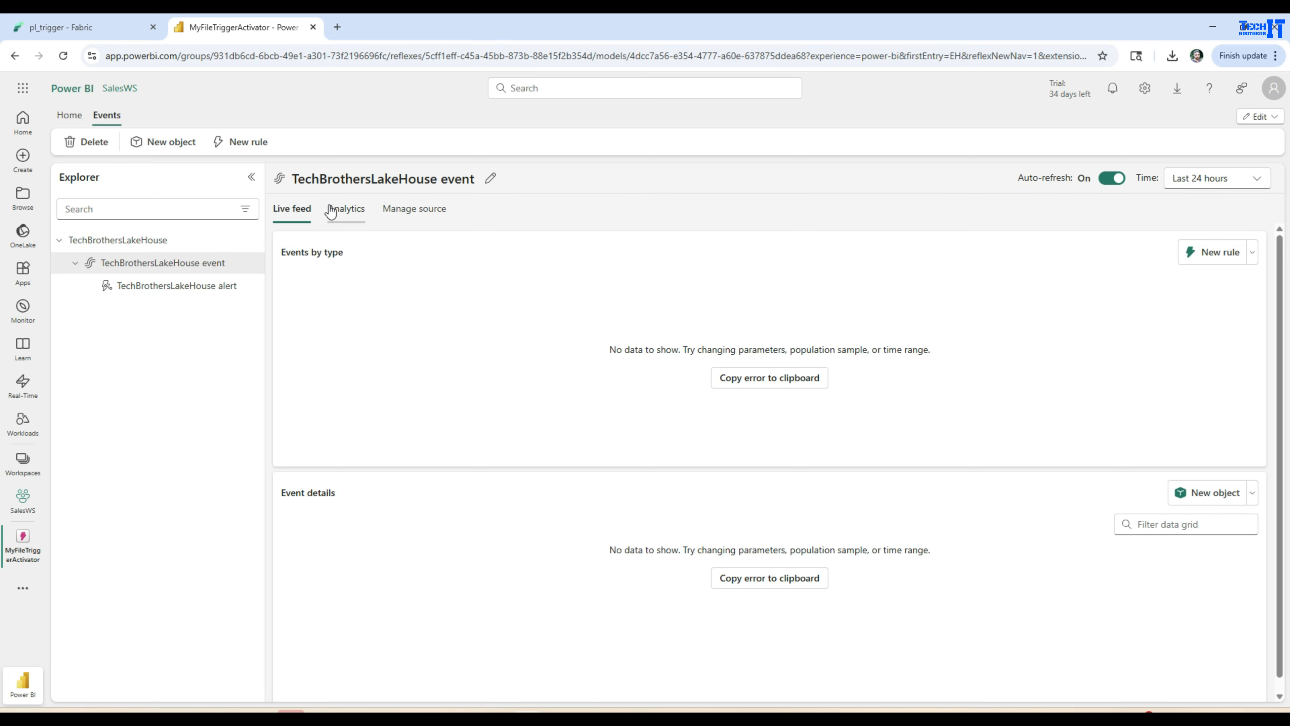
{"action": "left_click", "coordinate": [341, 213]}
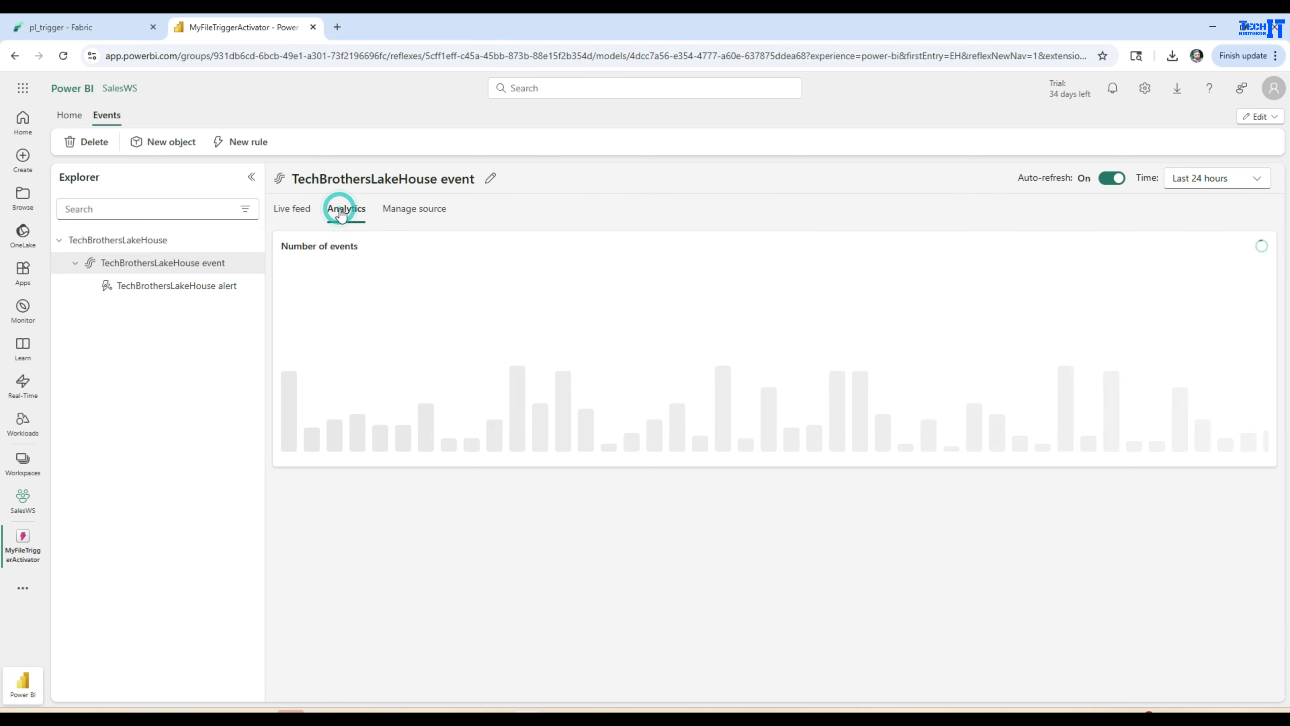
{"action": "left_click", "coordinate": [409, 217]}
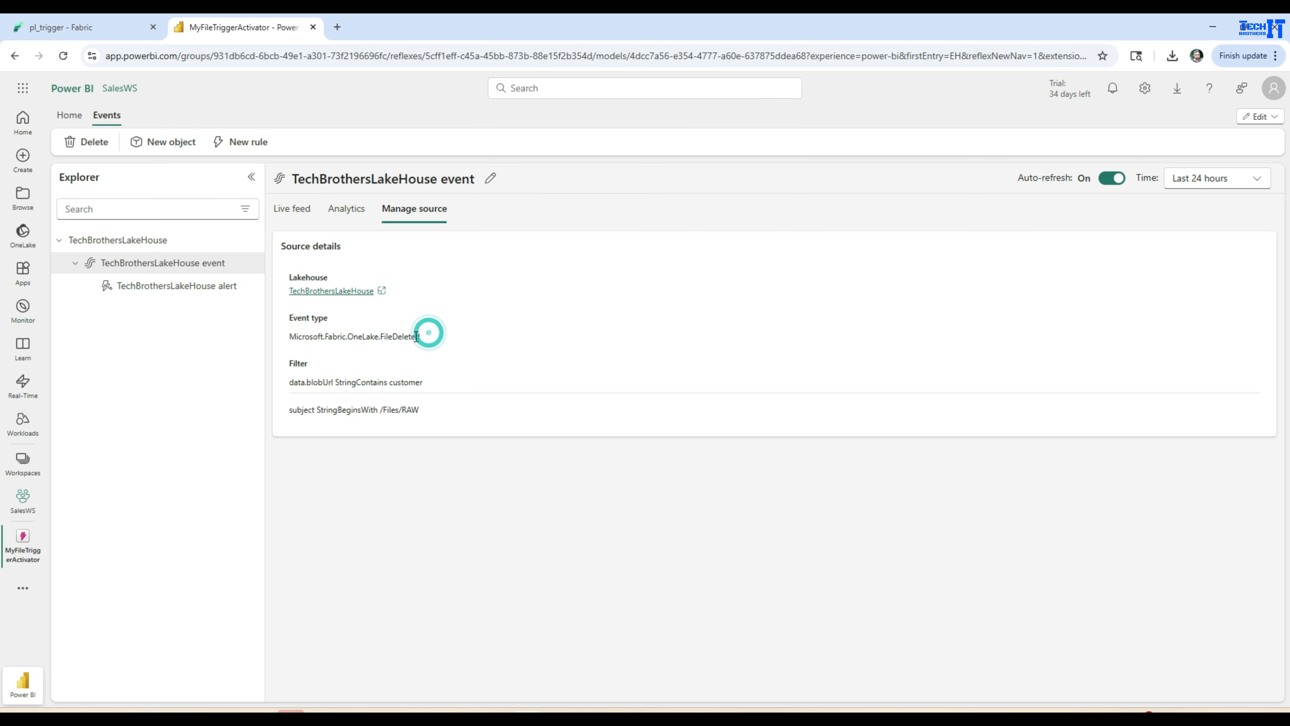
{"action": "left_click_drag", "start_coordinate": [426, 335], "coordinate": [292, 339]}
{"action": "left_click_drag", "start_coordinate": [444, 372], "coordinate": [373, 410]}
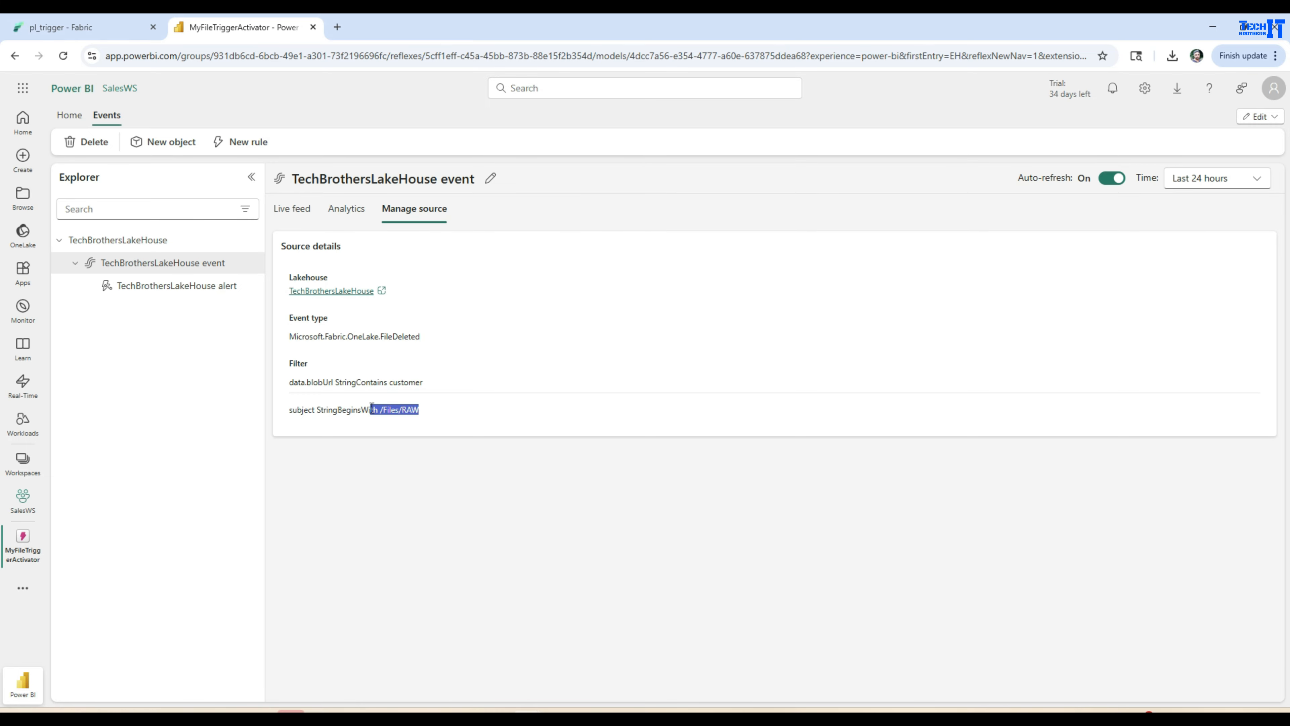
{"action": "left_click", "coordinate": [189, 293]}
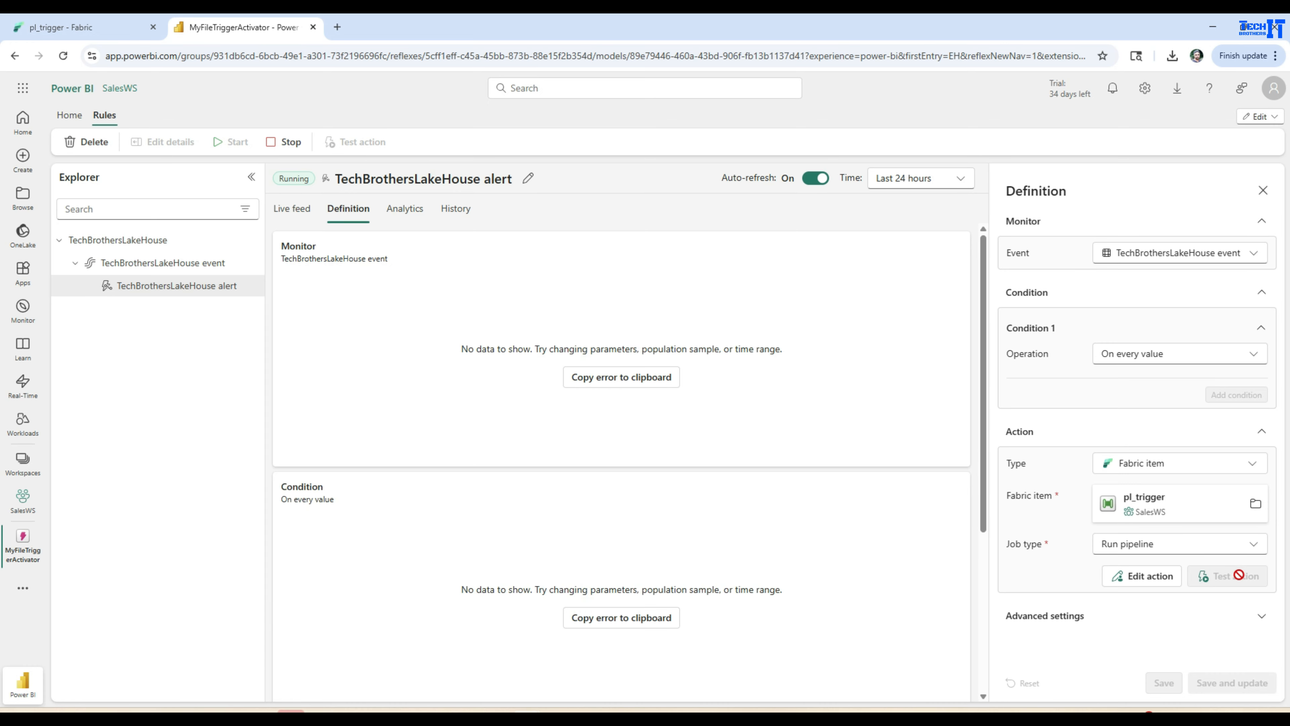
Step: Return to Fabric, dismiss the alert summary, and delete customer_20250310_090501_India (1).csv from the RAW folder of TechBrothersLakeHouse
{"action": "left_click", "coordinate": [74, 31]}
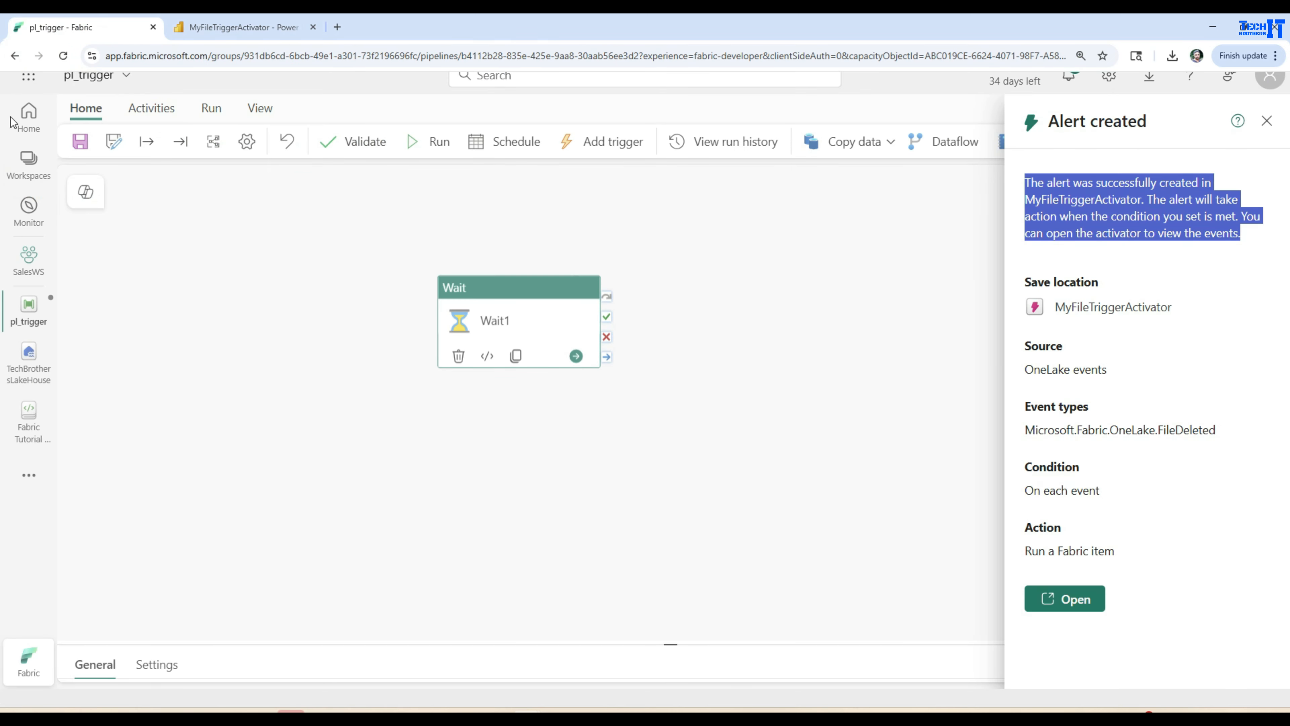
{"action": "left_click", "coordinate": [1266, 120]}
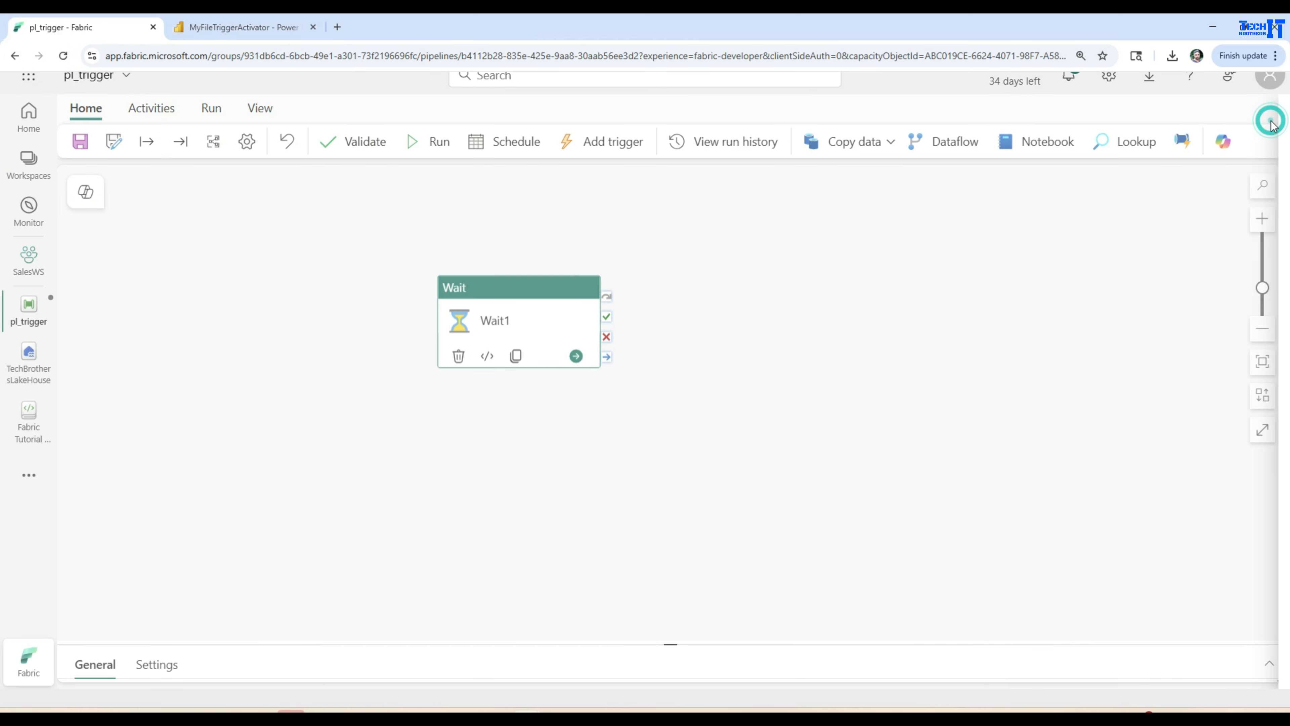
{"action": "left_click", "coordinate": [254, 333]}
{"action": "left_click", "coordinate": [28, 362]}
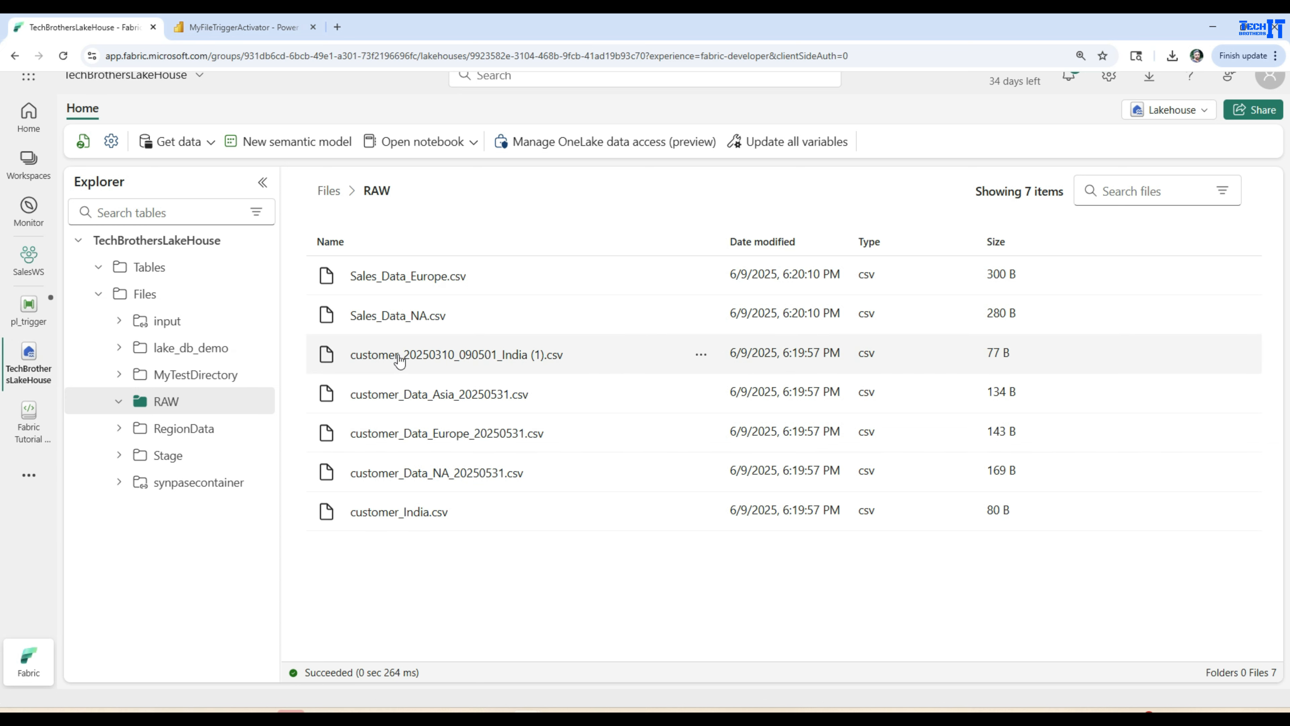
{"action": "left_click", "coordinate": [701, 355]}
{"action": "left_click", "coordinate": [753, 437]}
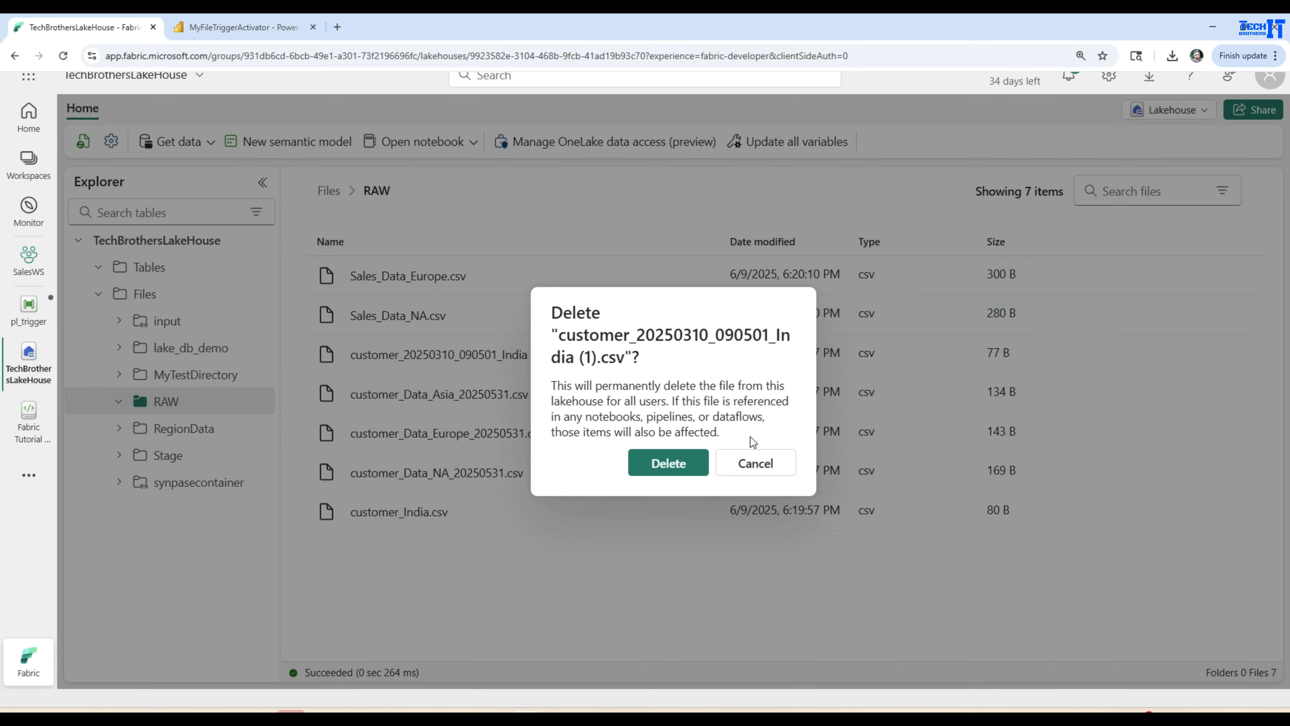
{"action": "left_click", "coordinate": [676, 462]}
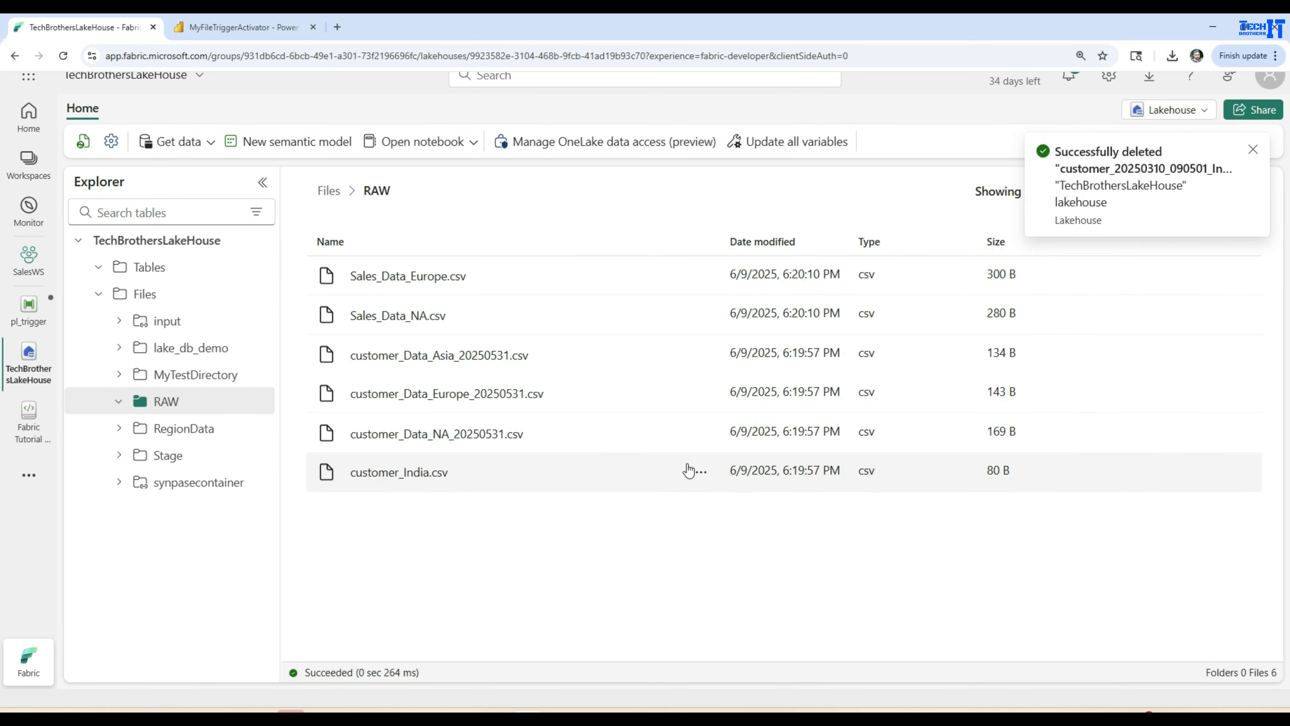
Step: In the Power BI activator, examine the TechBrothersLakeHouse event's analytics for the last 5 minutes and the last 15 minutes
{"action": "left_click", "coordinate": [242, 28]}
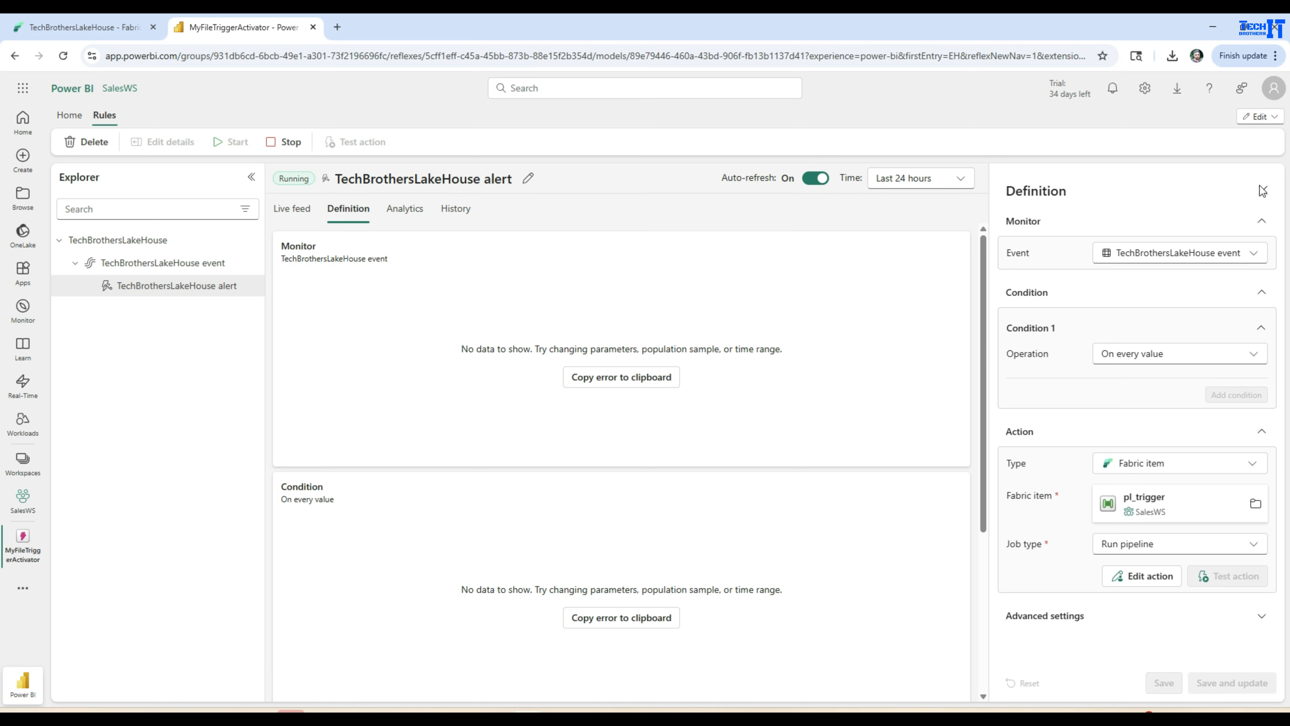
{"action": "left_click", "coordinate": [146, 273]}
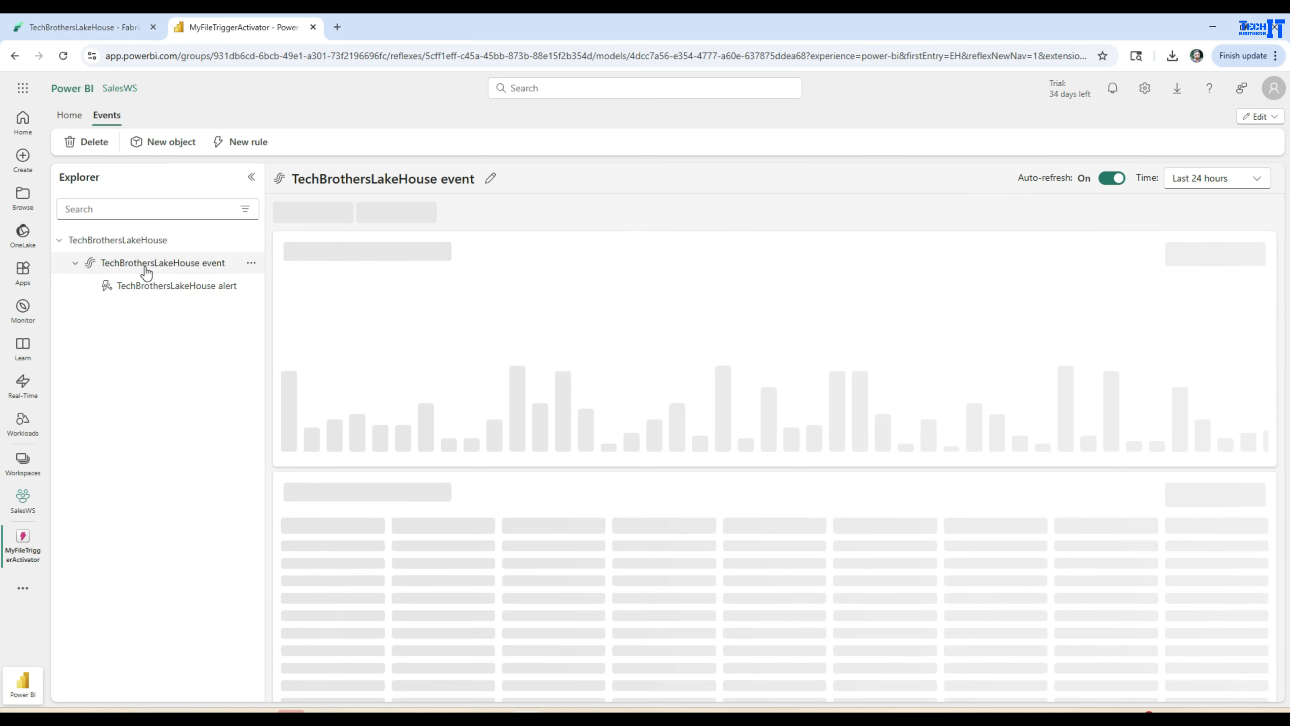
{"action": "left_click", "coordinate": [348, 214]}
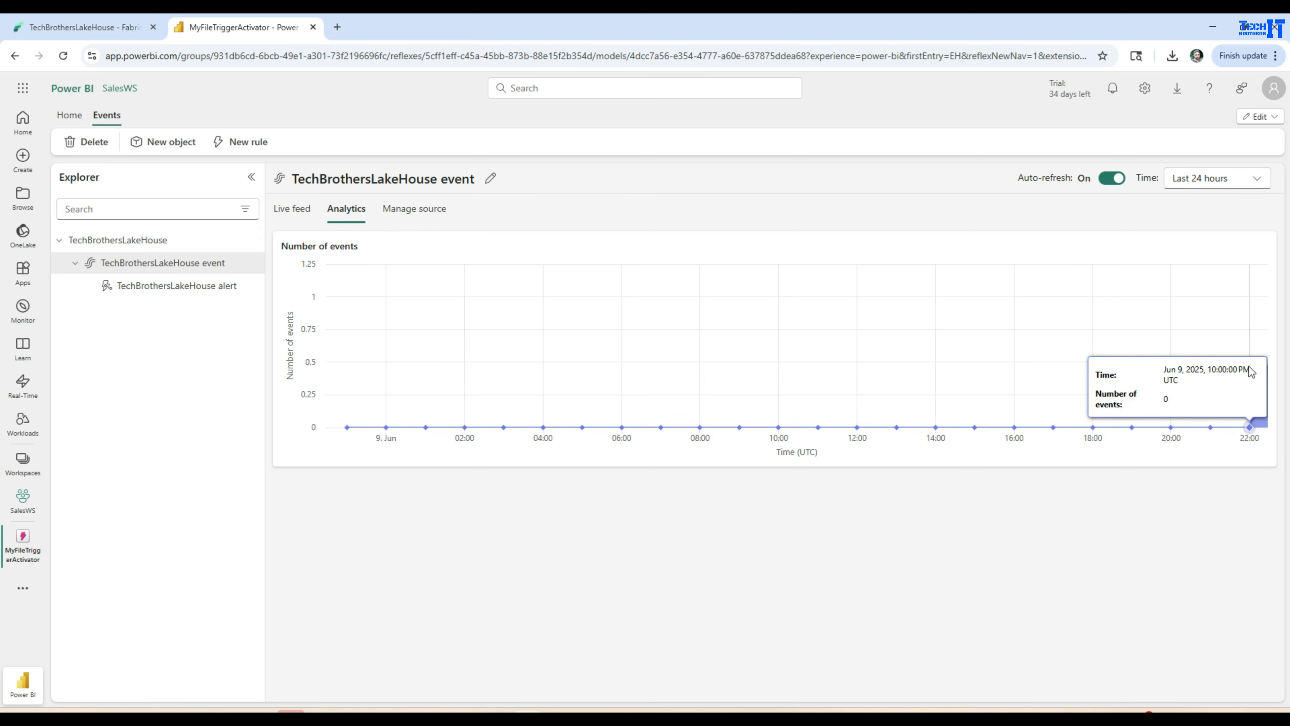
{"action": "left_click", "coordinate": [1221, 179]}
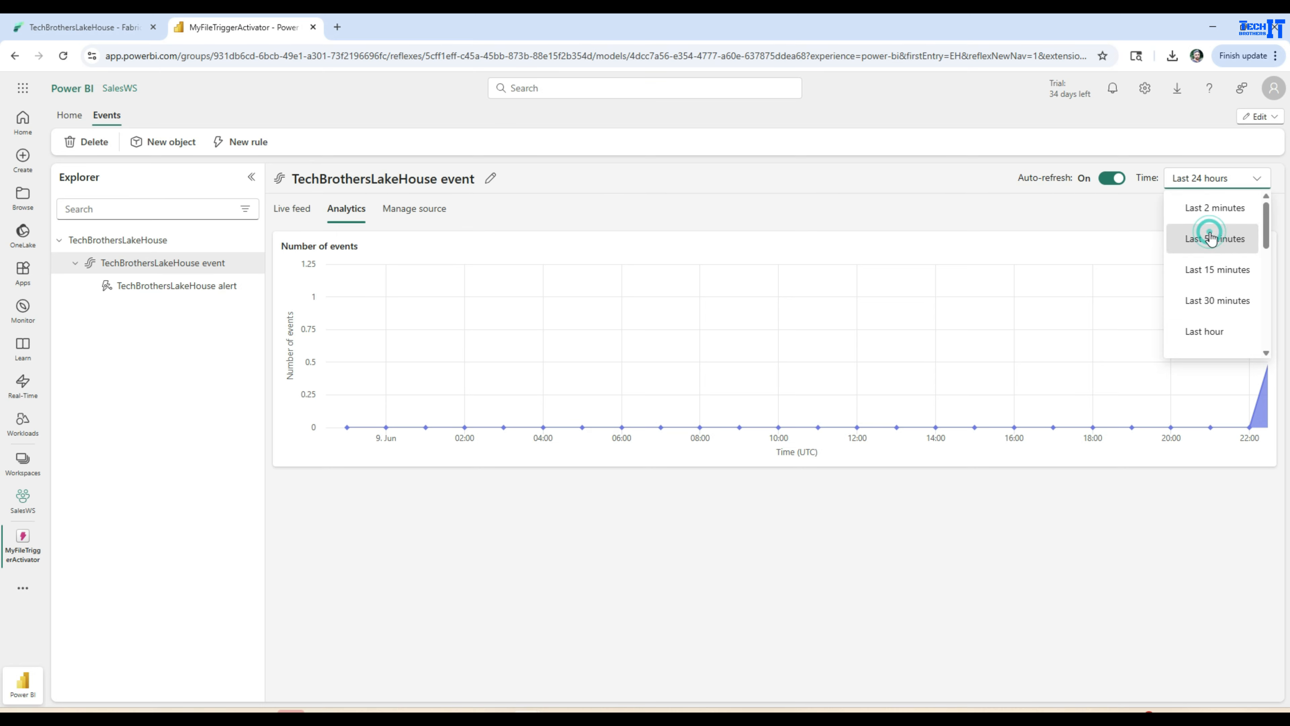
{"action": "left_click", "coordinate": [1214, 238]}
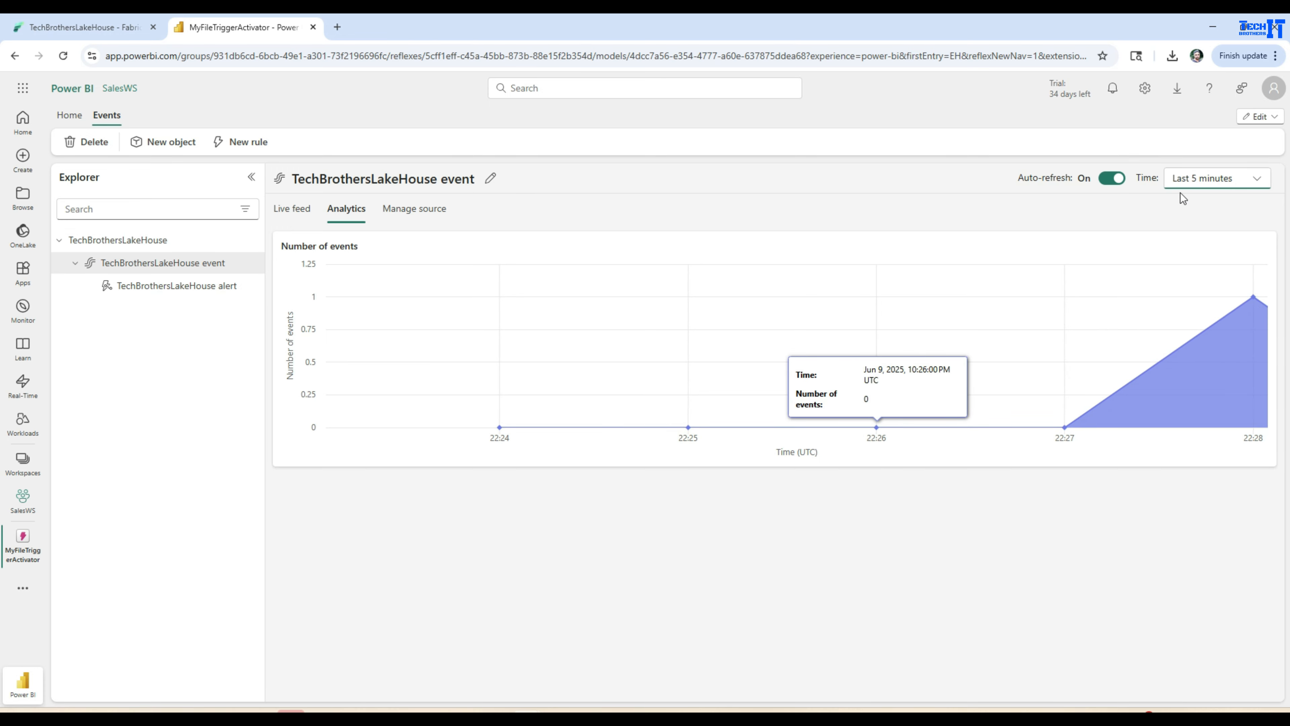
{"action": "left_click", "coordinate": [1208, 179]}
{"action": "left_click", "coordinate": [1217, 270]}
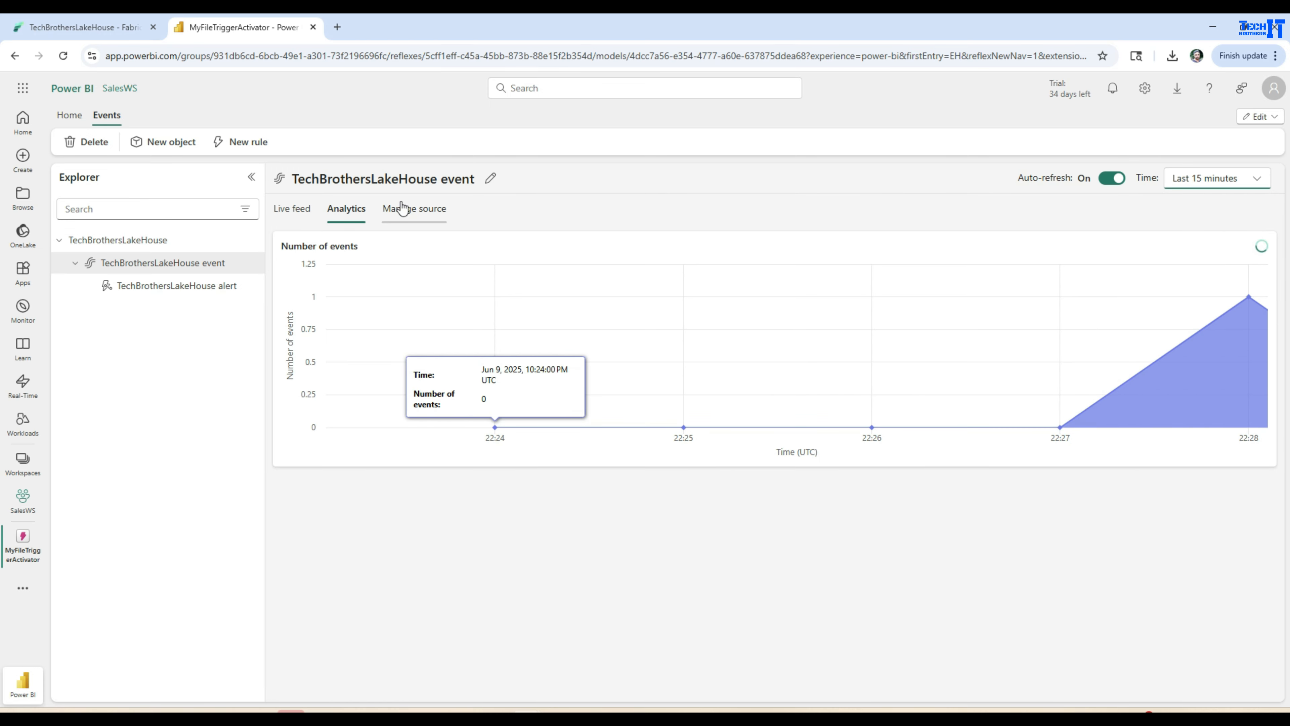
Step: Examine the TechBrothersLakeHouse alert's analytics, reading the projected activation's subject, type, action and rule details across all columns
{"action": "left_click", "coordinate": [194, 288]}
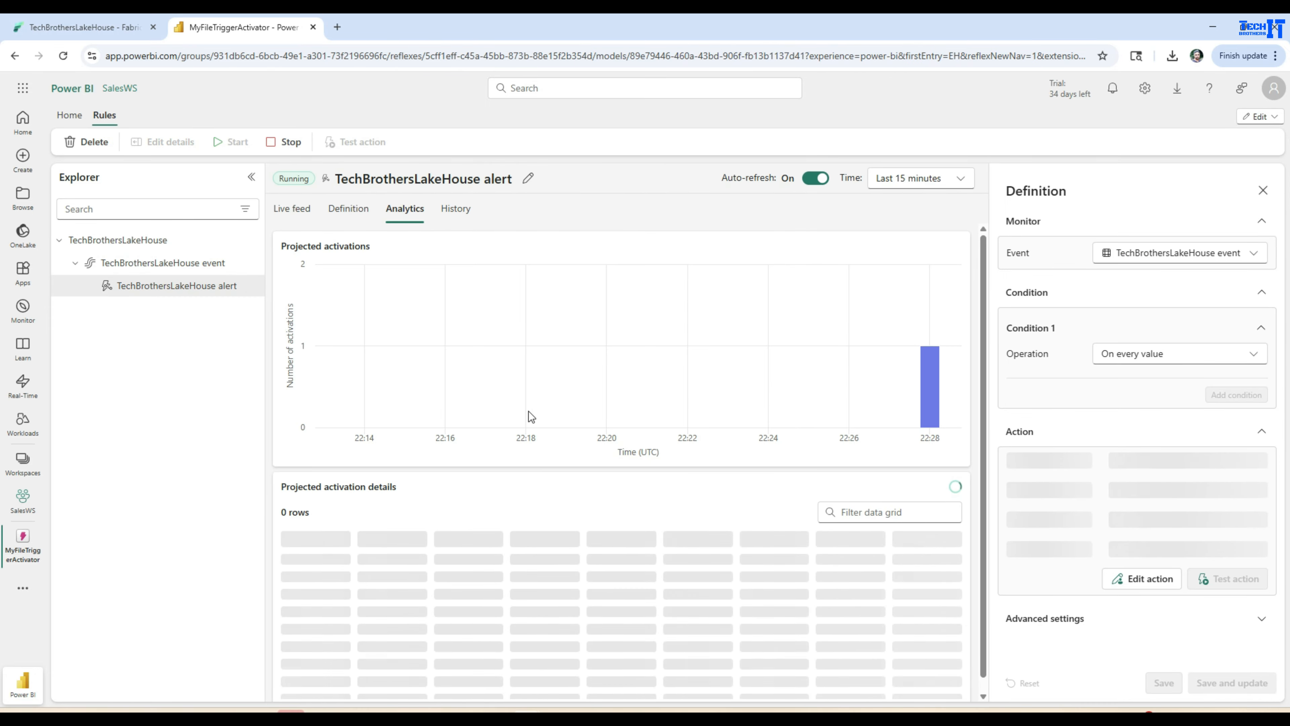
{"action": "mouse_move", "coordinate": [927, 380]}
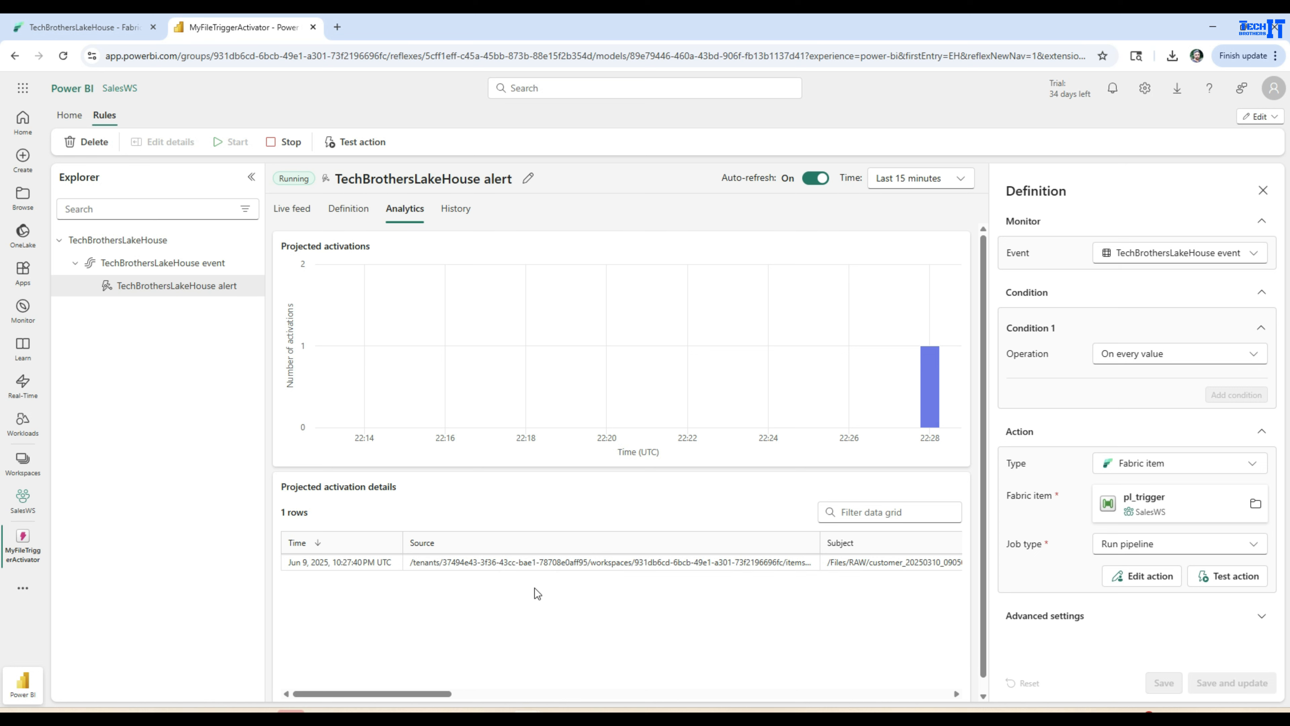
{"action": "left_click_drag", "start_coordinate": [426, 695], "coordinate": [487, 700]}
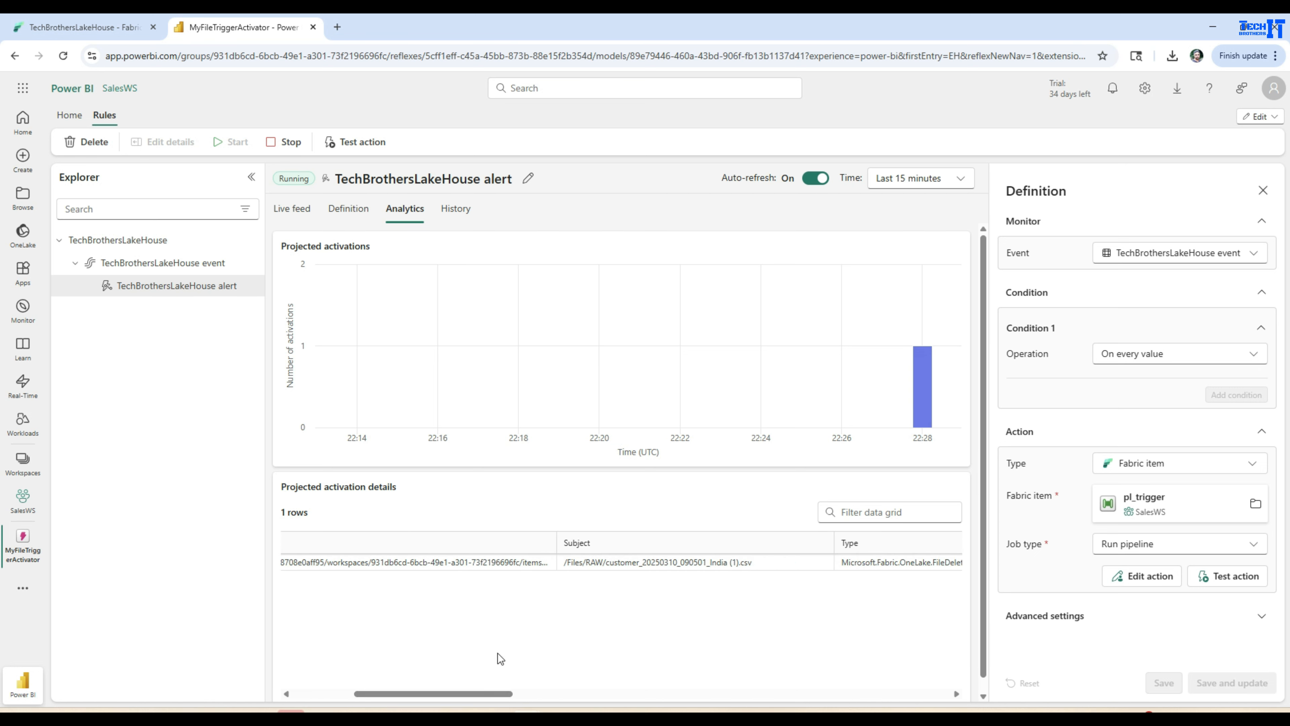
{"action": "left_click_drag", "start_coordinate": [603, 563], "coordinate": [751, 563]}
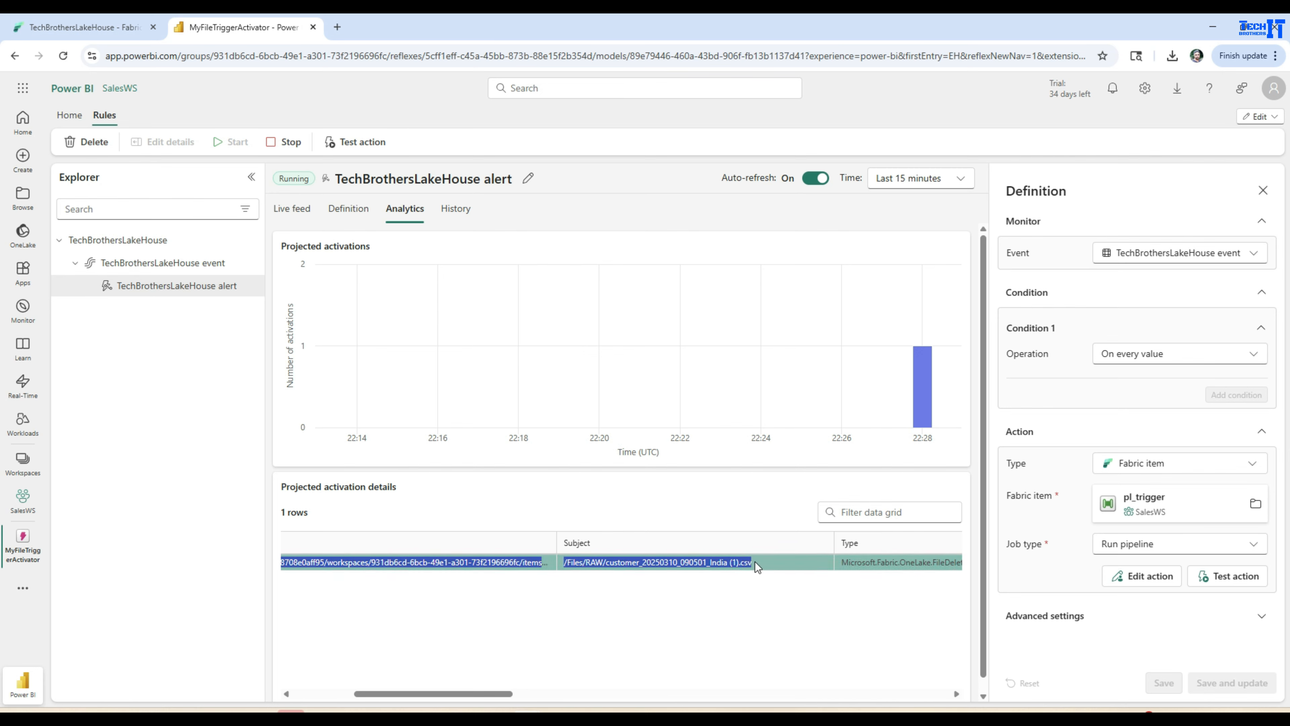
{"action": "left_click", "coordinate": [643, 635]}
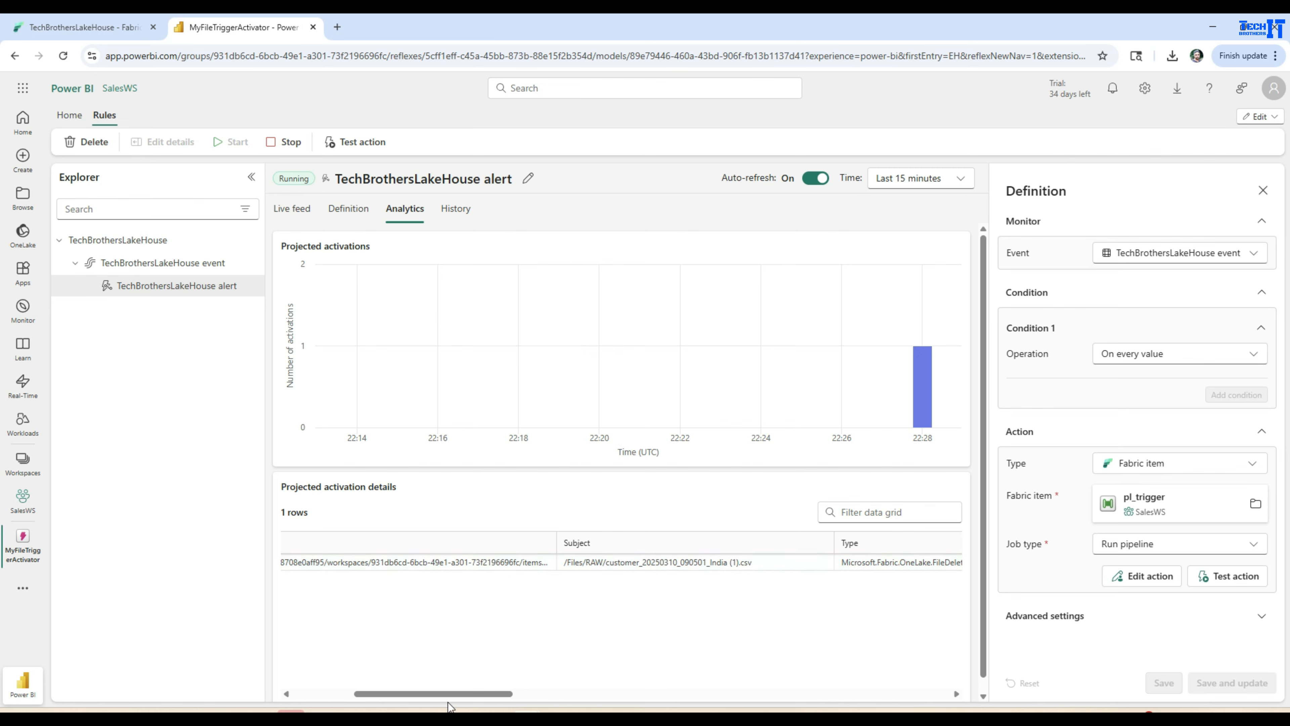
{"action": "left_click_drag", "start_coordinate": [452, 693], "coordinate": [541, 694]}
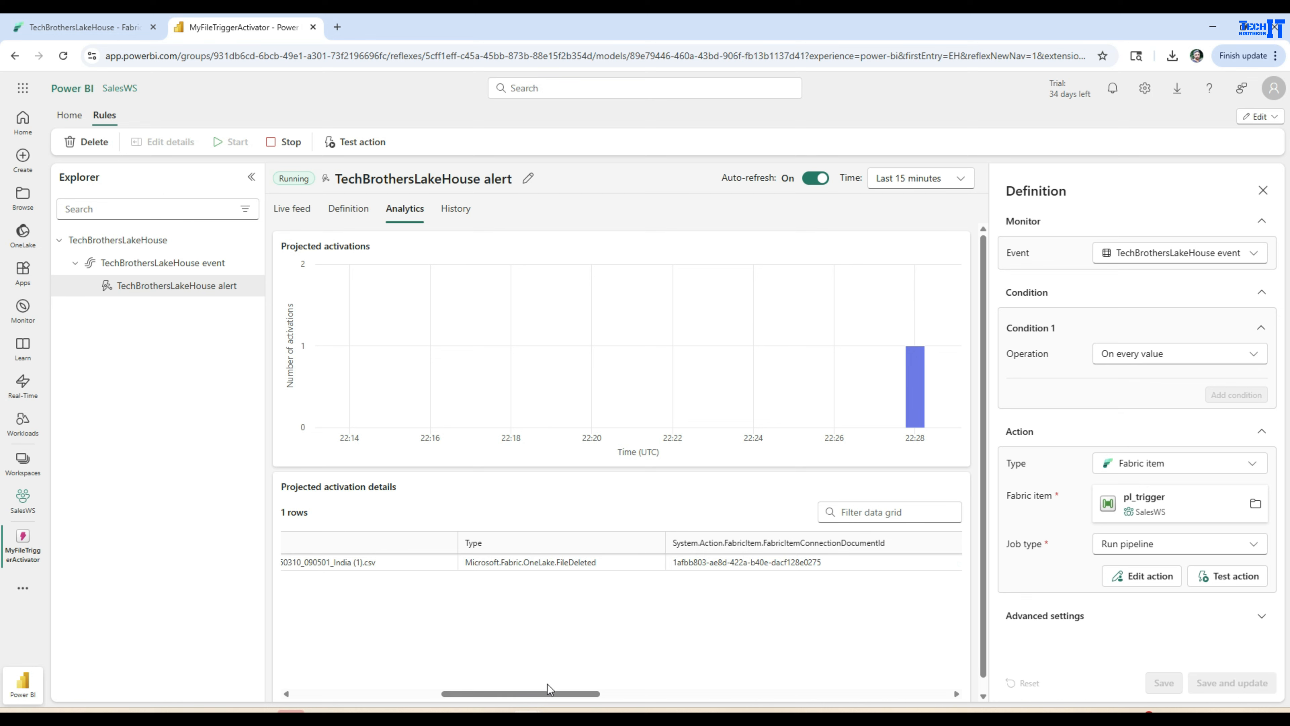
{"action": "left_click_drag", "start_coordinate": [541, 692], "coordinate": [853, 705]}
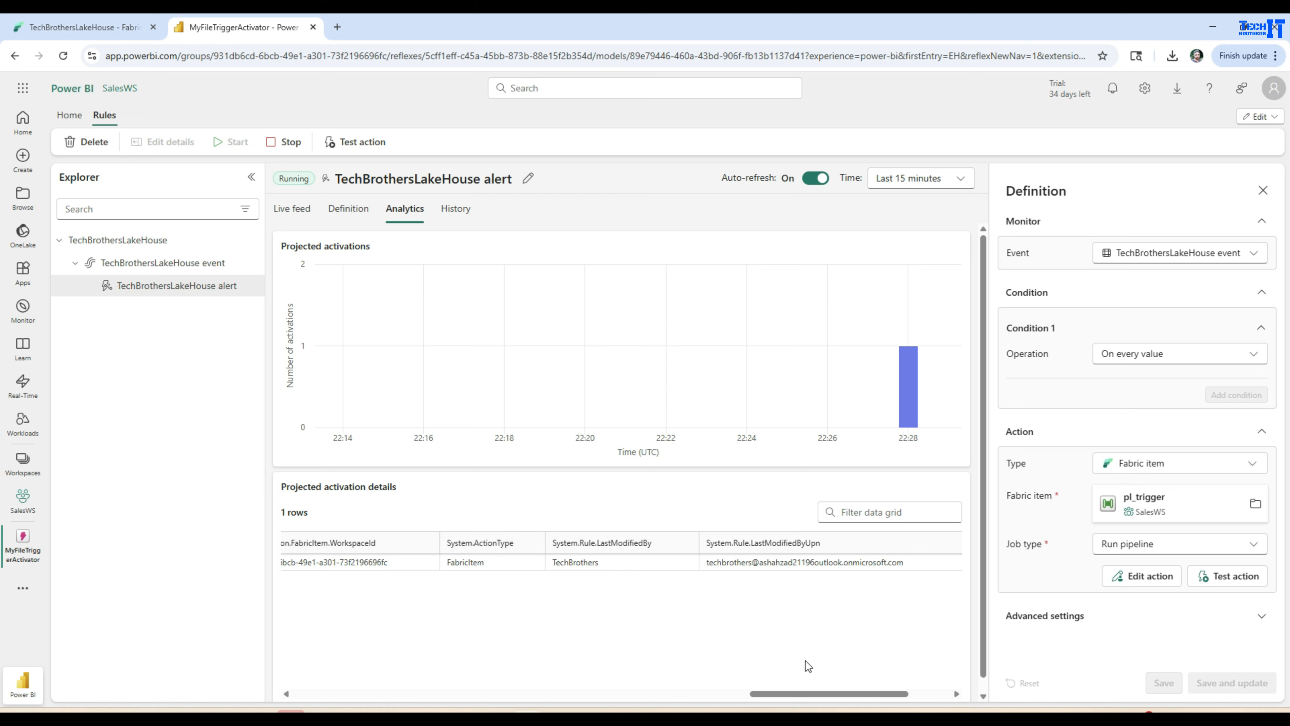
{"action": "left_click_drag", "start_coordinate": [813, 694], "coordinate": [921, 694]}
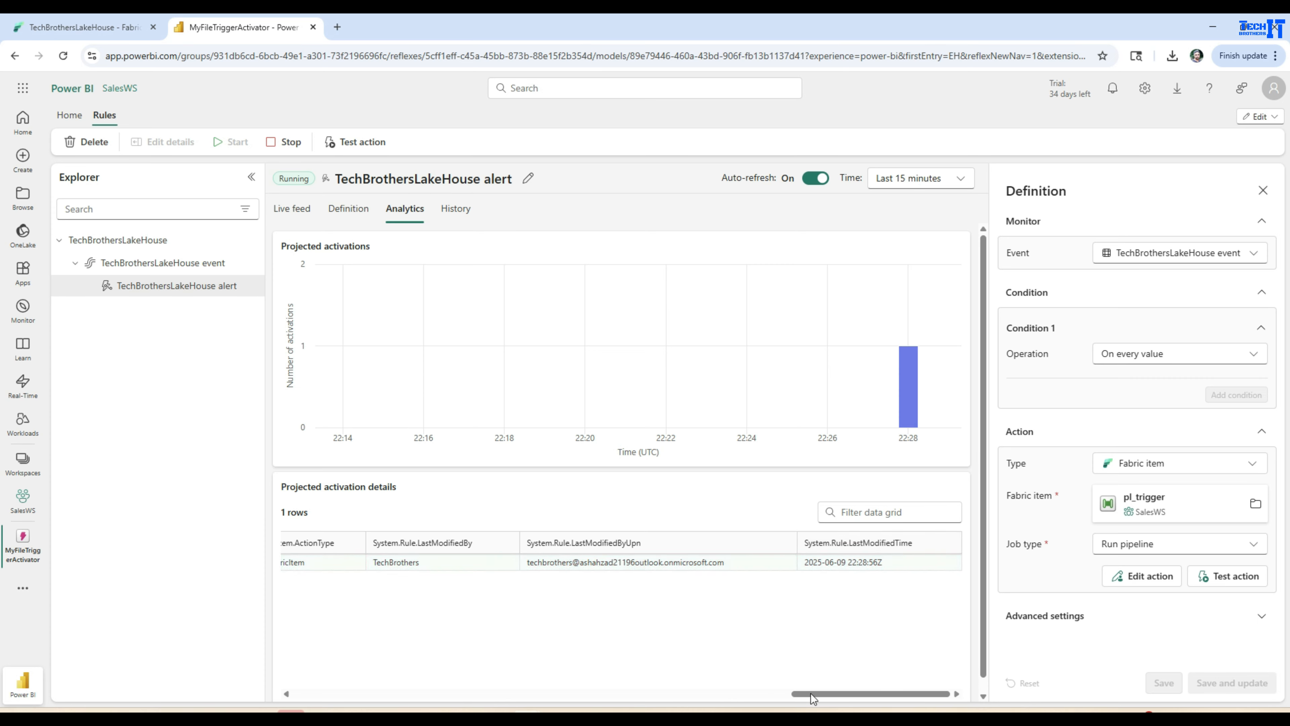
{"action": "left_click_drag", "start_coordinate": [813, 699], "coordinate": [210, 681]}
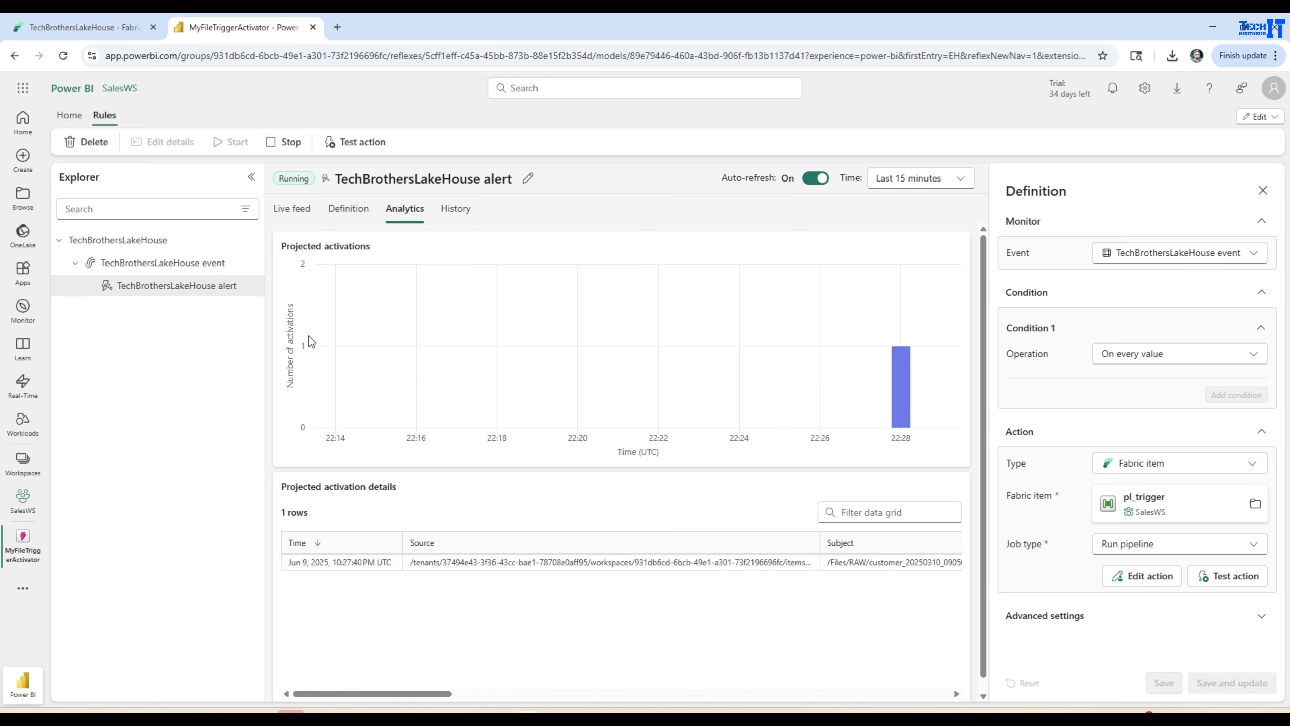
Step: Examine the alert's definition charts and its live feed, reading the activation's subject, action, rule and event type details
{"action": "left_click", "coordinate": [345, 214]}
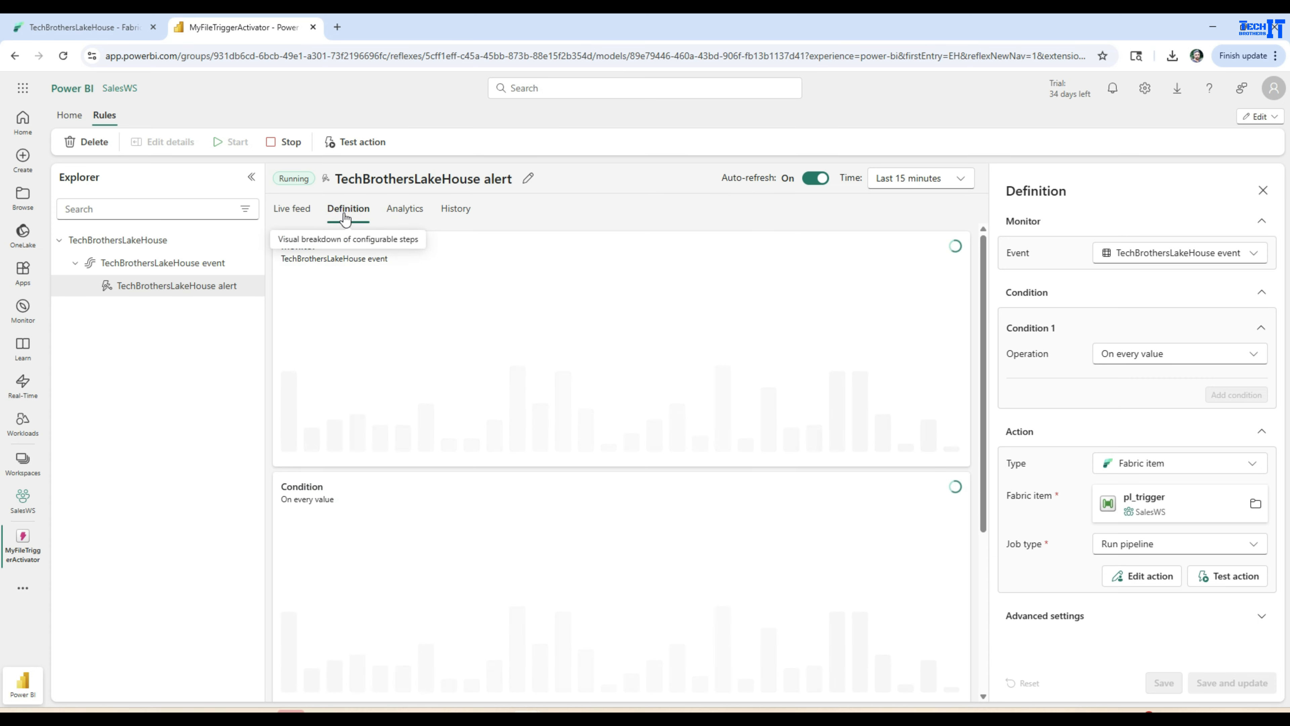
{"action": "mouse_move", "coordinate": [923, 325]}
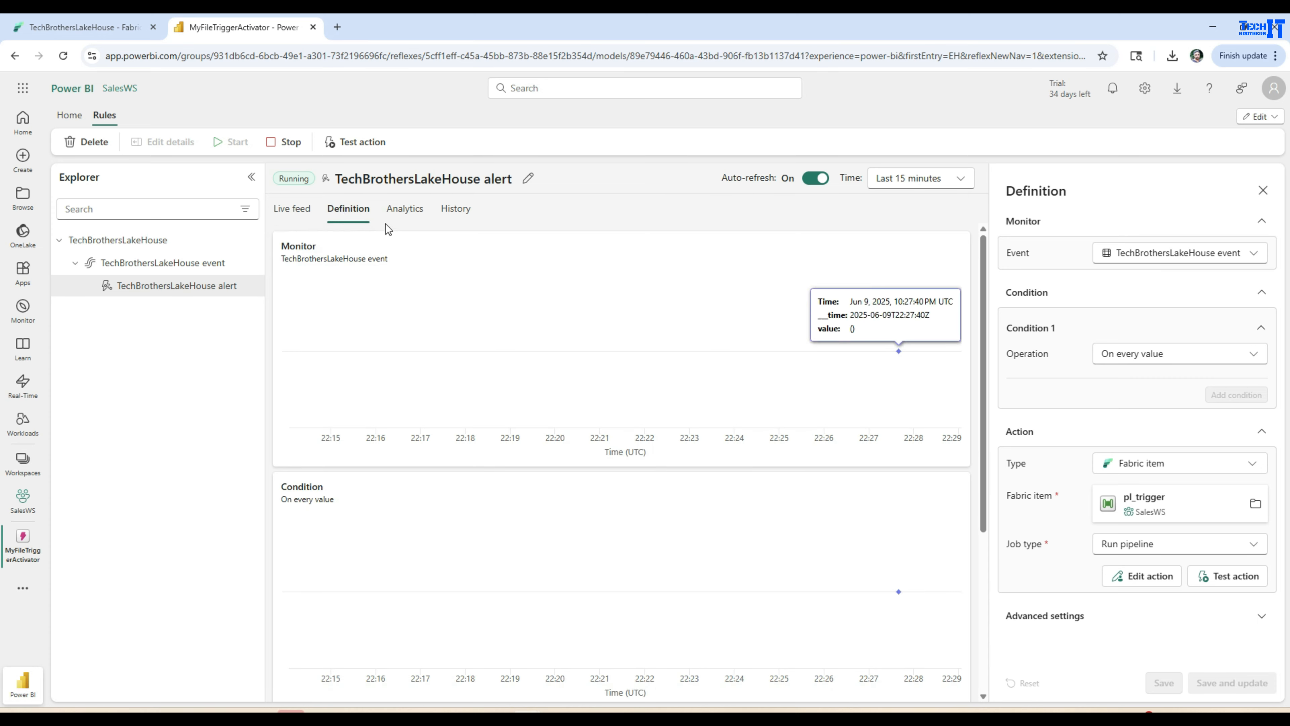
{"action": "left_click", "coordinate": [310, 212]}
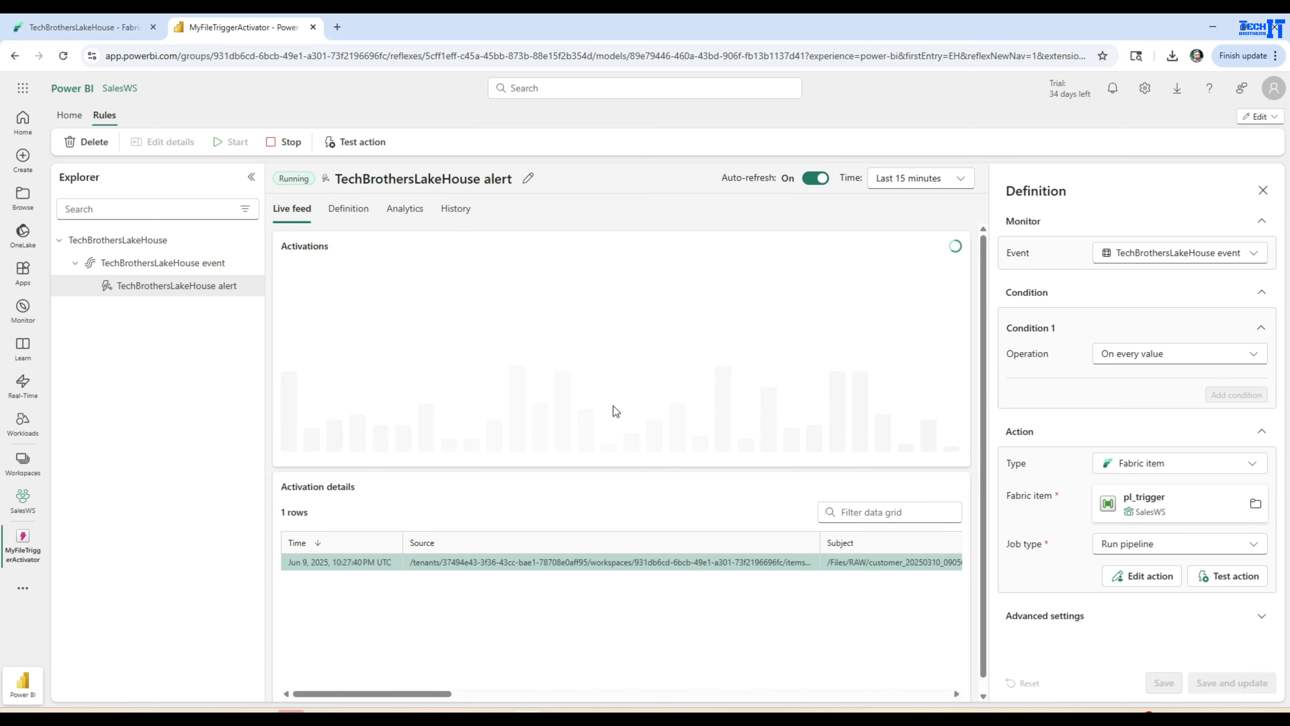
{"action": "mouse_move", "coordinate": [855, 351]}
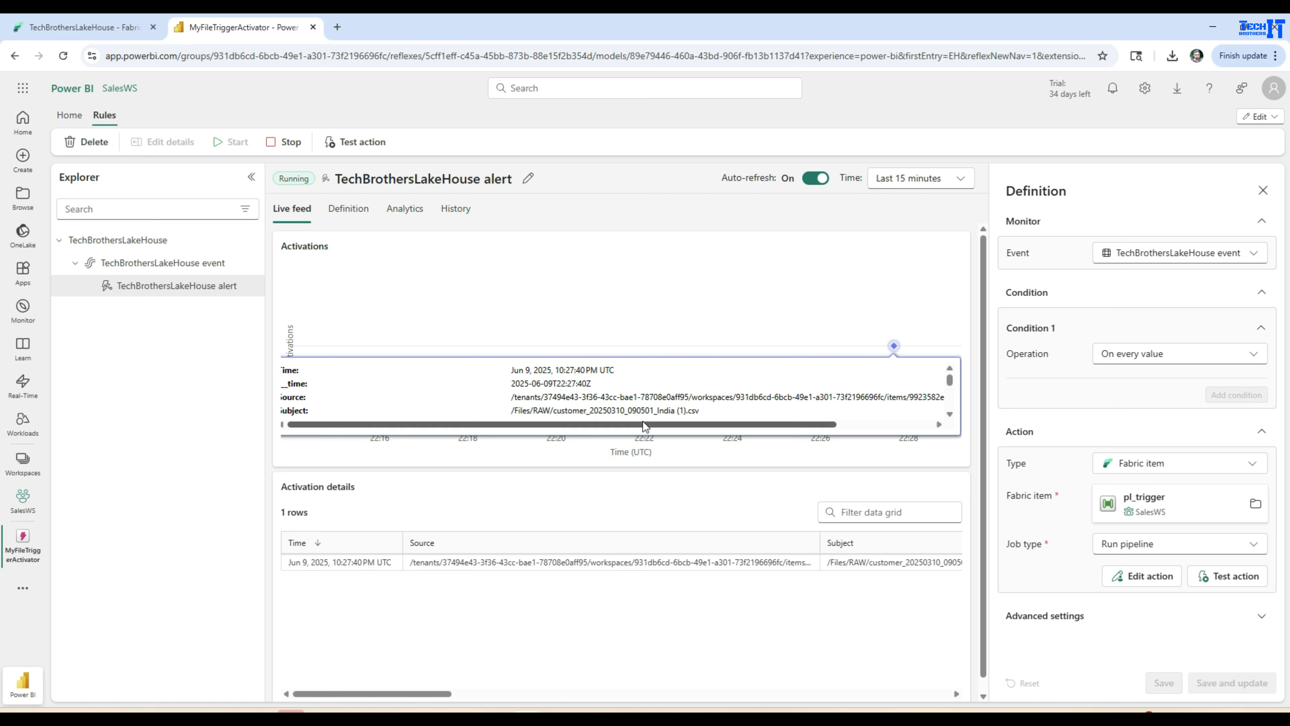
{"action": "left_click", "coordinate": [949, 415]}
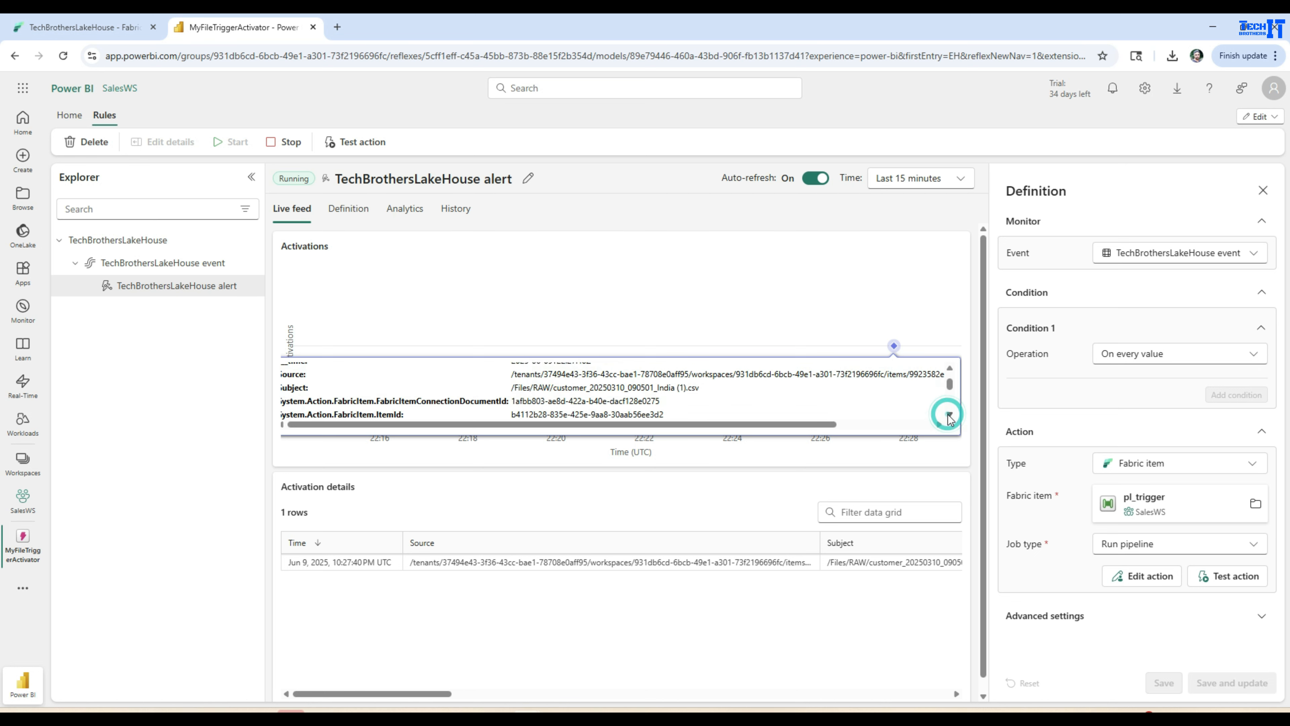
{"action": "left_click", "coordinate": [948, 415]}
{"action": "left_click", "coordinate": [948, 416]}
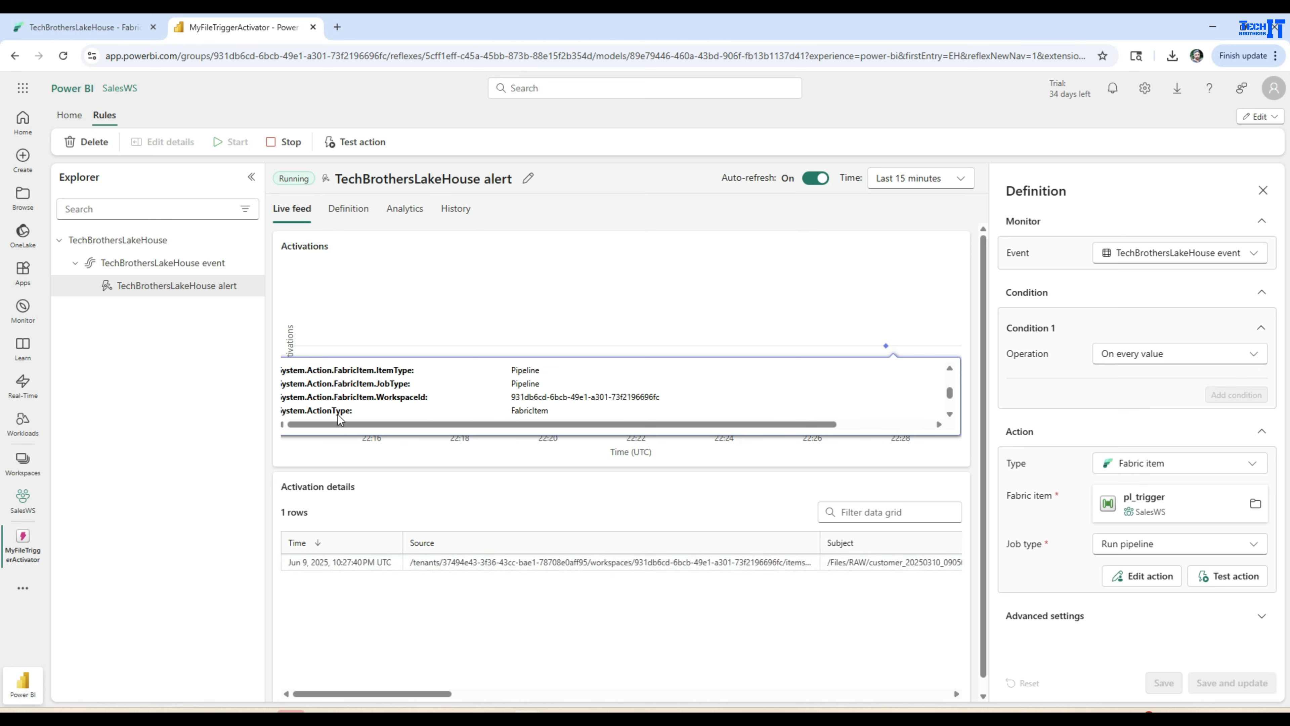
{"action": "scroll", "coordinate": [533, 406], "scroll_direction": "up", "scroll_amount": 5}
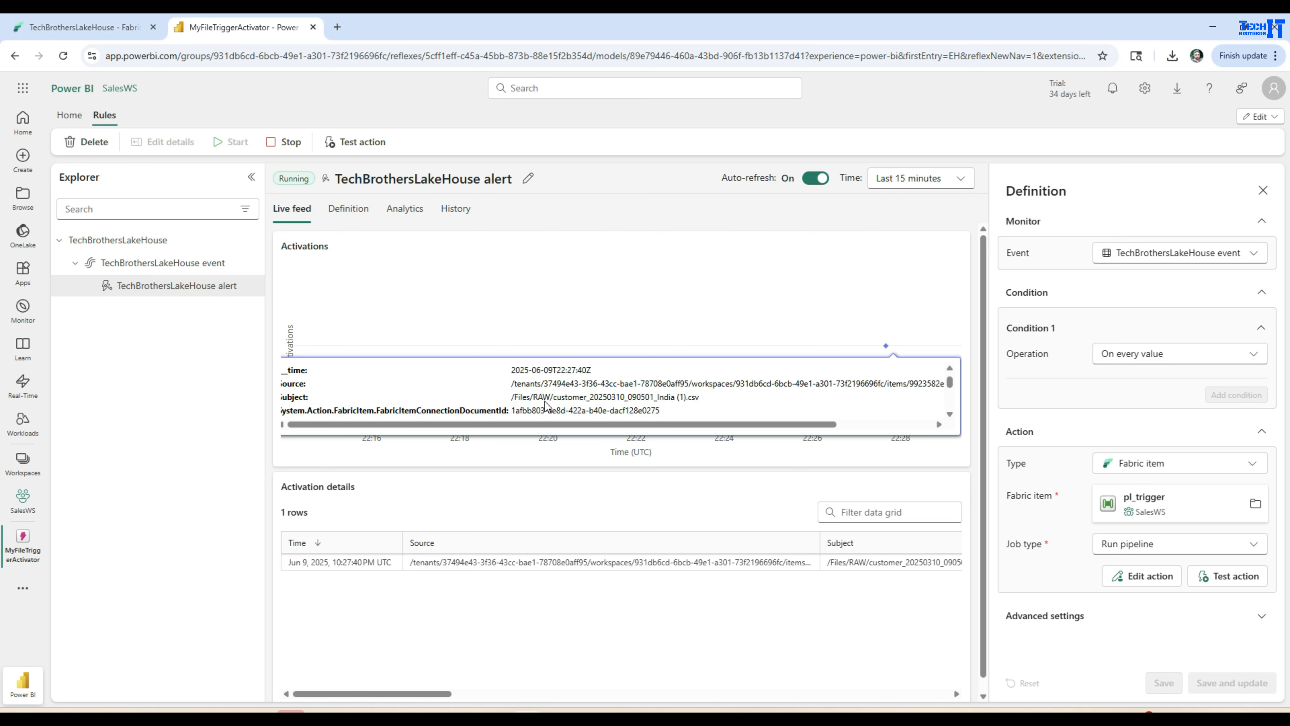
{"action": "scroll", "coordinate": [545, 406], "scroll_direction": "down", "scroll_amount": 5}
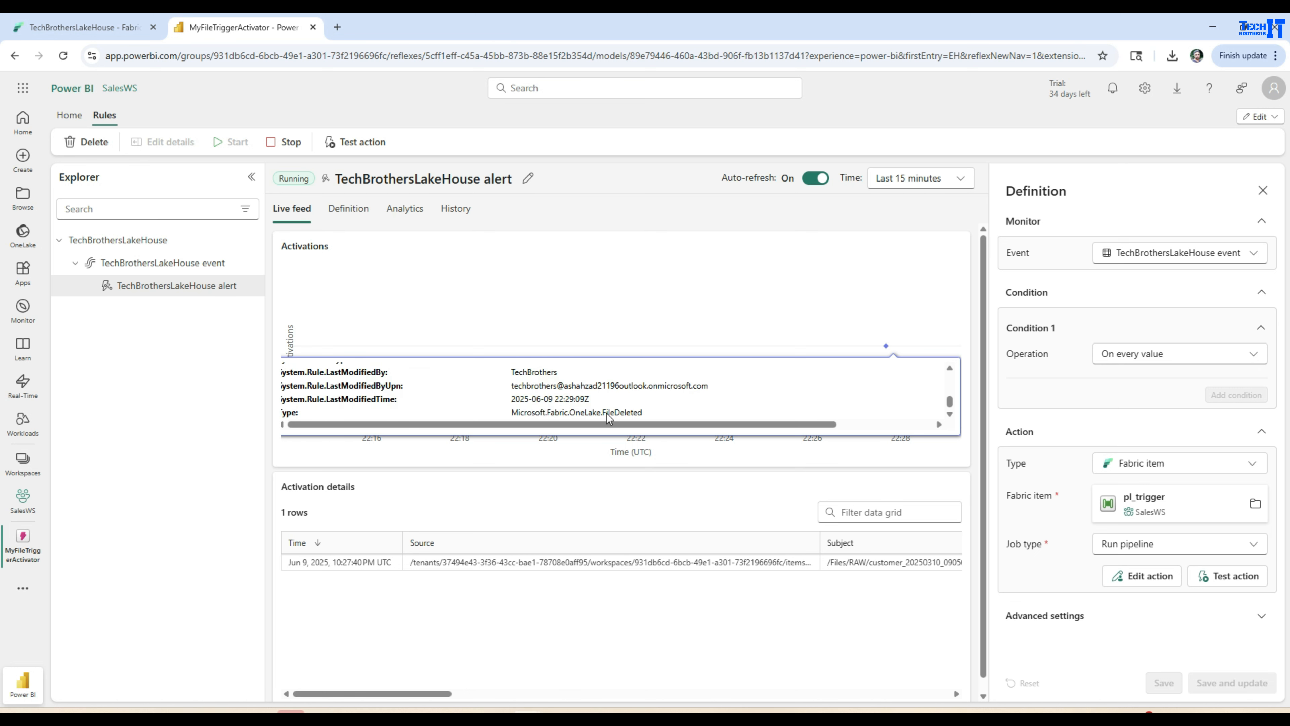
{"action": "scroll", "coordinate": [608, 416], "scroll_direction": "down", "scroll_amount": 1}
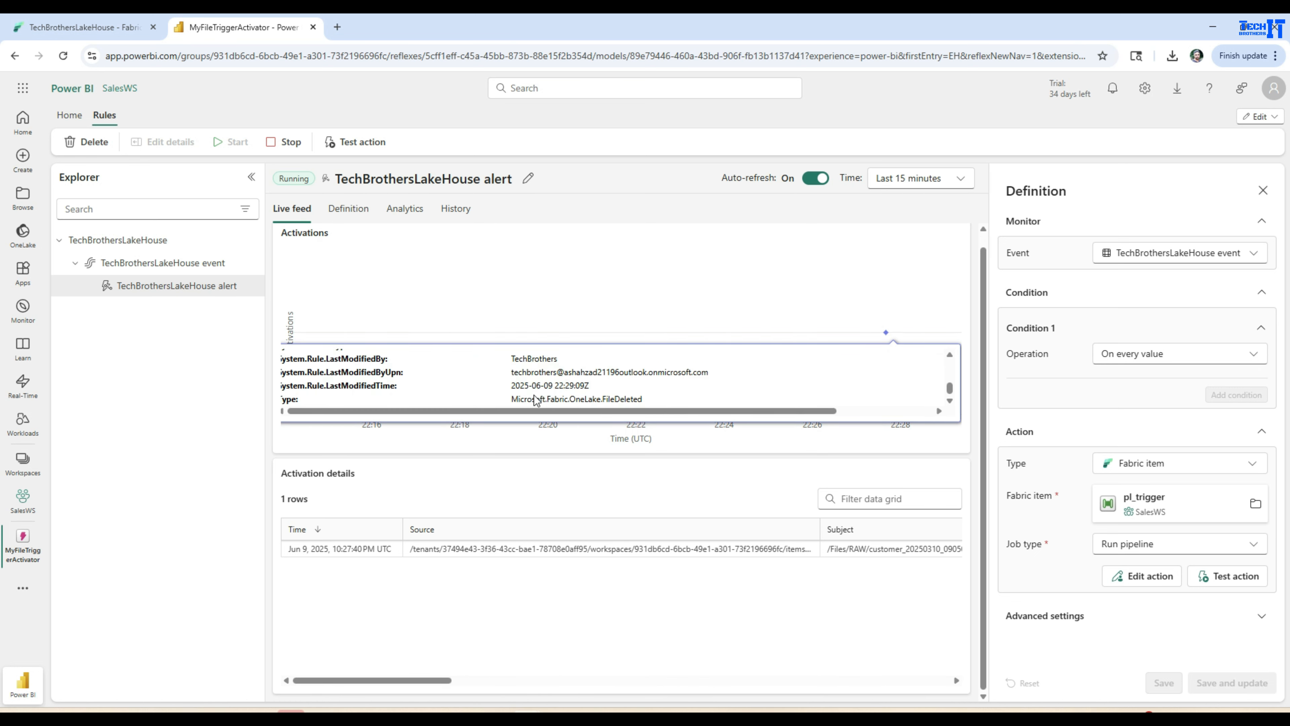
{"action": "left_click", "coordinate": [655, 549]}
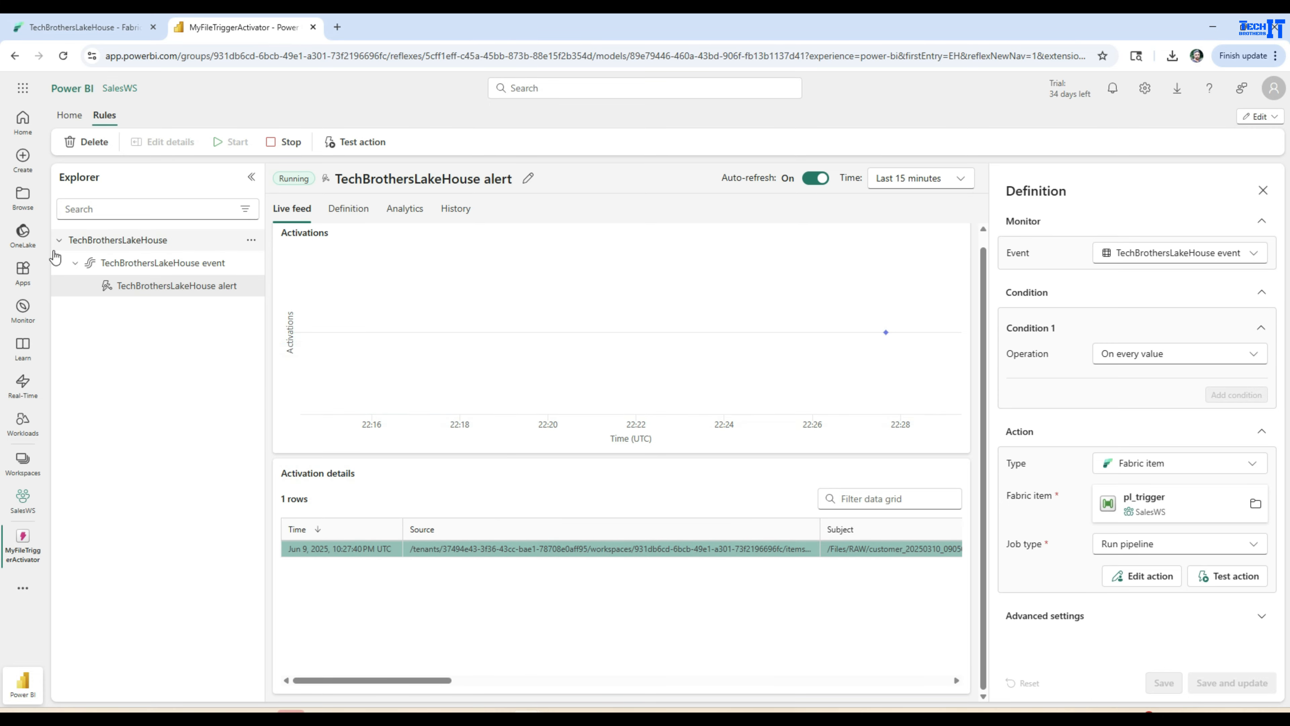
Step: Switch to Fabric and check the refreshed monitoring activity list for a pl_trigger run
{"action": "left_click", "coordinate": [40, 27]}
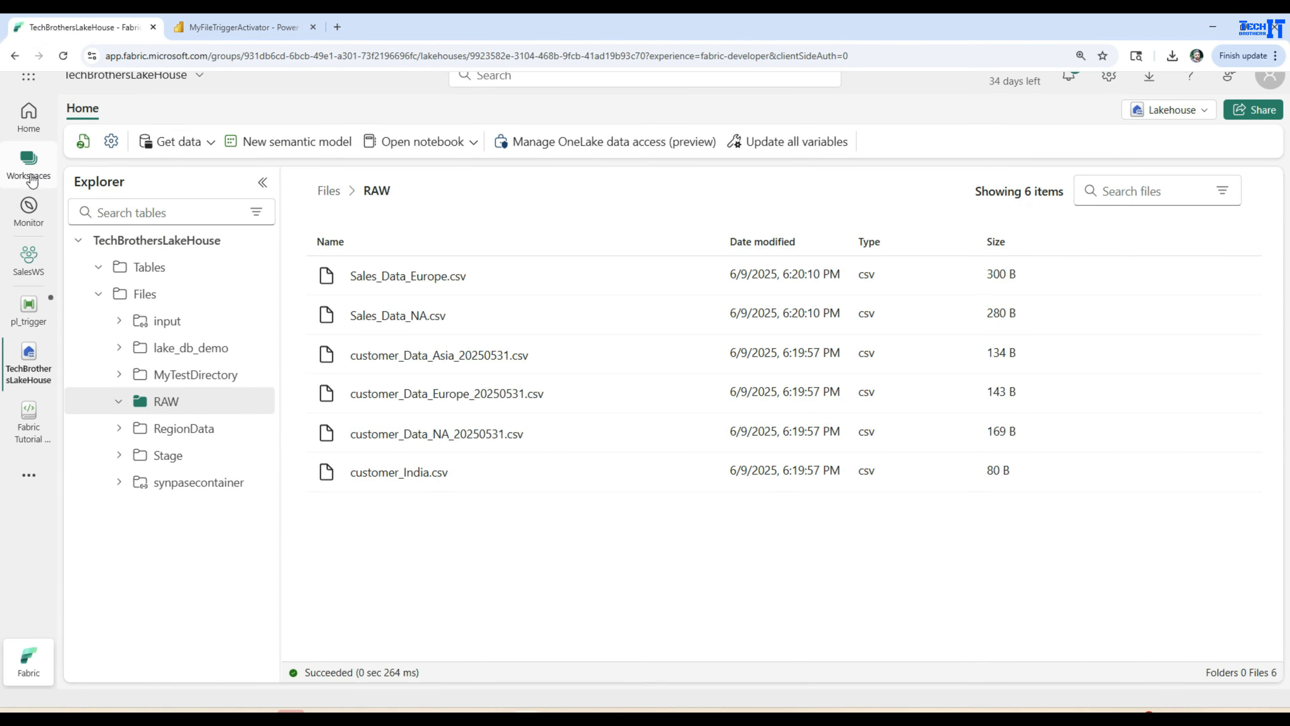
{"action": "left_click", "coordinate": [28, 213]}
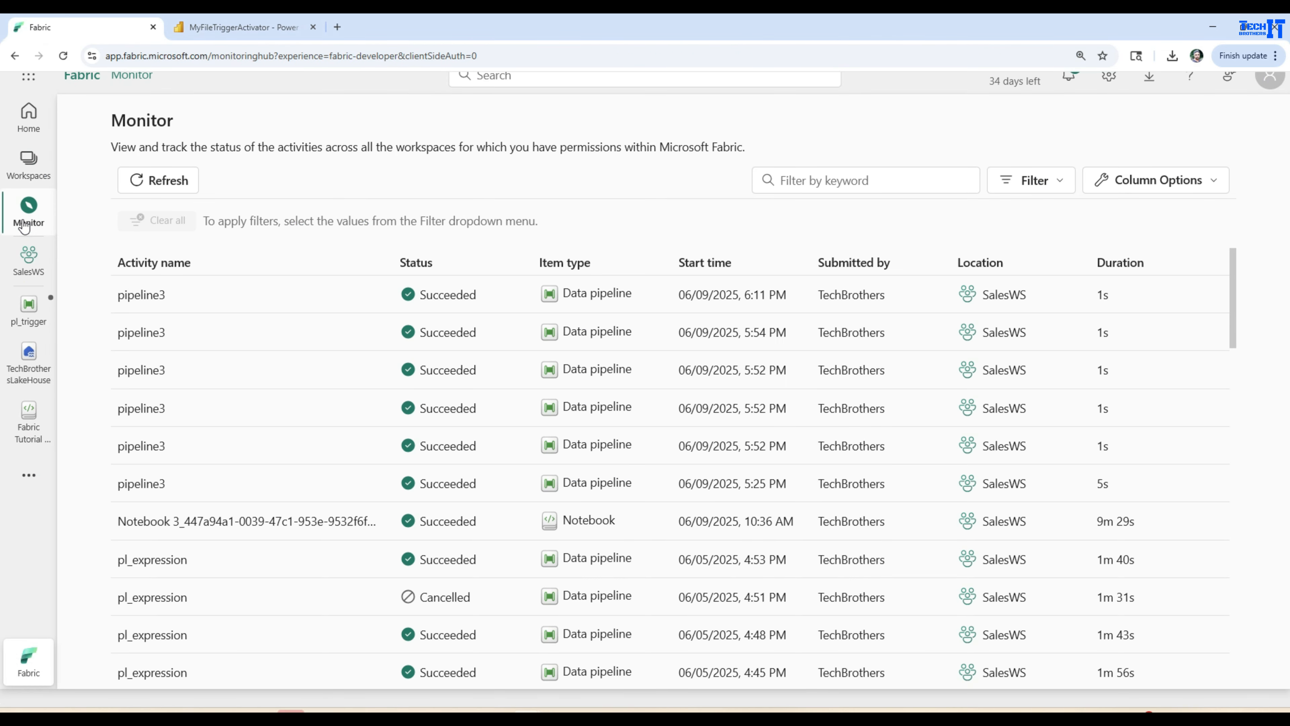
{"action": "left_click", "coordinate": [167, 182]}
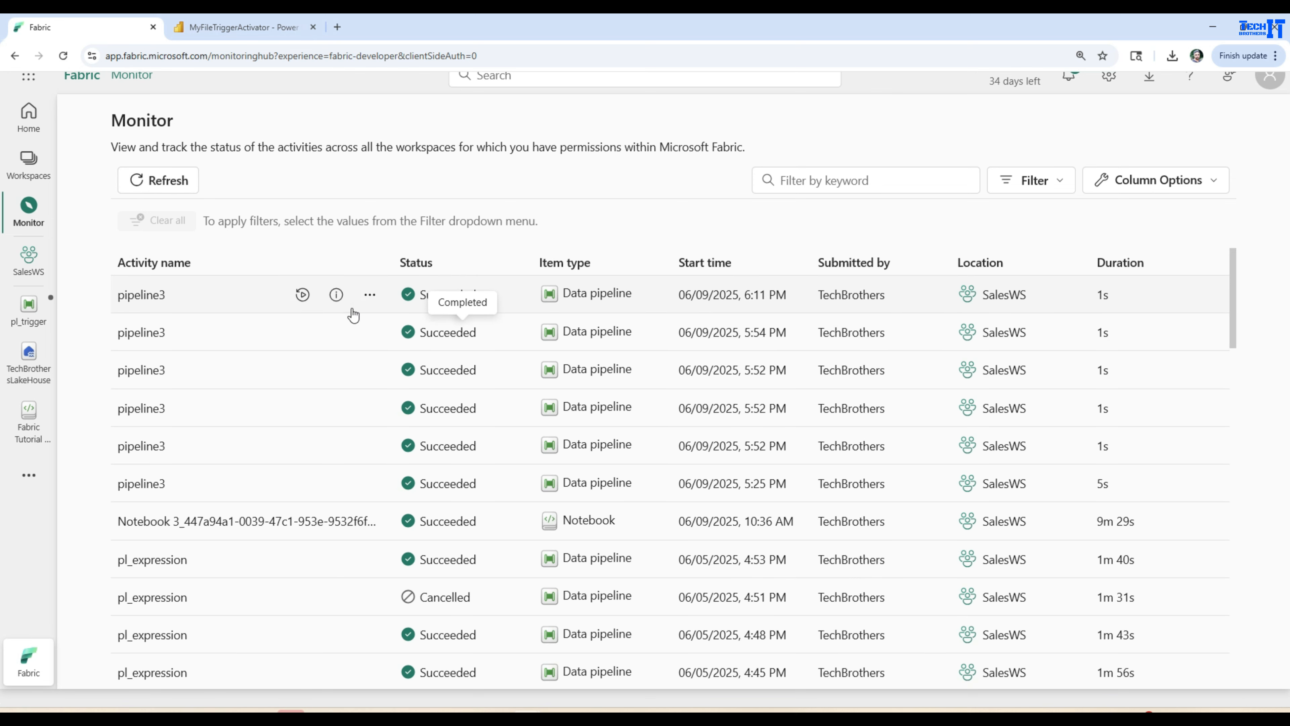
Step: Open the pl_trigger pipeline and save its pending changes
{"action": "left_click", "coordinate": [33, 327]}
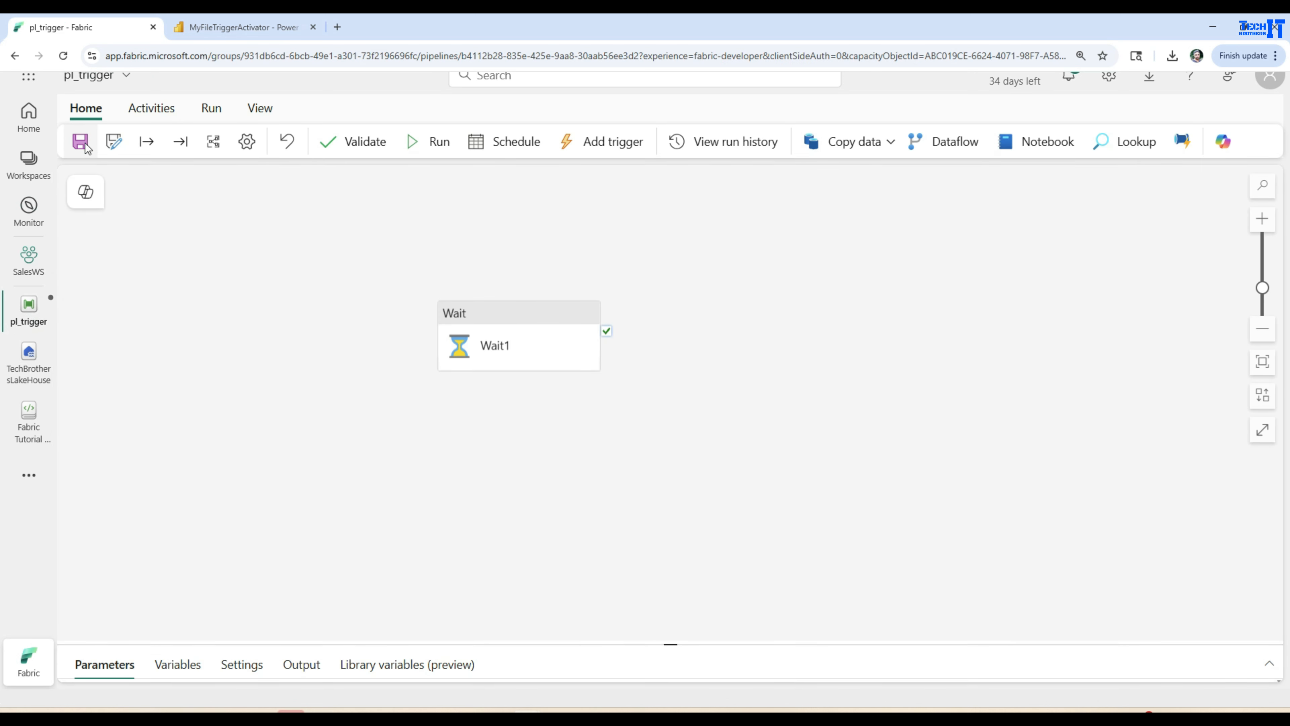
{"action": "left_click", "coordinate": [81, 143]}
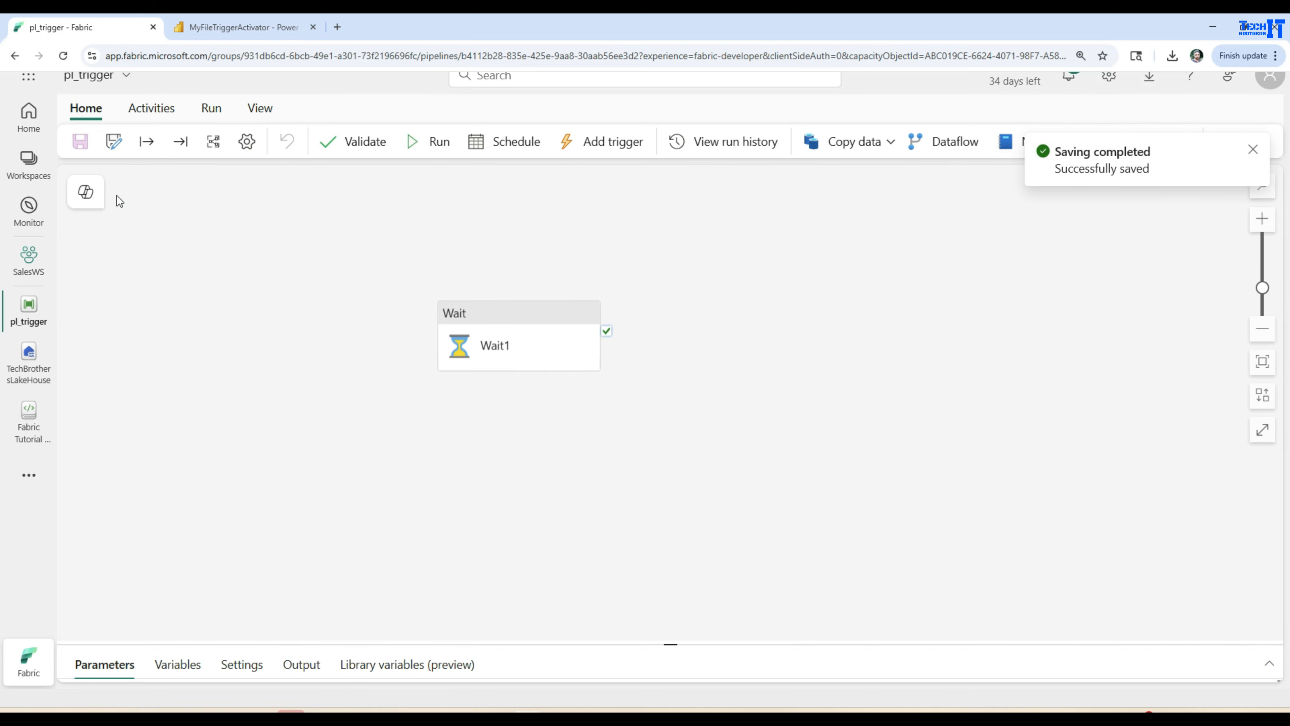
Step: Check the refreshed monitoring activity list for a new pl_trigger run
{"action": "left_click", "coordinate": [29, 209]}
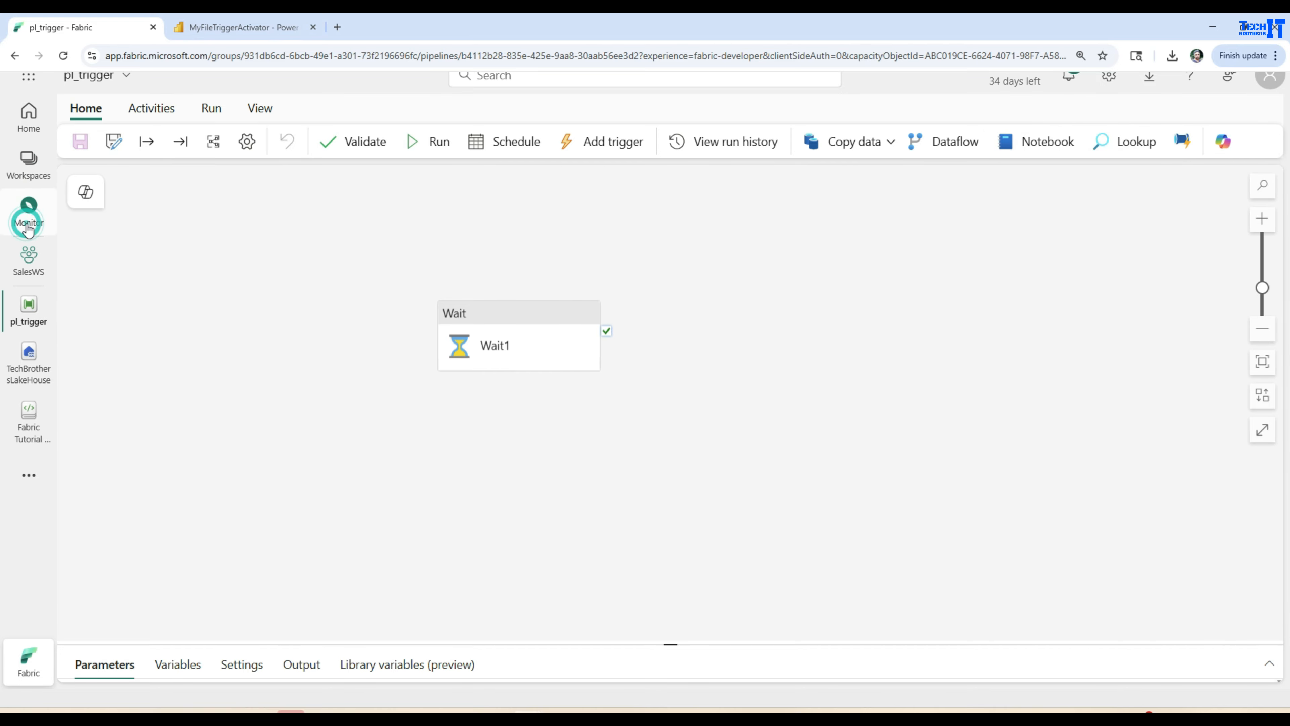
{"action": "left_click", "coordinate": [190, 184]}
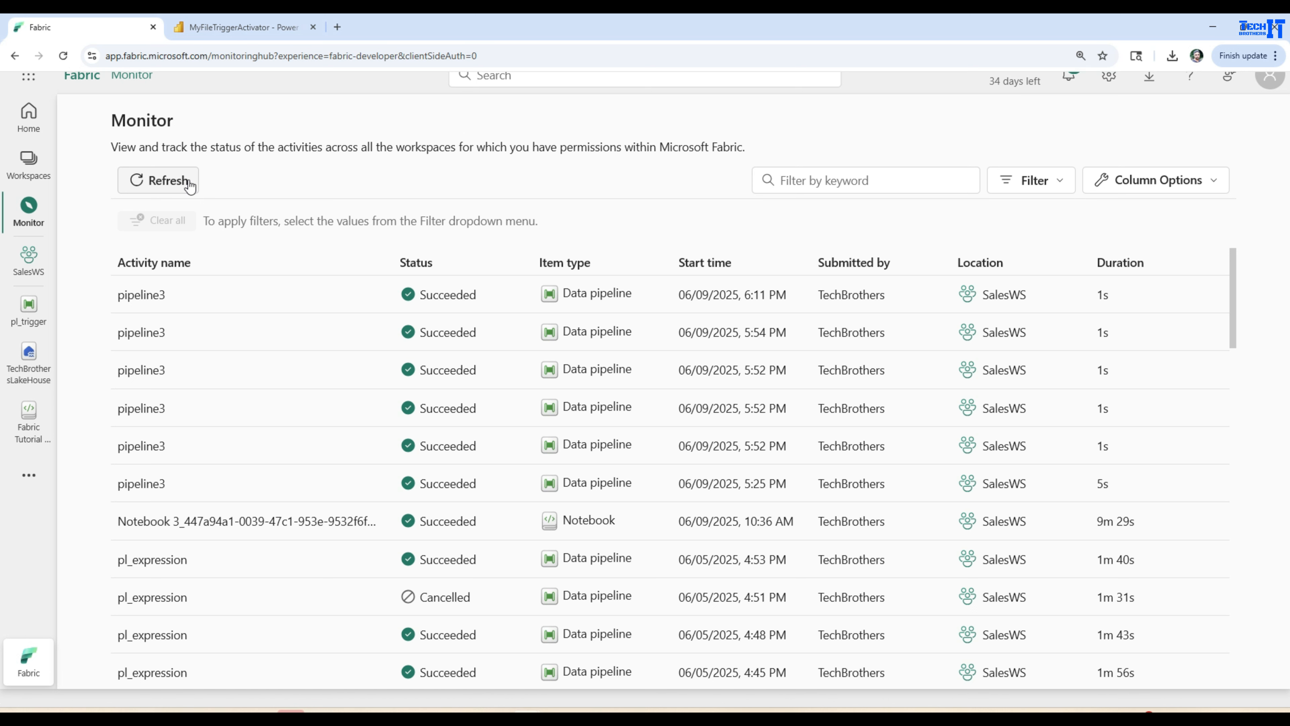
{"action": "left_click", "coordinate": [182, 182]}
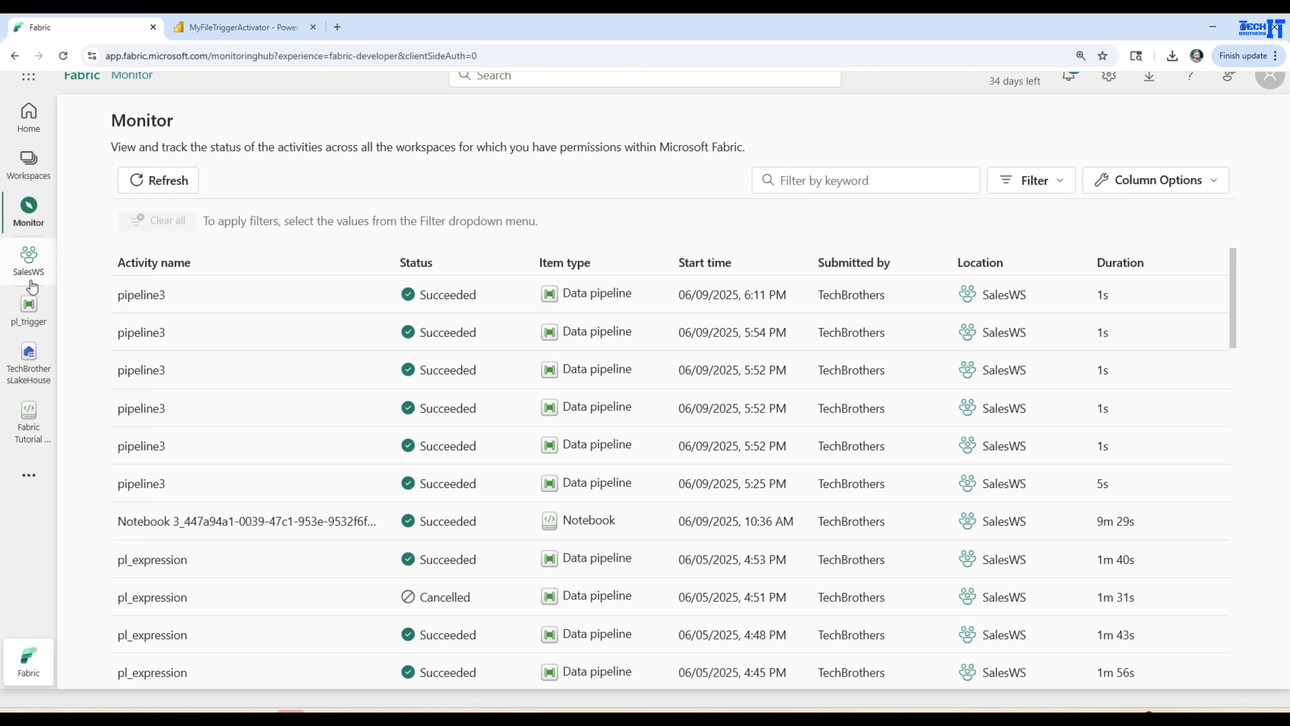
Step: Delete customer_Data_Europe_20250531.csv from the RAW folder of TechBrothersLakeHouse
{"action": "left_click", "coordinate": [39, 374]}
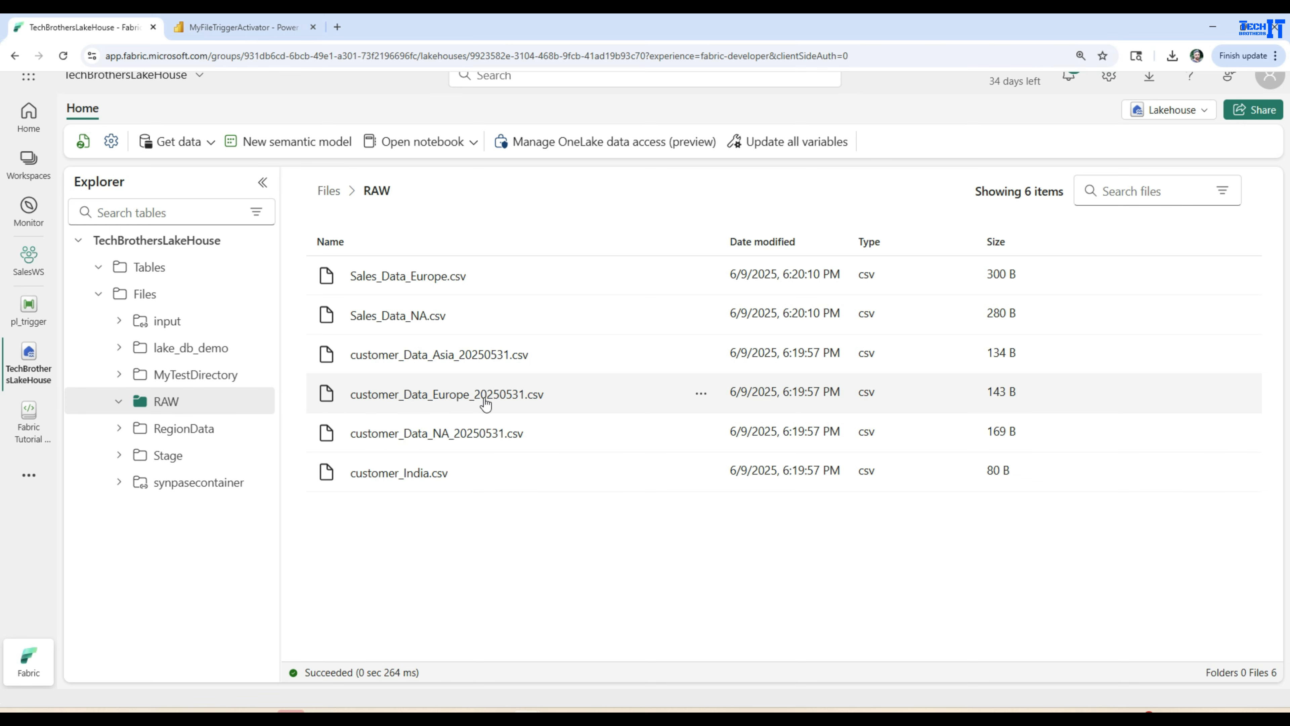
{"action": "left_click", "coordinate": [701, 395]}
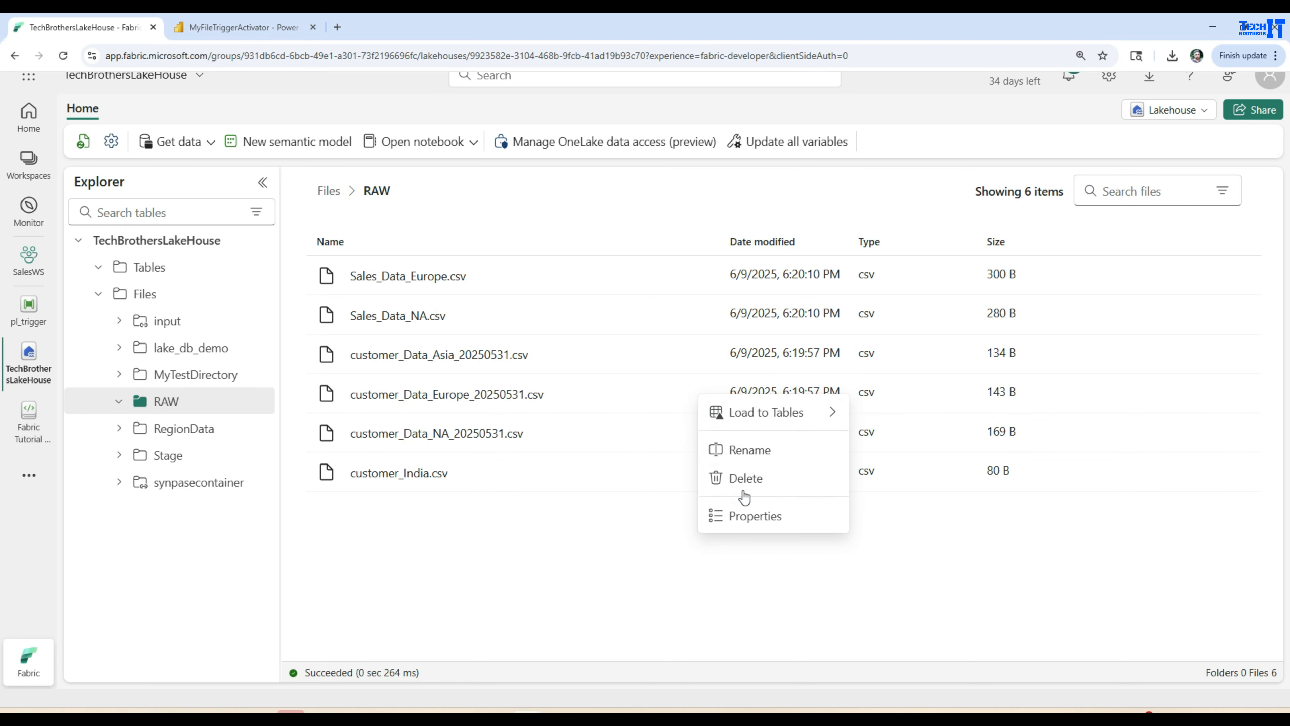
{"action": "left_click", "coordinate": [742, 473]}
{"action": "left_click", "coordinate": [669, 463]}
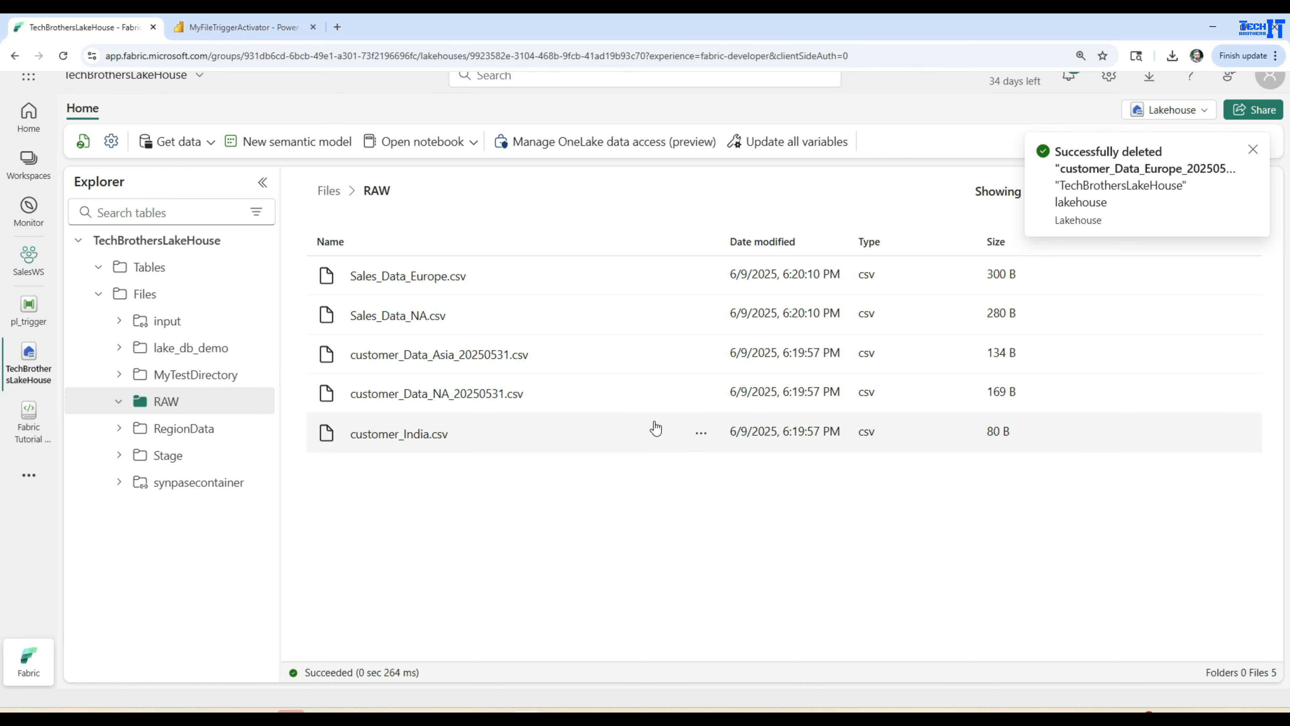
Step: Switch to MyFileTriggerActivator in Power BI and examine the TechBrothersLakeHouse event's live feed and analytics for the file deletion
{"action": "left_click", "coordinate": [212, 28]}
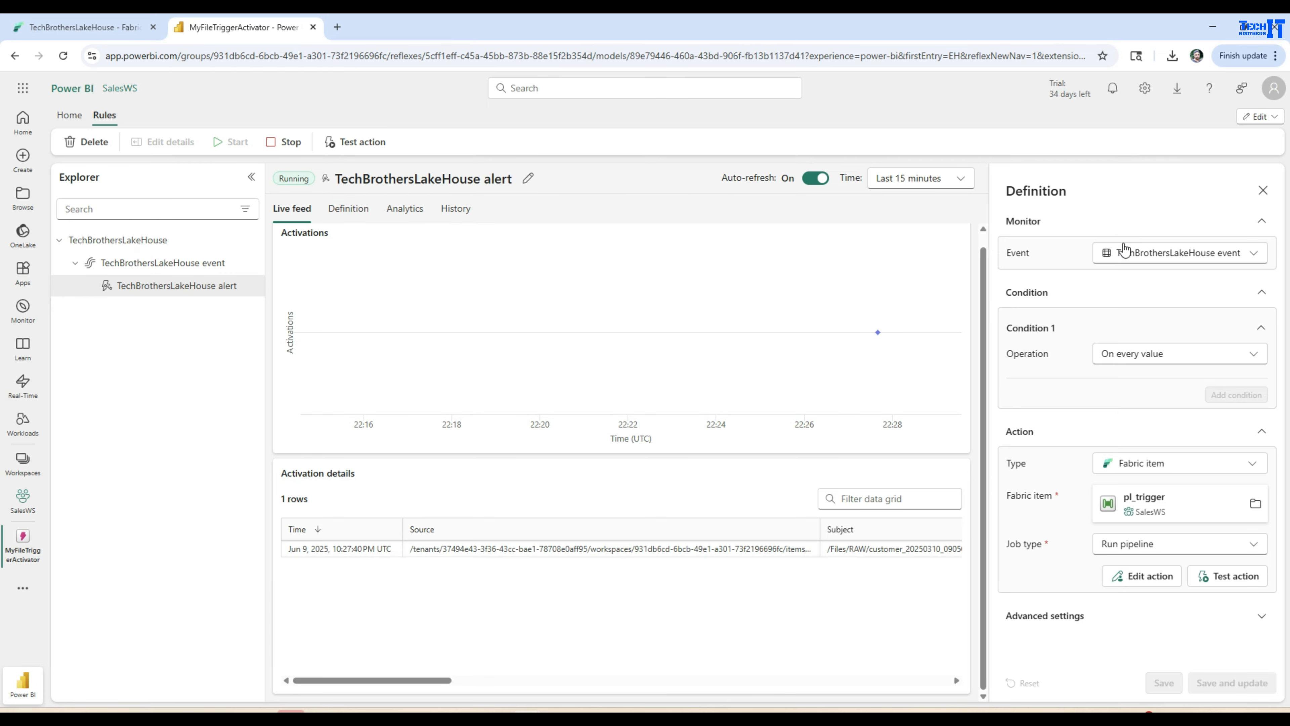
{"action": "left_click", "coordinate": [180, 268]}
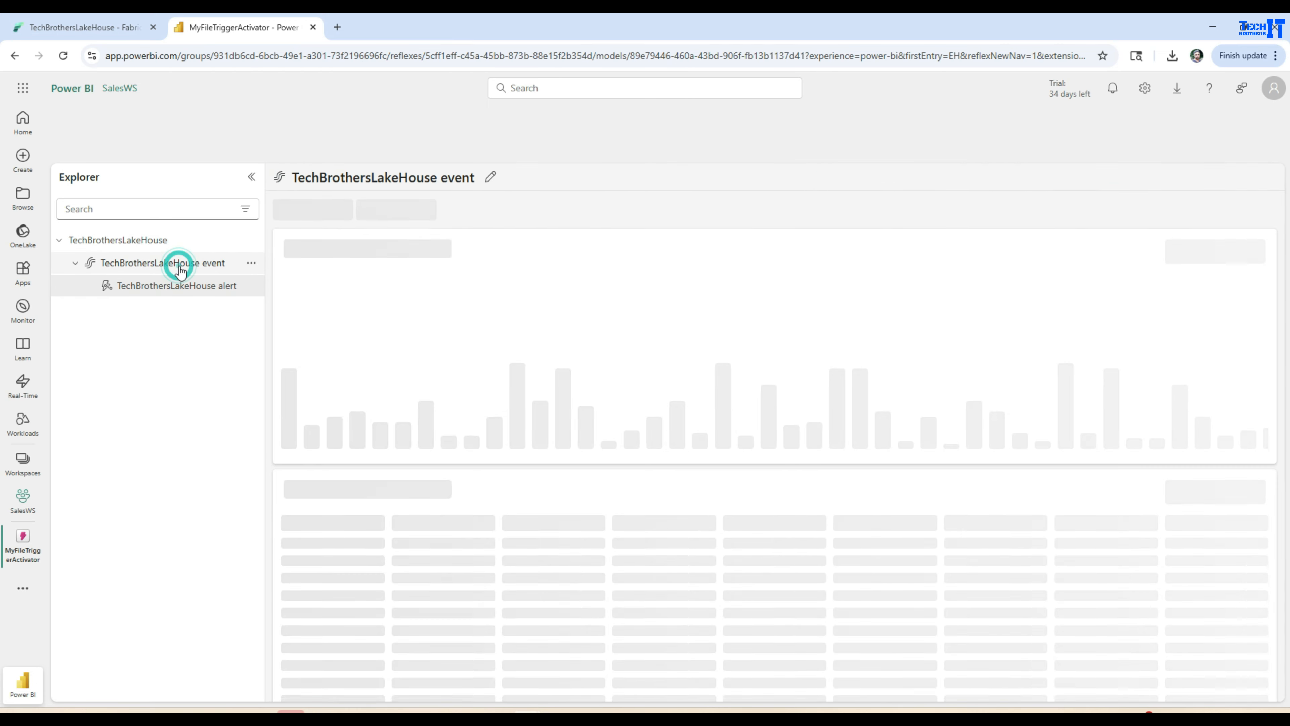
{"action": "mouse_move", "coordinate": [1239, 353]}
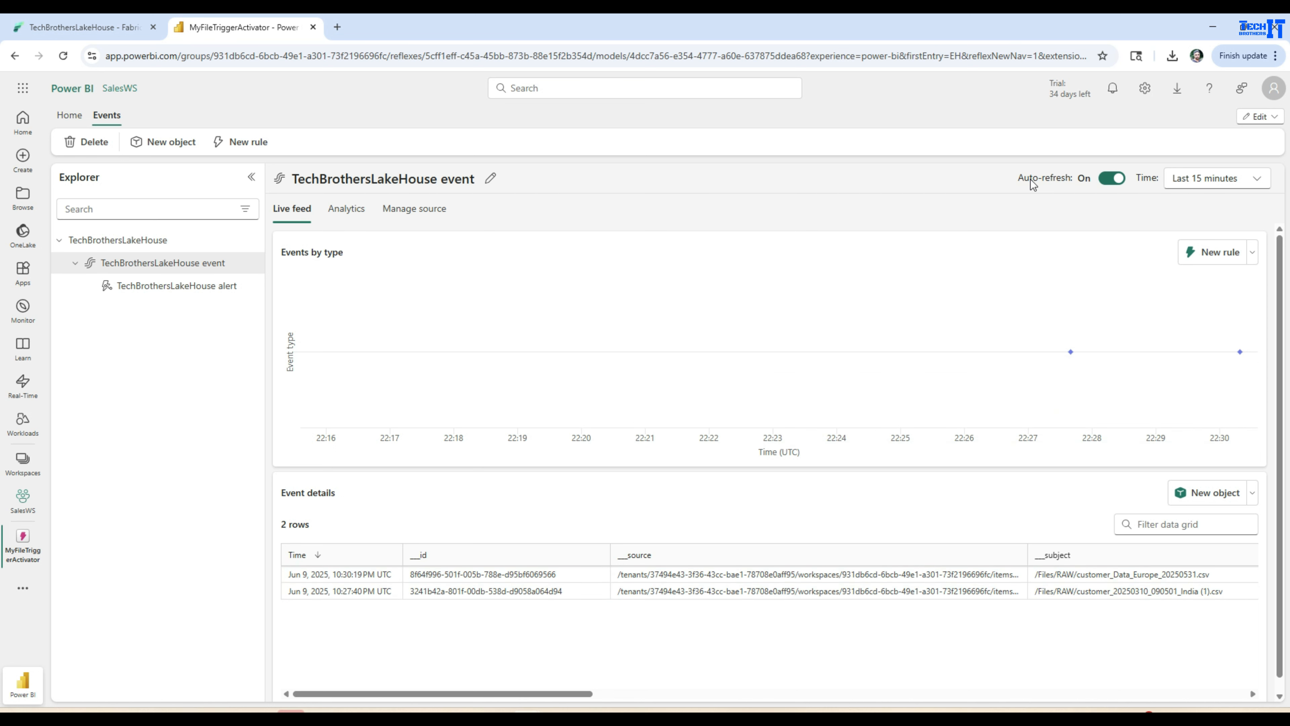
{"action": "left_click", "coordinate": [352, 213]}
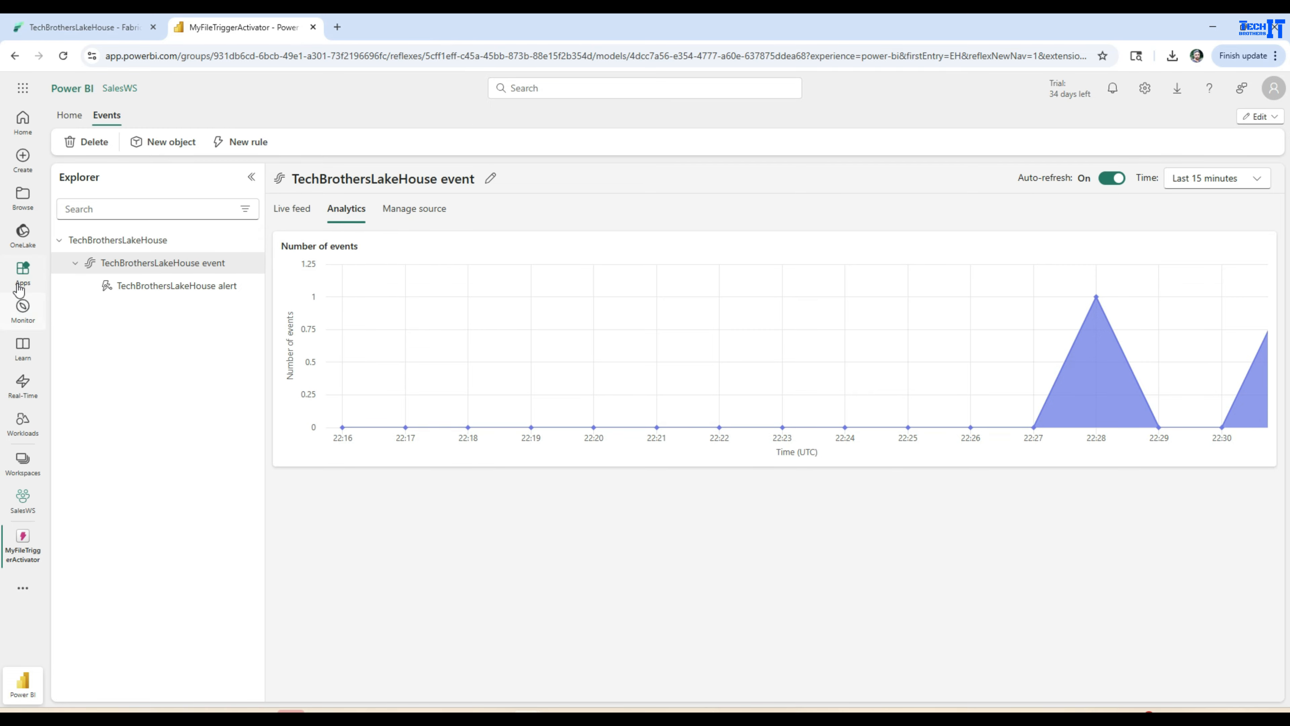
Step: Return to Fabric and refresh the monitoring activity list to look for a pl_trigger run
{"action": "left_click", "coordinate": [55, 28]}
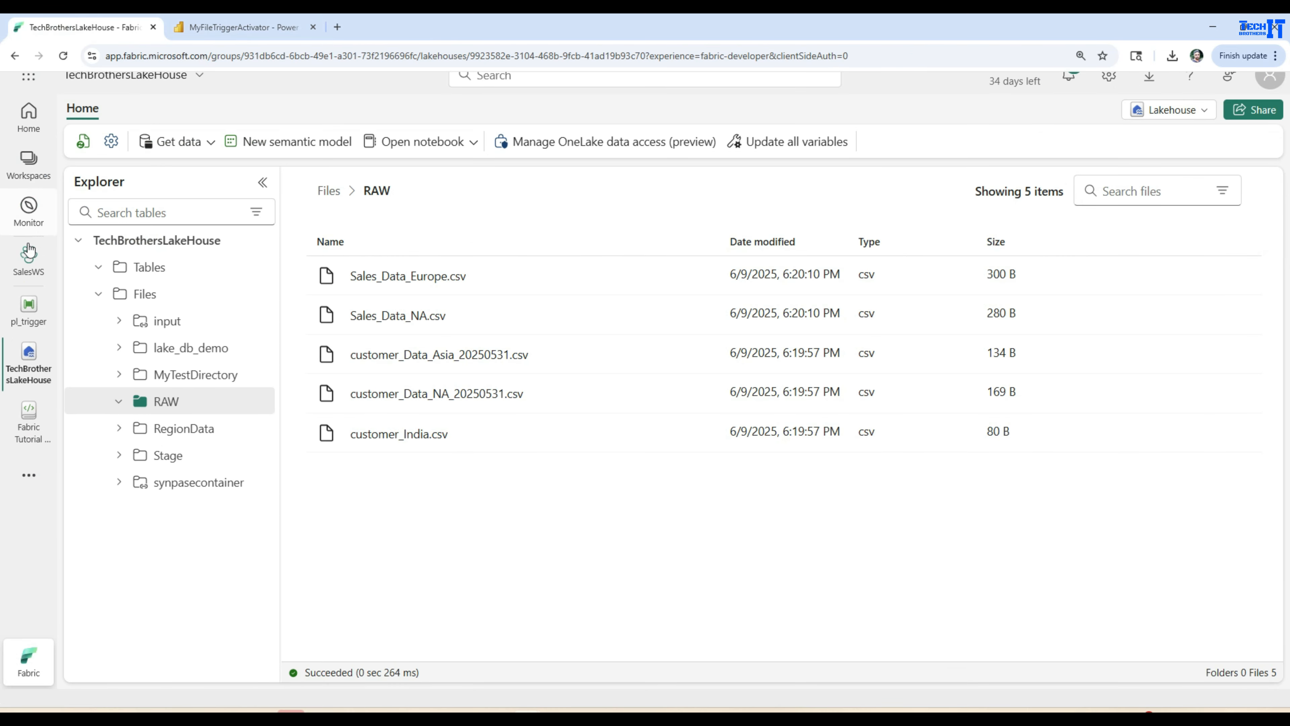
{"action": "left_click", "coordinate": [35, 227]}
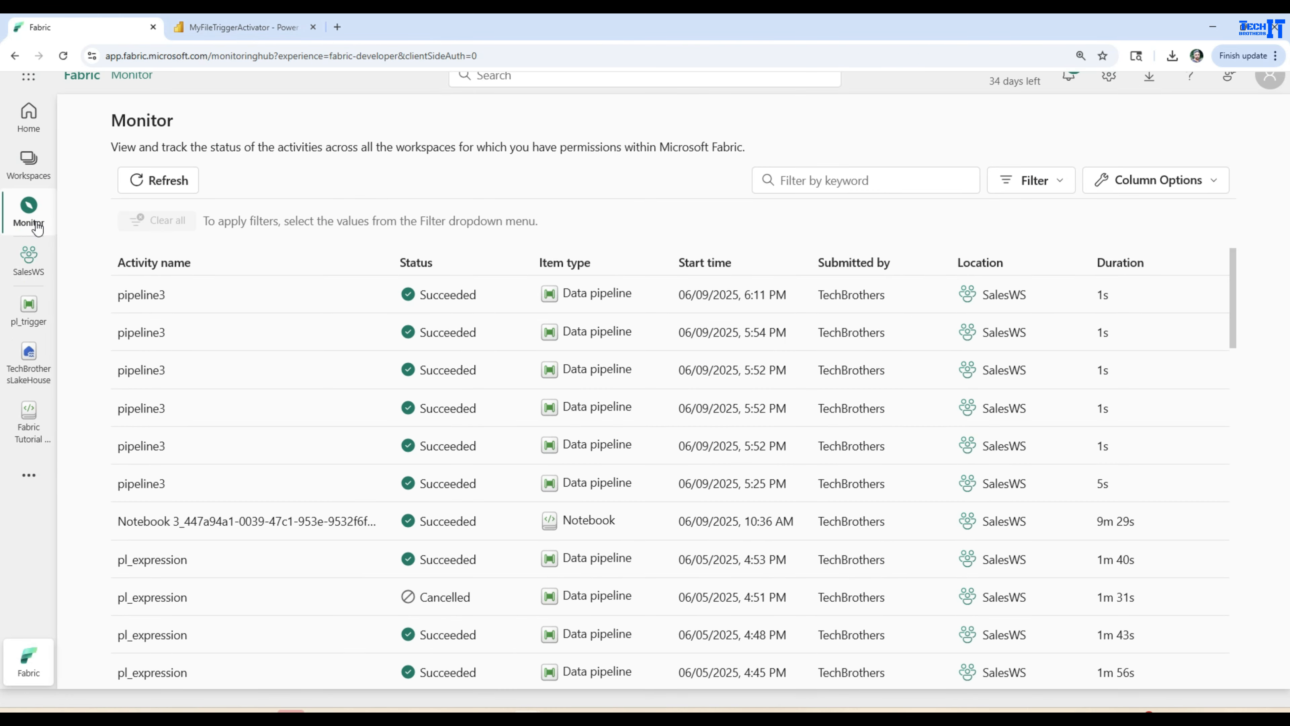
{"action": "left_click", "coordinate": [148, 192]}
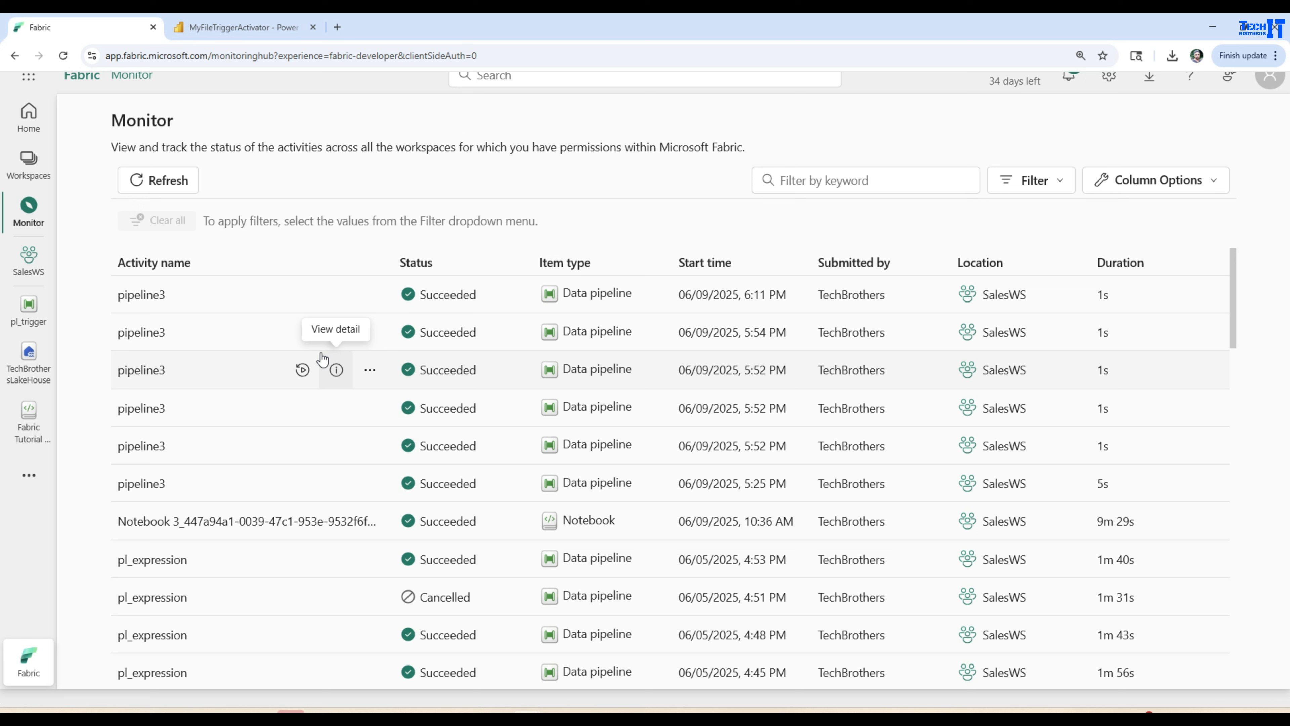
{"action": "left_click", "coordinate": [165, 182]}
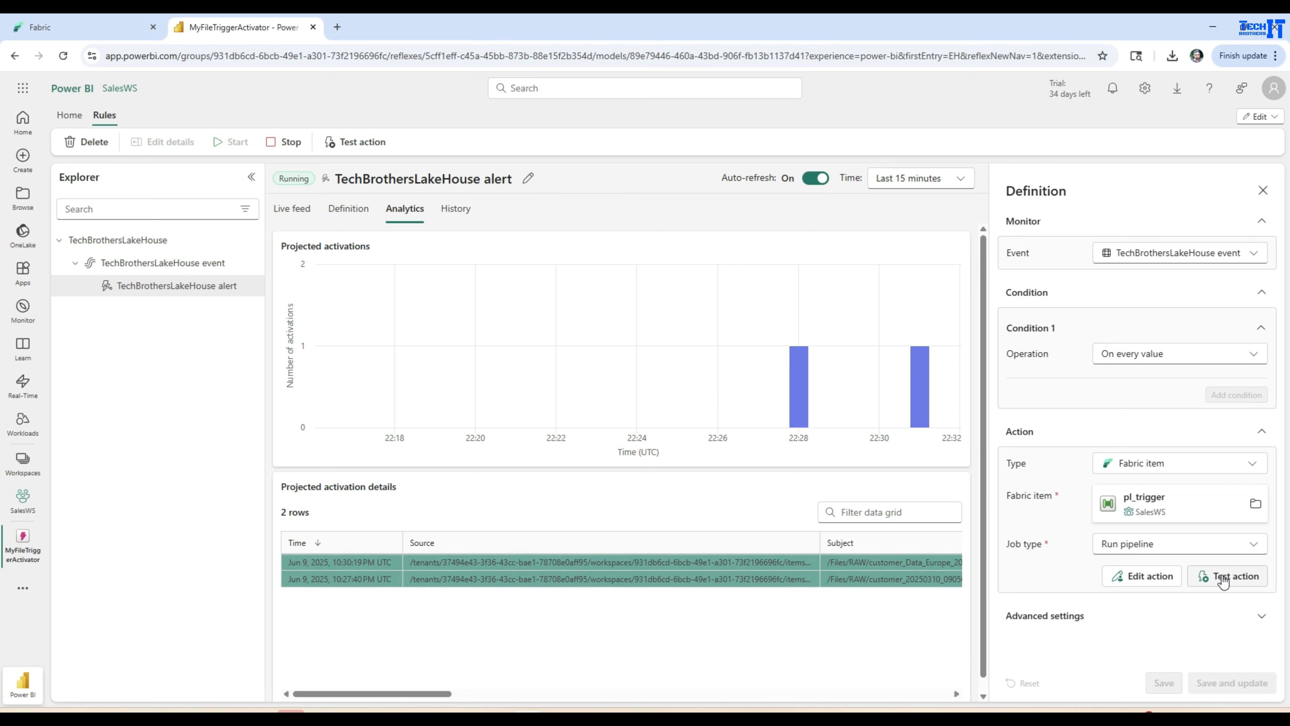
Step: Switch back to Fabric's monitoring list, refresh it until the pl_trigger run finishes, and check the run's start time
{"action": "left_click", "coordinate": [60, 27]}
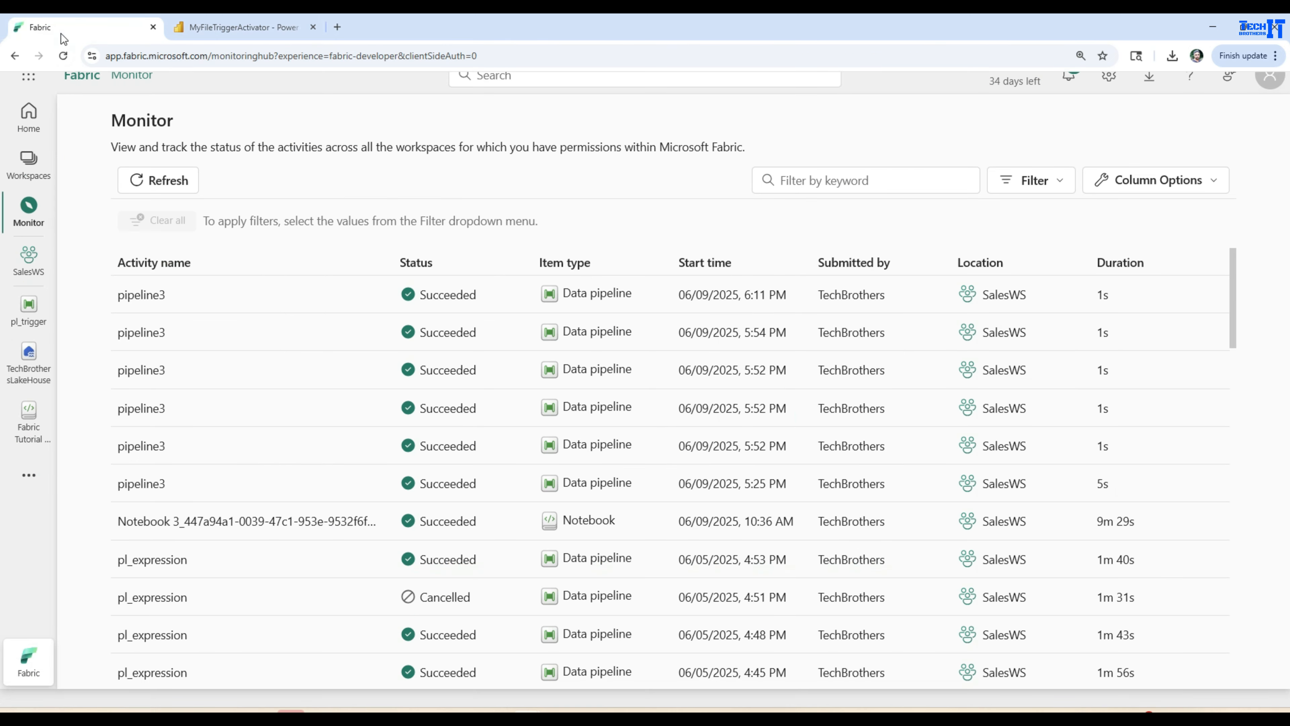
{"action": "left_click", "coordinate": [138, 180]}
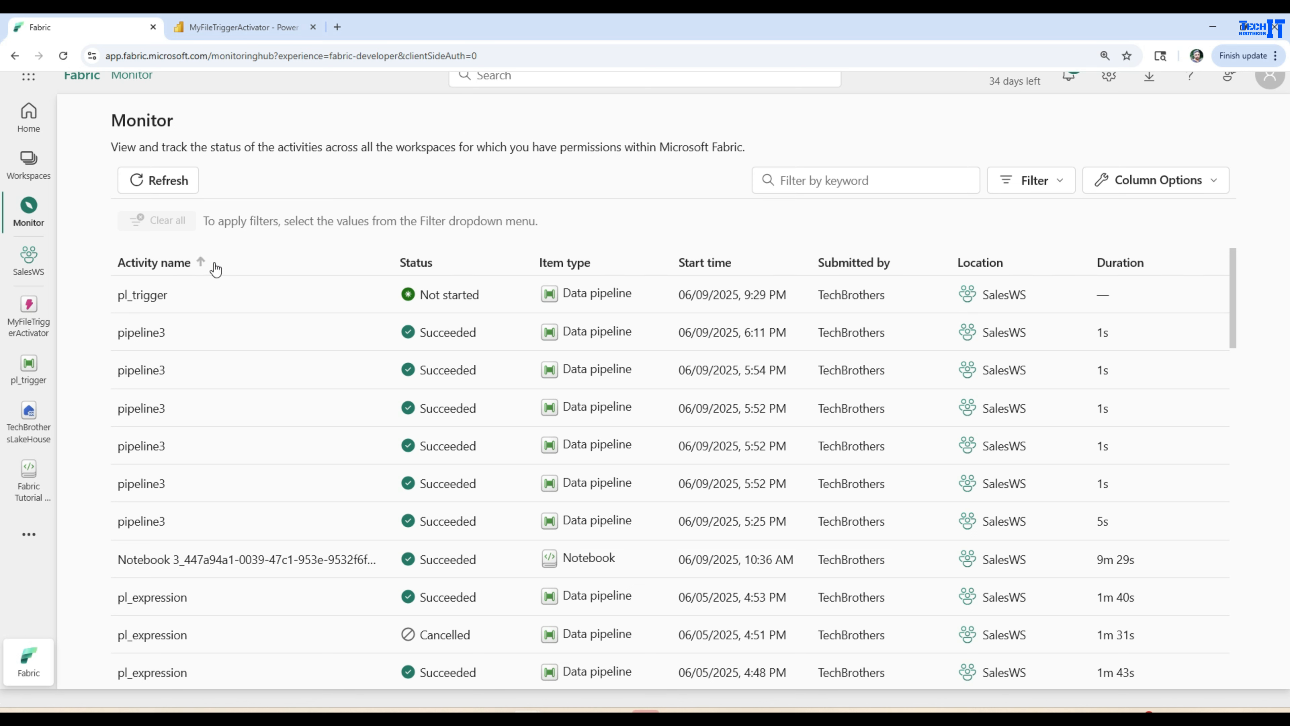
{"action": "left_click", "coordinate": [157, 183]}
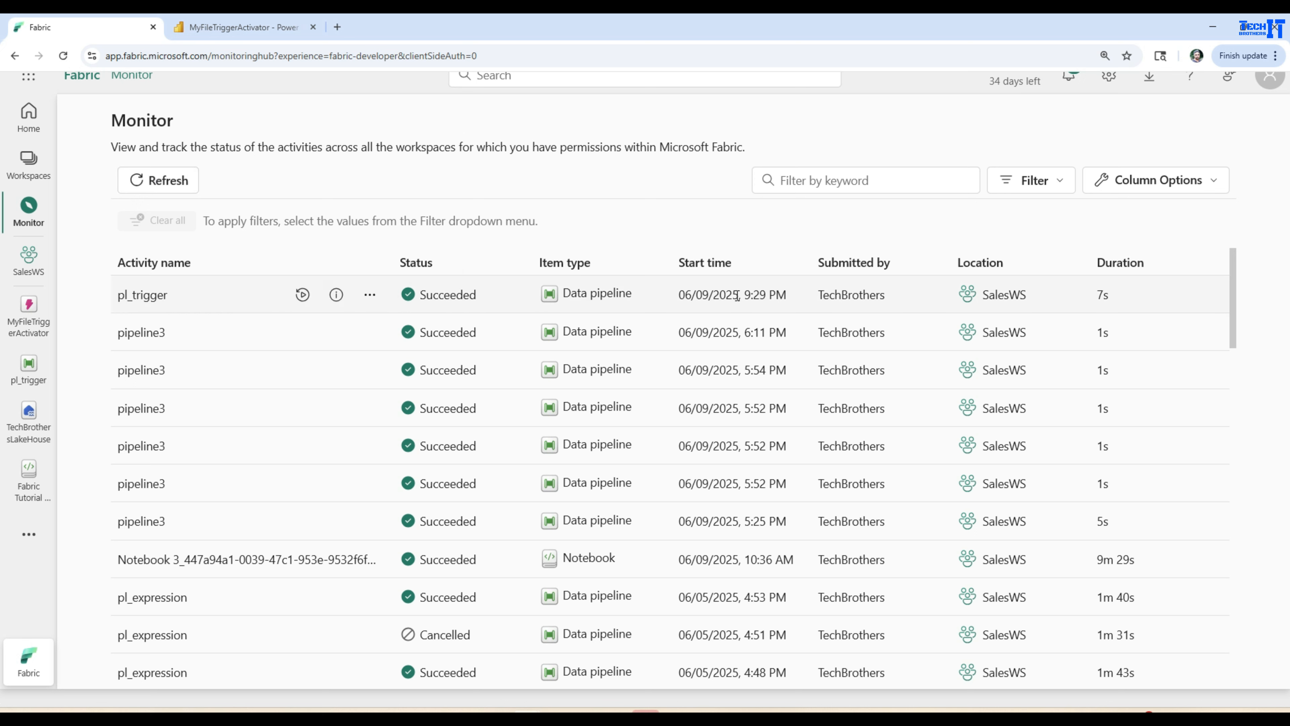
{"action": "left_click_drag", "start_coordinate": [680, 295], "coordinate": [821, 294]}
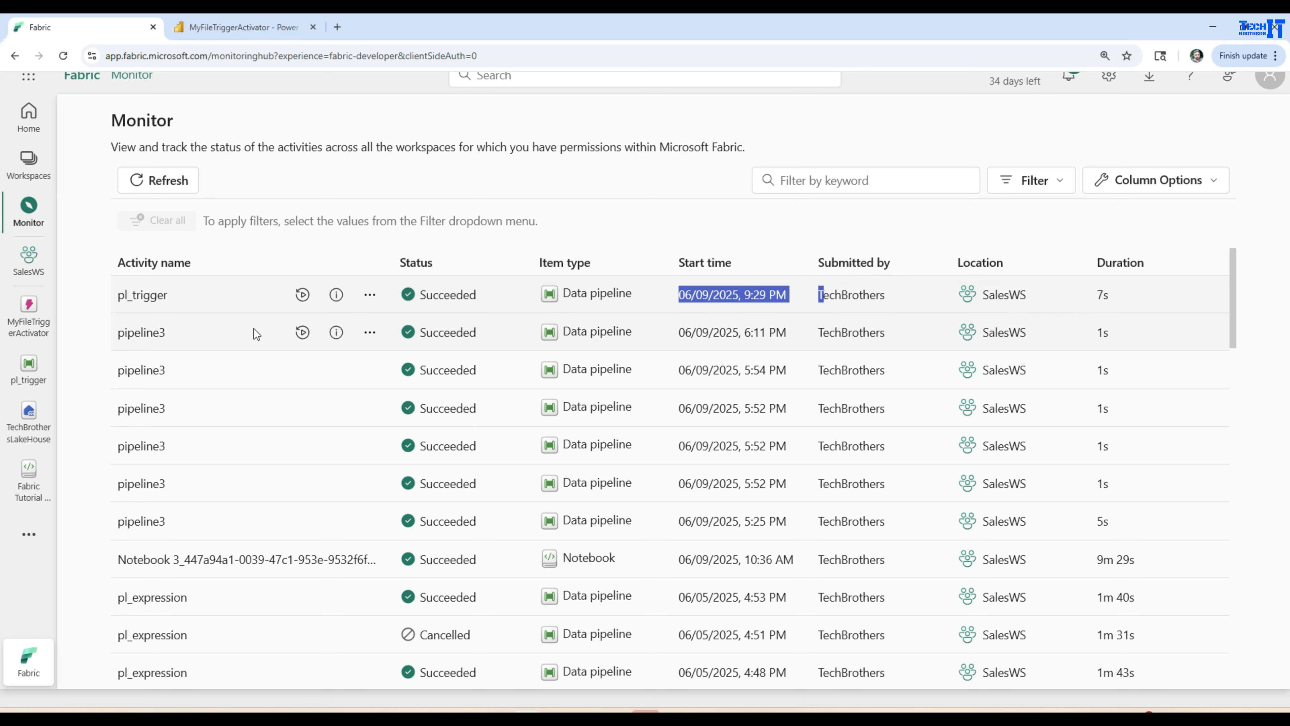
Step: Delete customer_Data_NA_20250531.csv from the lakehouse RAW folder
{"action": "left_click", "coordinate": [29, 417]}
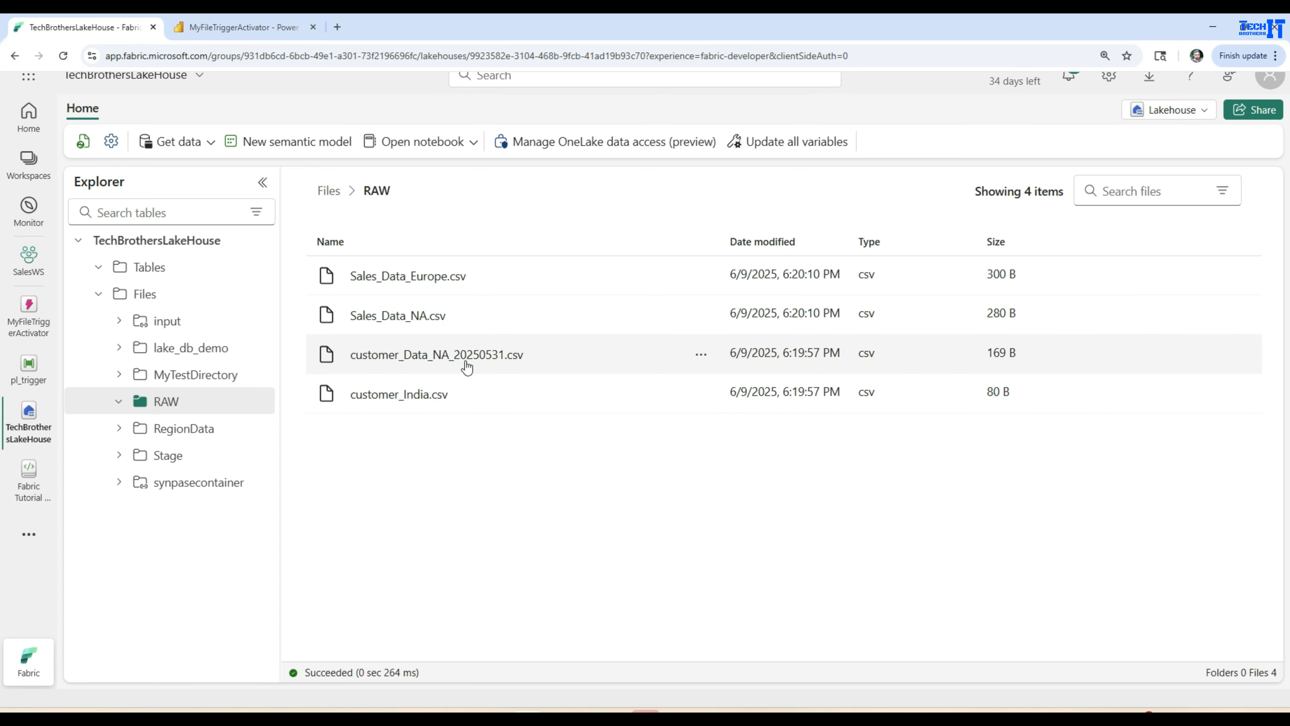
{"action": "left_click", "coordinate": [699, 355]}
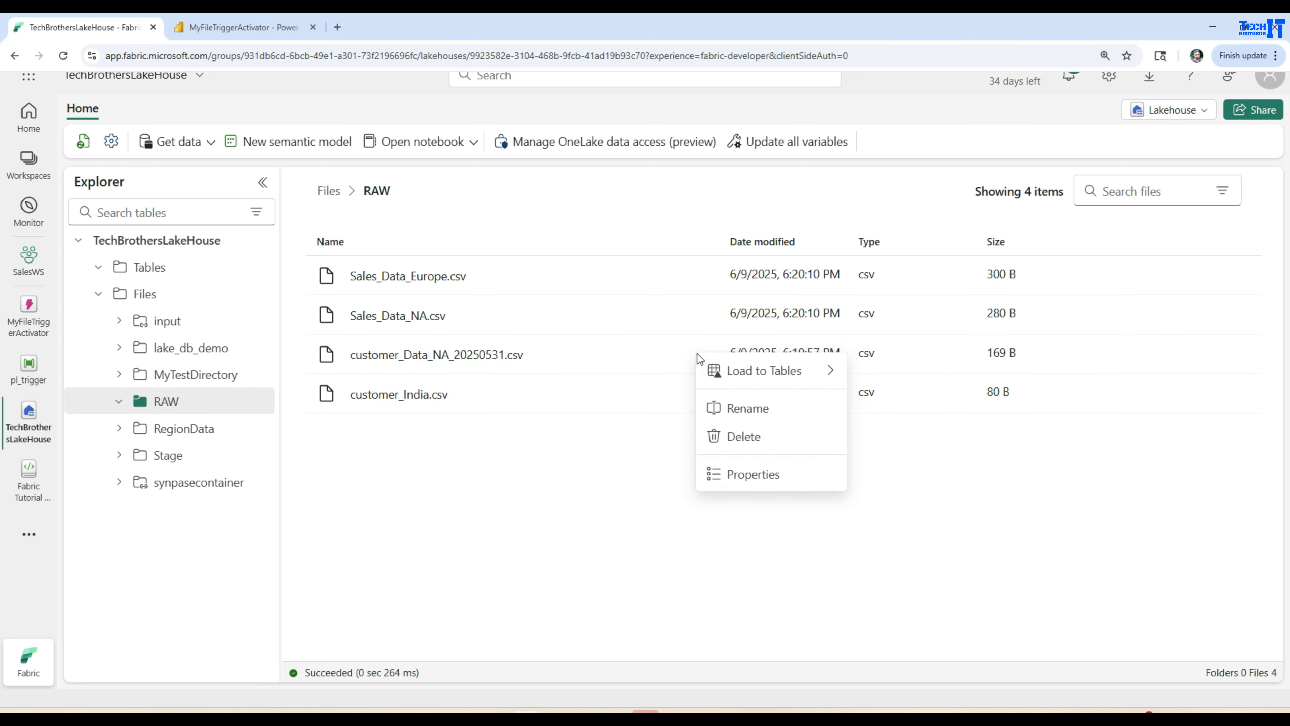
{"action": "left_click", "coordinate": [742, 436]}
{"action": "left_click", "coordinate": [668, 462]}
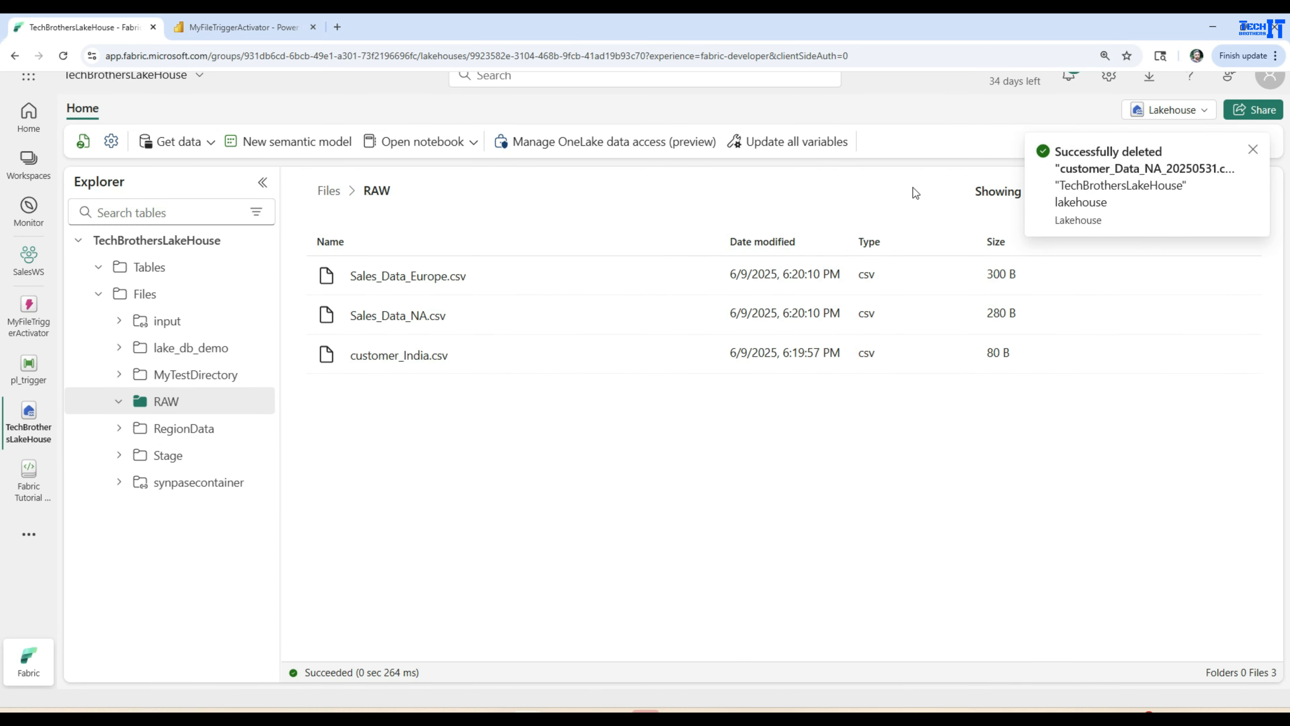
Step: Show MyFileTriggerActivator's event analytics for the last 30 minutes and review the event source's type and customer filter
{"action": "left_click", "coordinate": [28, 328]}
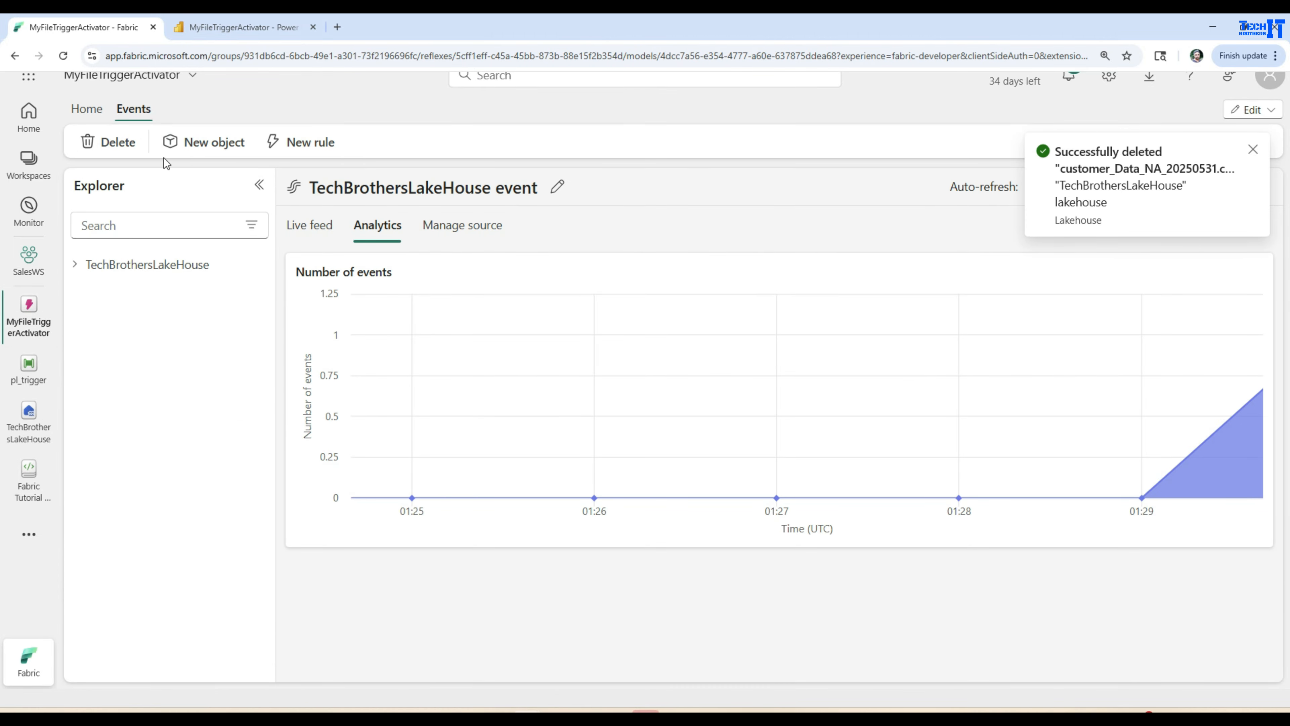
{"action": "left_click", "coordinate": [1173, 185]}
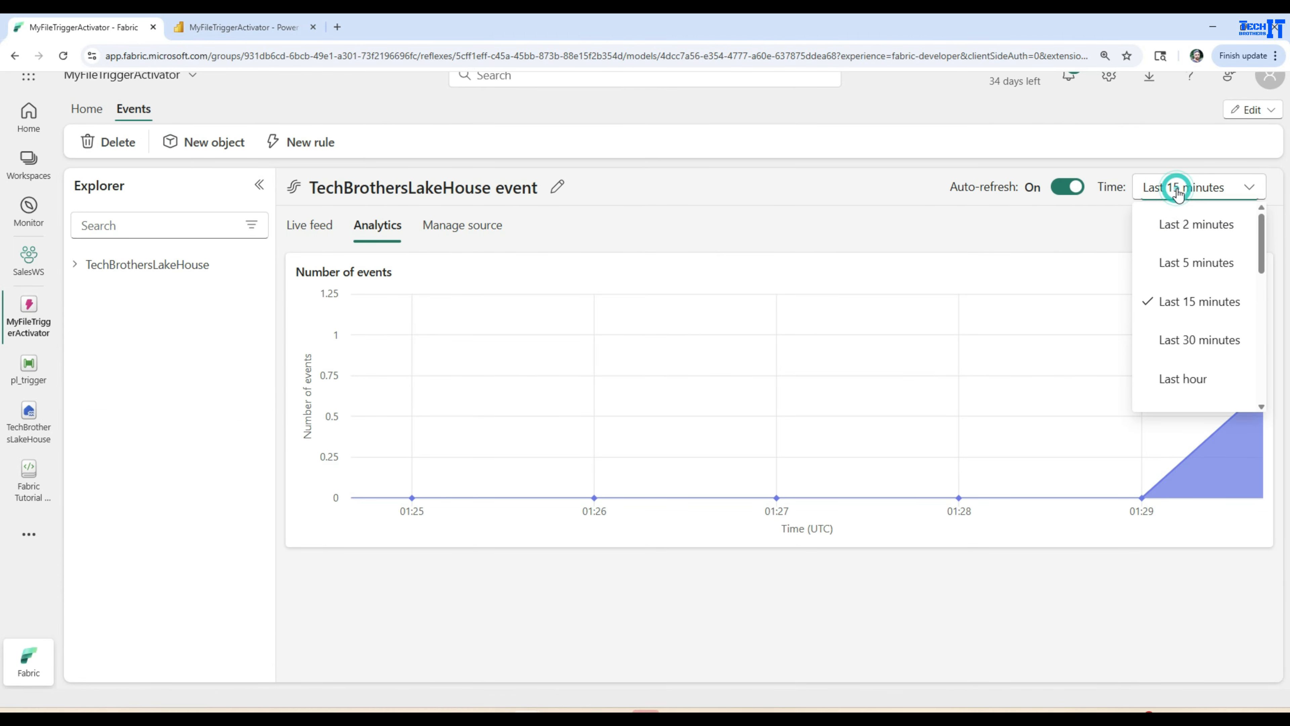
{"action": "left_click", "coordinate": [1172, 337]}
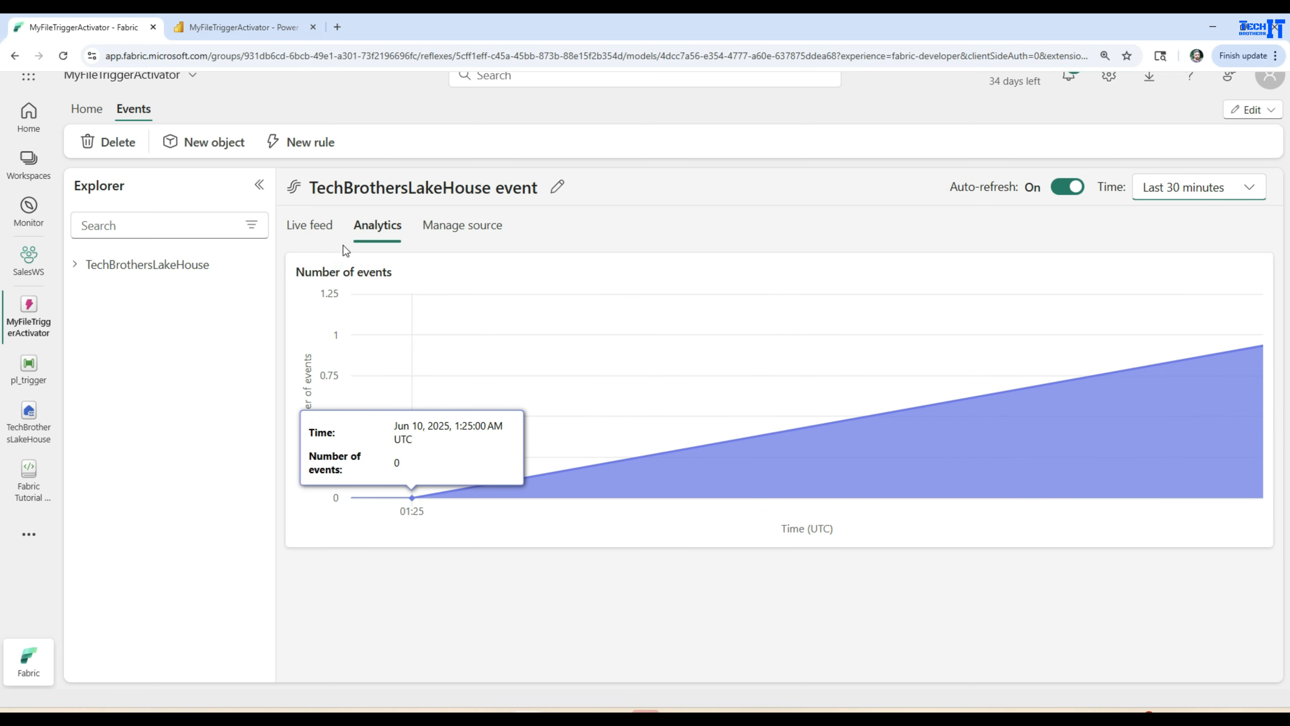
{"action": "left_click", "coordinate": [473, 229]}
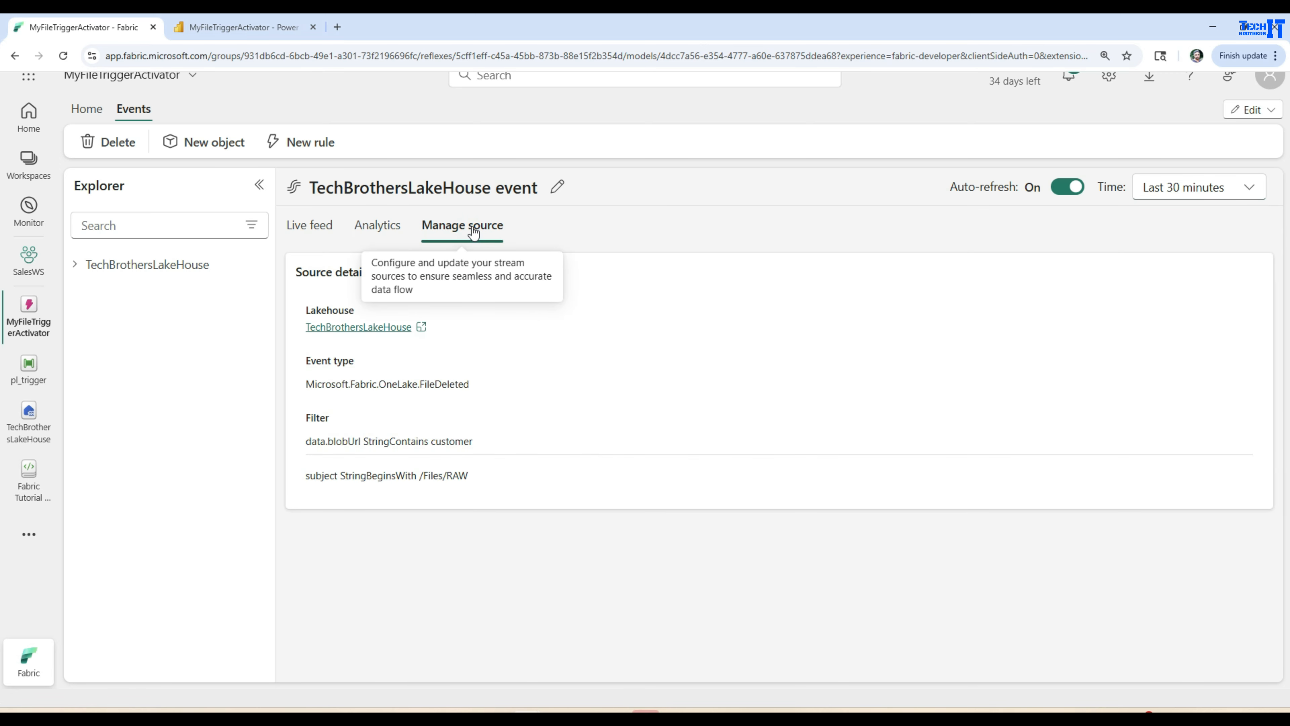
{"action": "double_click", "coordinate": [446, 441]}
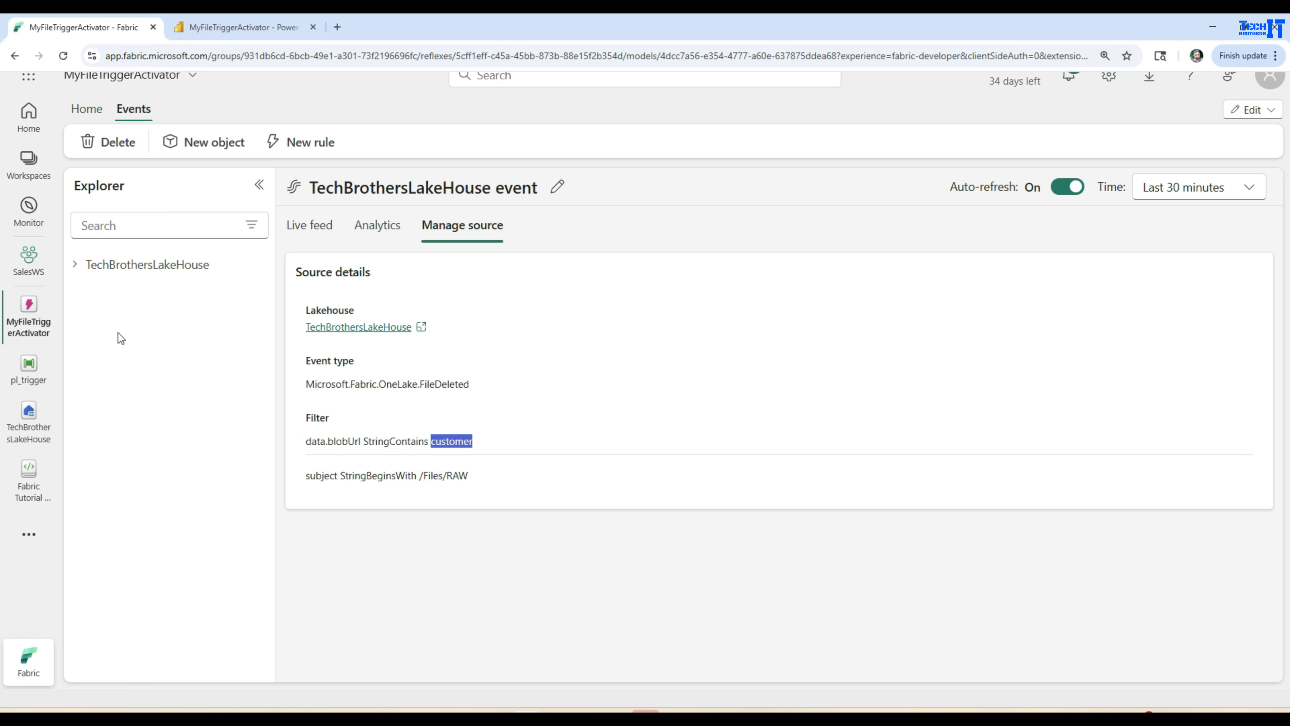
Step: Open the monitoring activity list and refresh it to check the pl_trigger run started by the latest deletion
{"action": "left_click", "coordinate": [32, 376]}
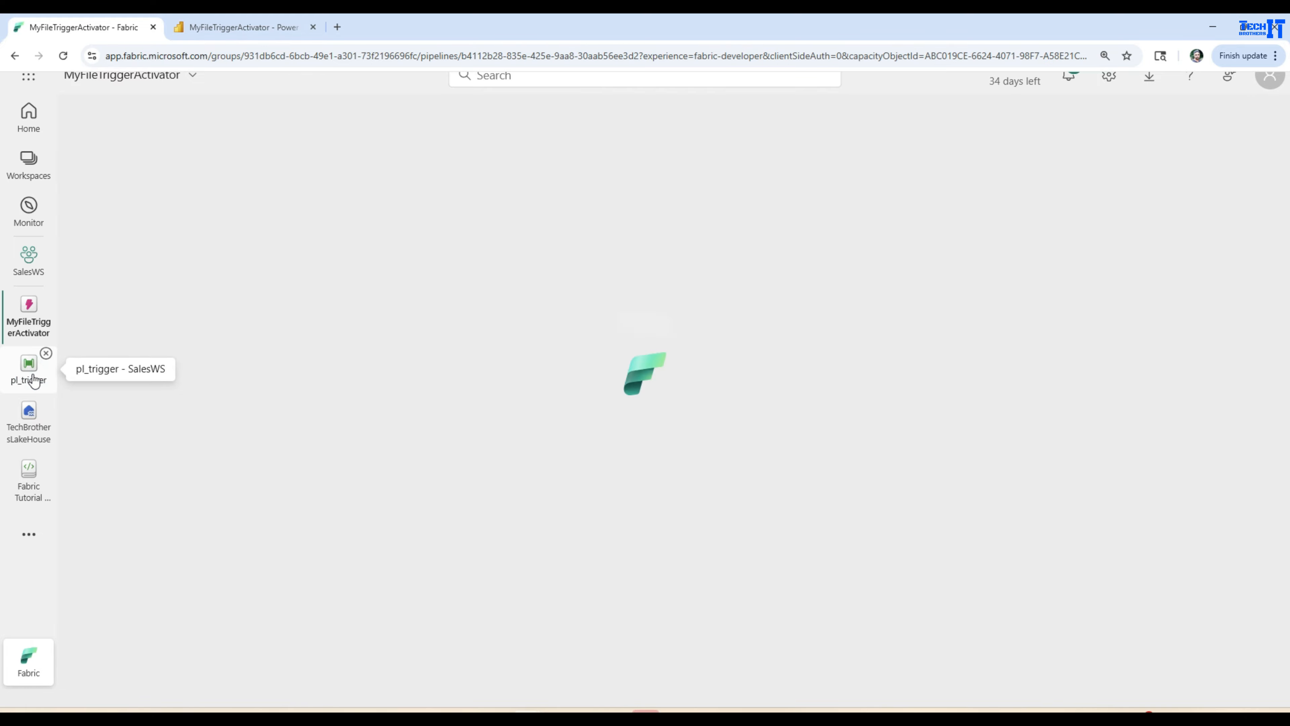
{"action": "left_click", "coordinate": [29, 216]}
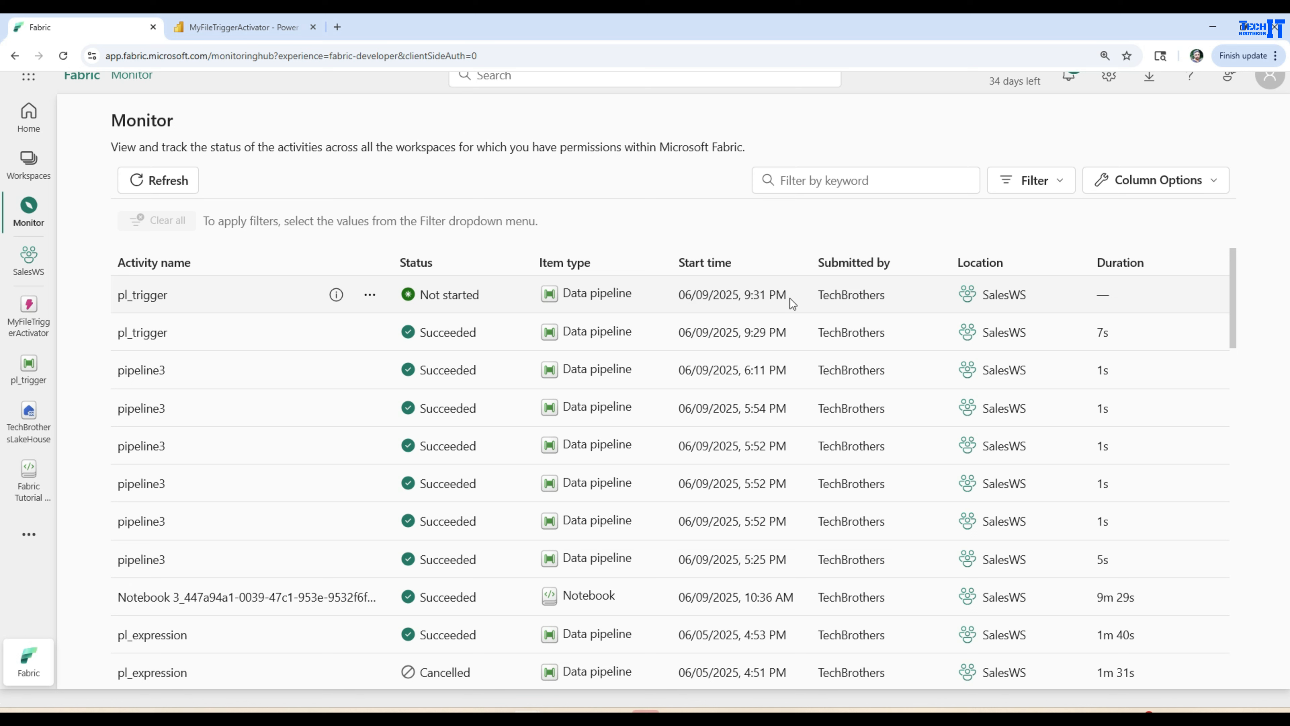
{"action": "left_click", "coordinate": [167, 189]}
Step: Show the TechBrothersLakeHouse event analytics for the last 4 hours and examine the event counts on the chart
{"action": "left_click", "coordinate": [29, 311]}
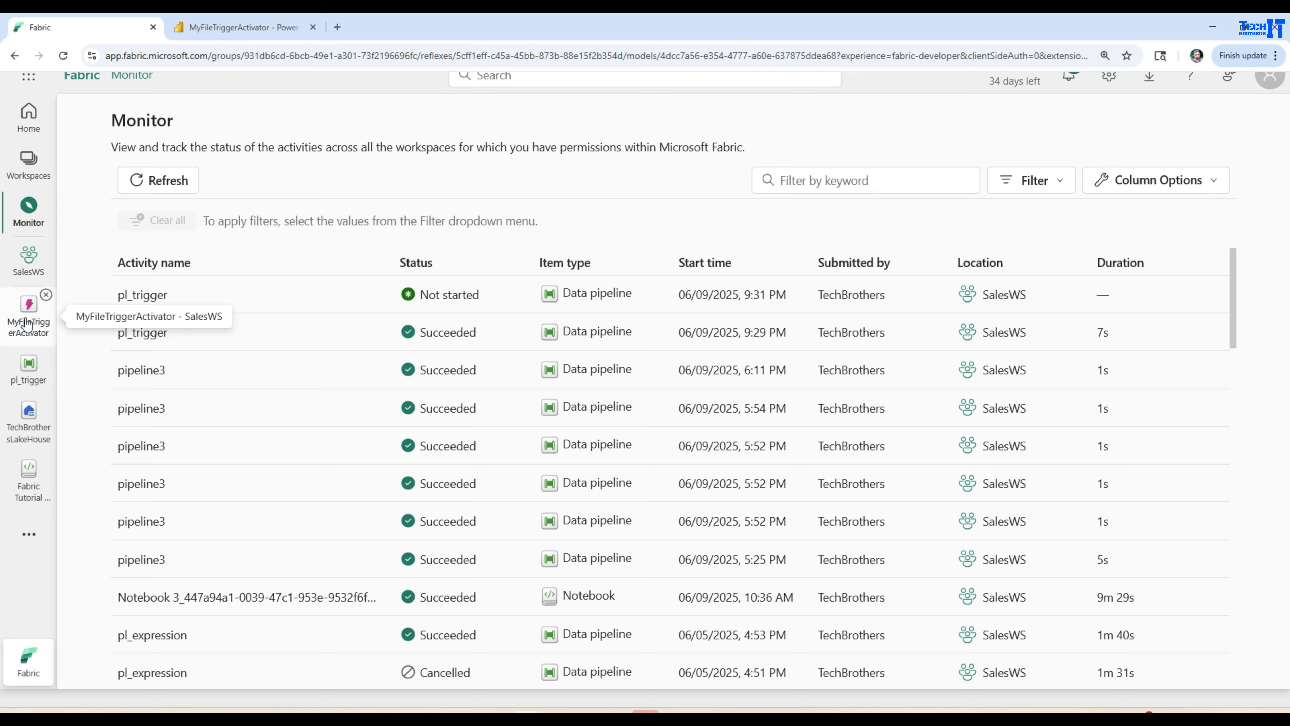
{"action": "left_click", "coordinate": [387, 240]}
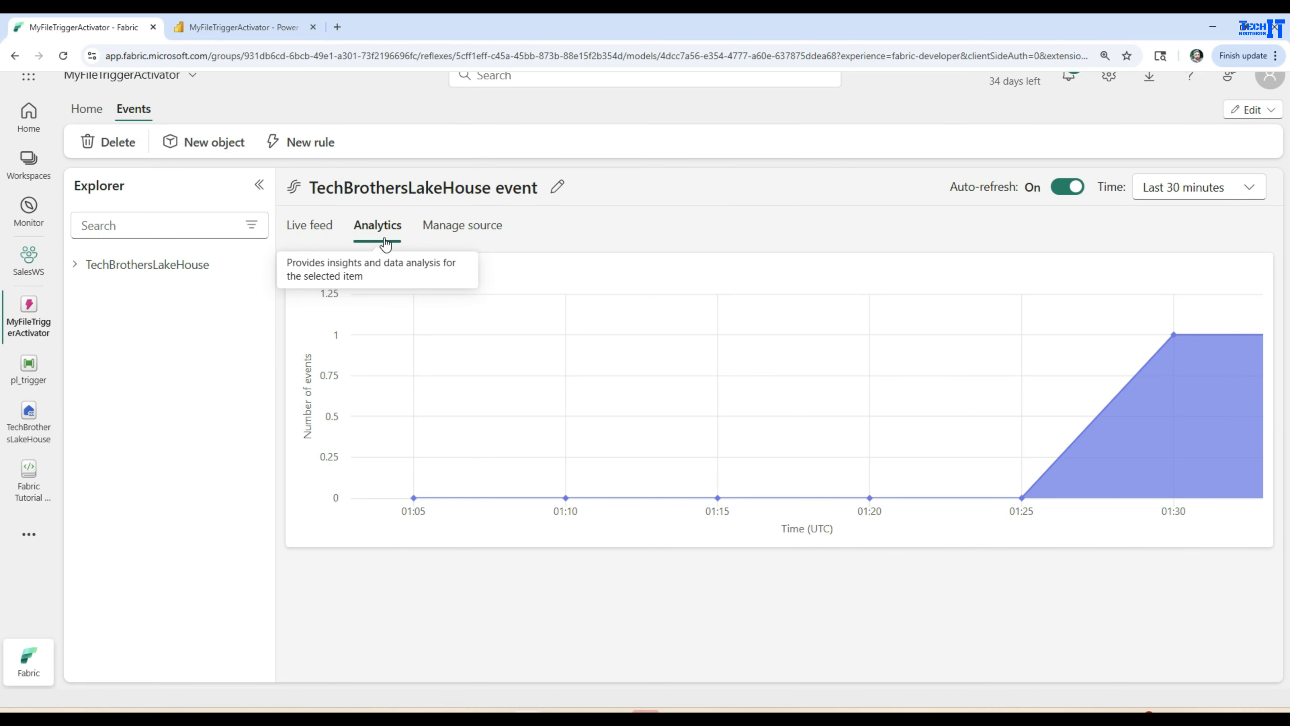
{"action": "left_click", "coordinate": [1176, 189]}
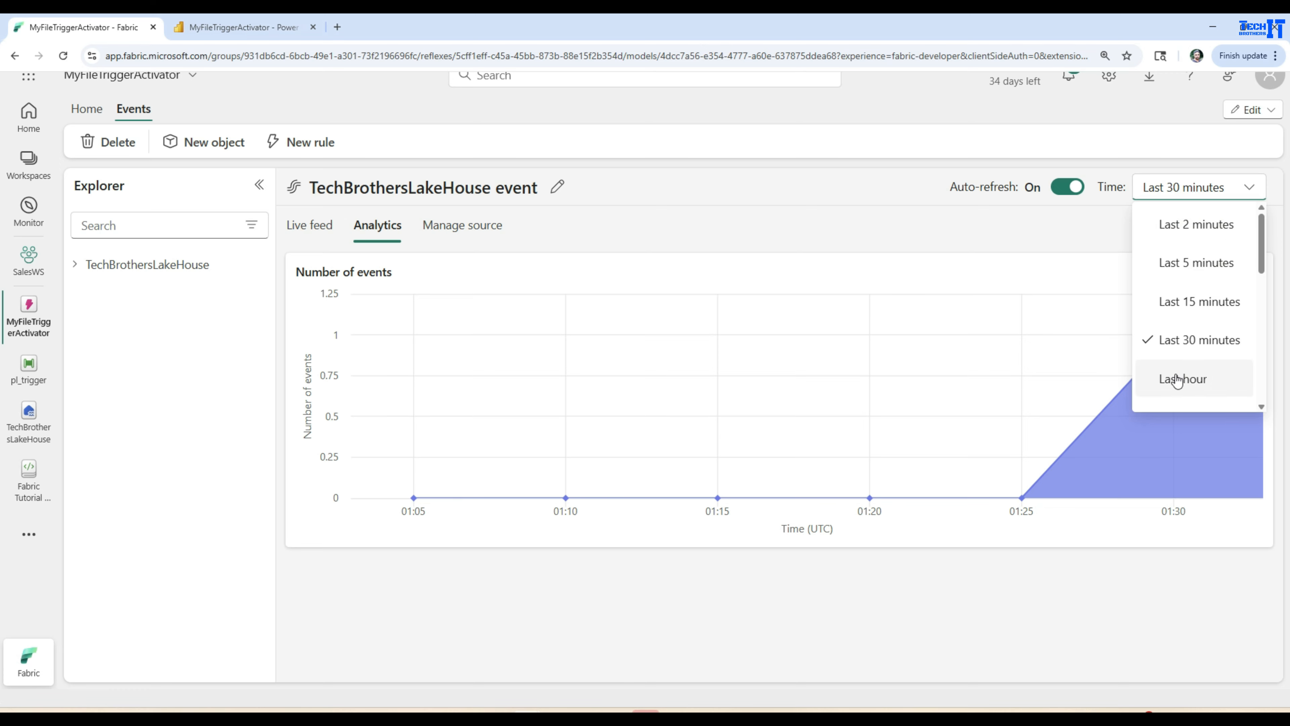
{"action": "scroll", "coordinate": [1201, 331], "scroll_direction": "down", "scroll_amount": 2}
{"action": "left_click", "coordinate": [1204, 328]}
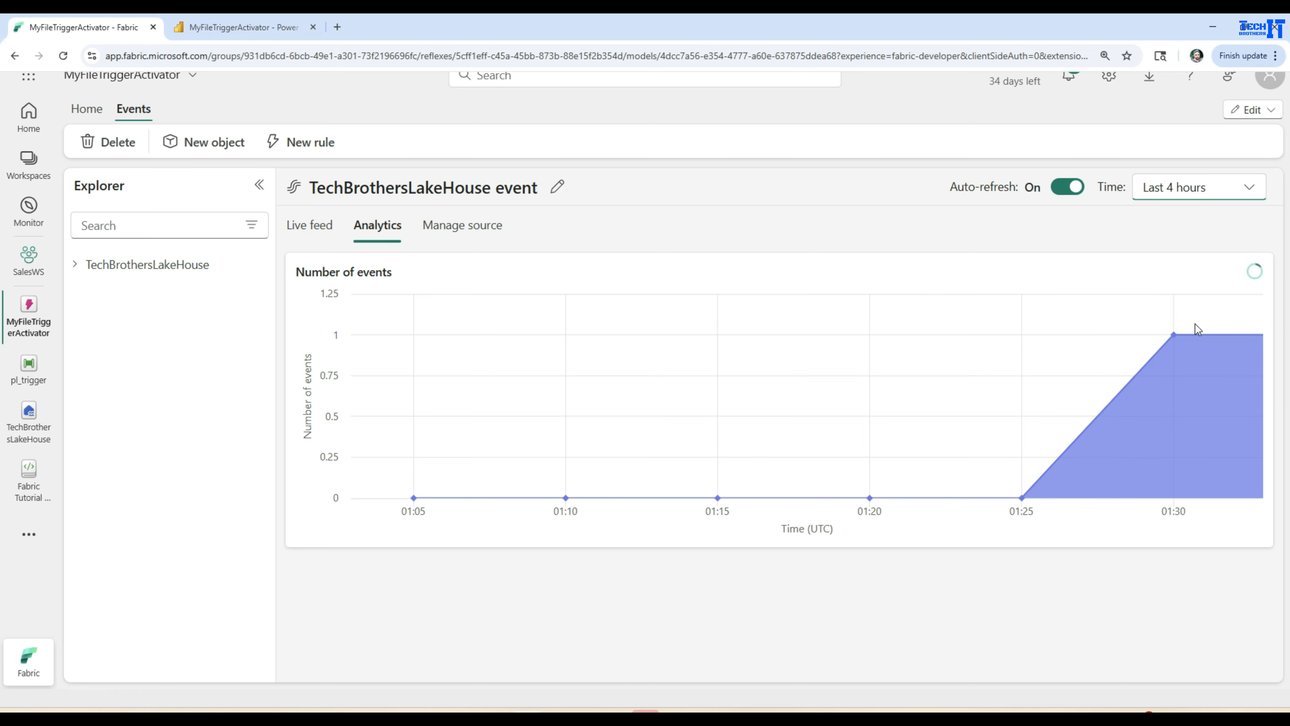
{"action": "mouse_move", "coordinate": [571, 331]}
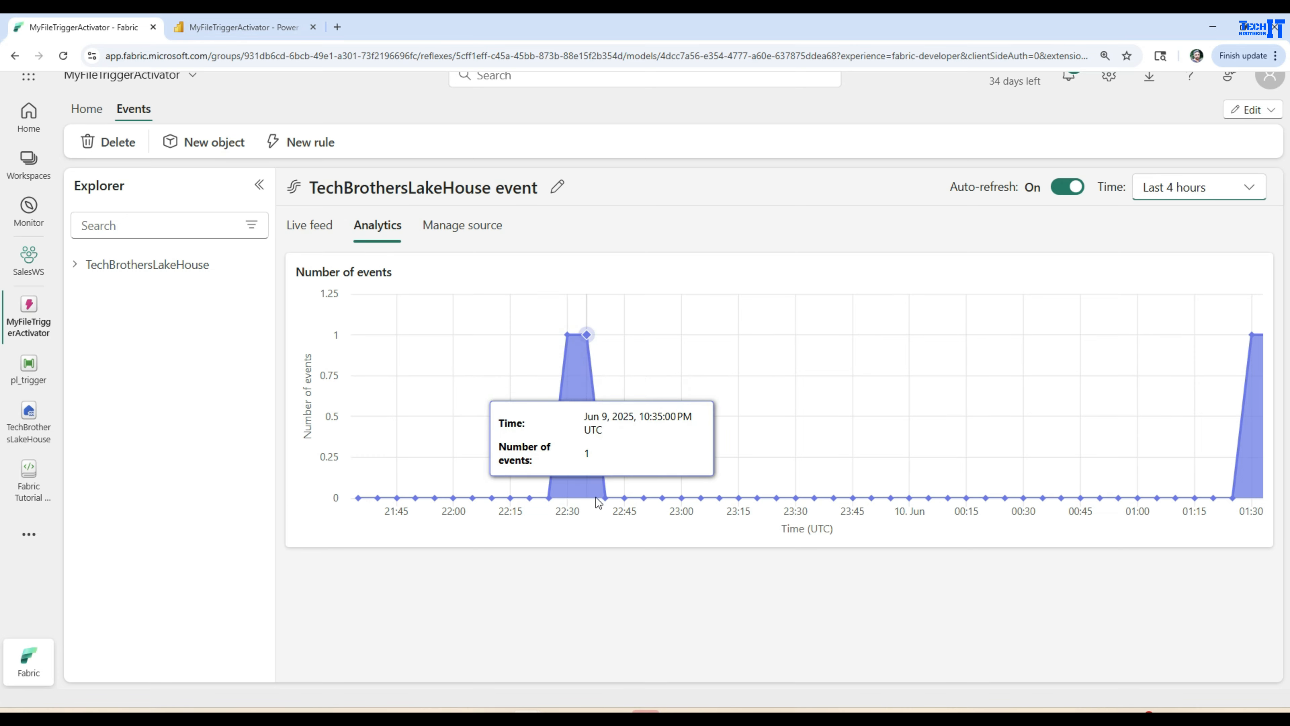
Step: Filter the monitoring activities by pl_trigger, load any further runs, and compare their start times with the MyFileTriggerActivator event analytics chart
{"action": "left_click", "coordinate": [34, 230]}
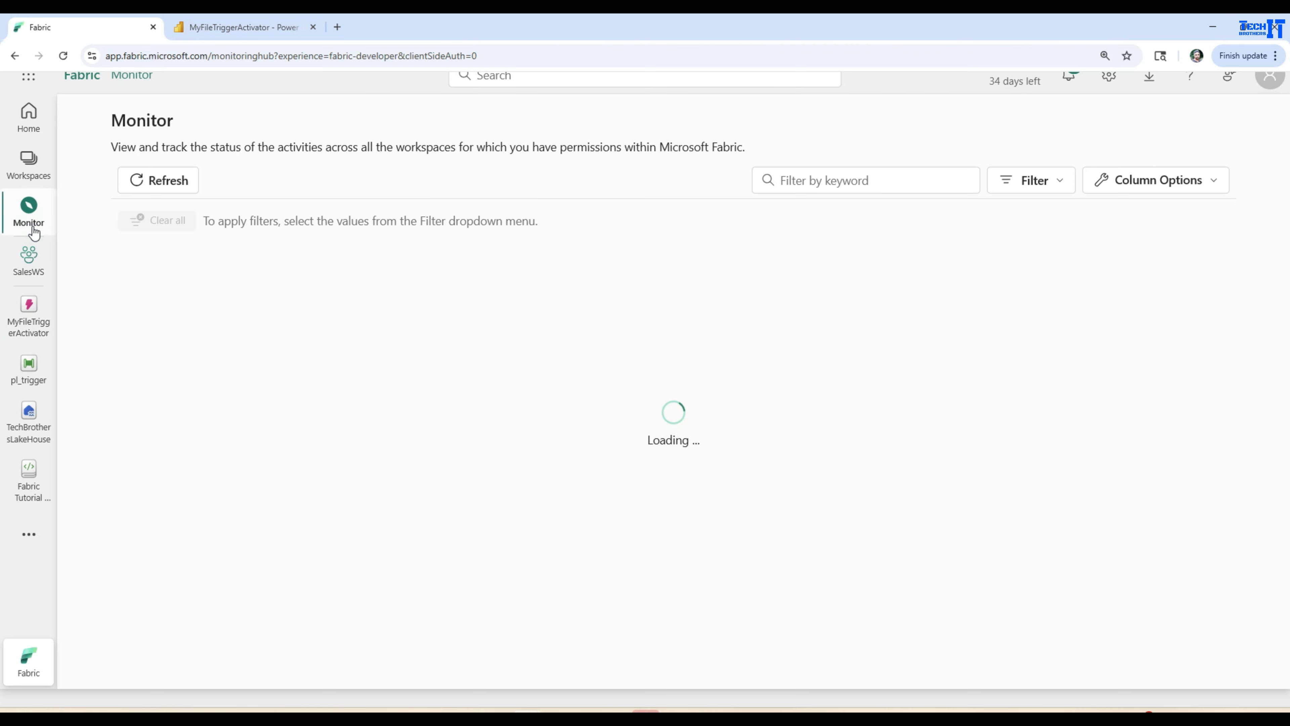
{"action": "left_click", "coordinate": [866, 179]}
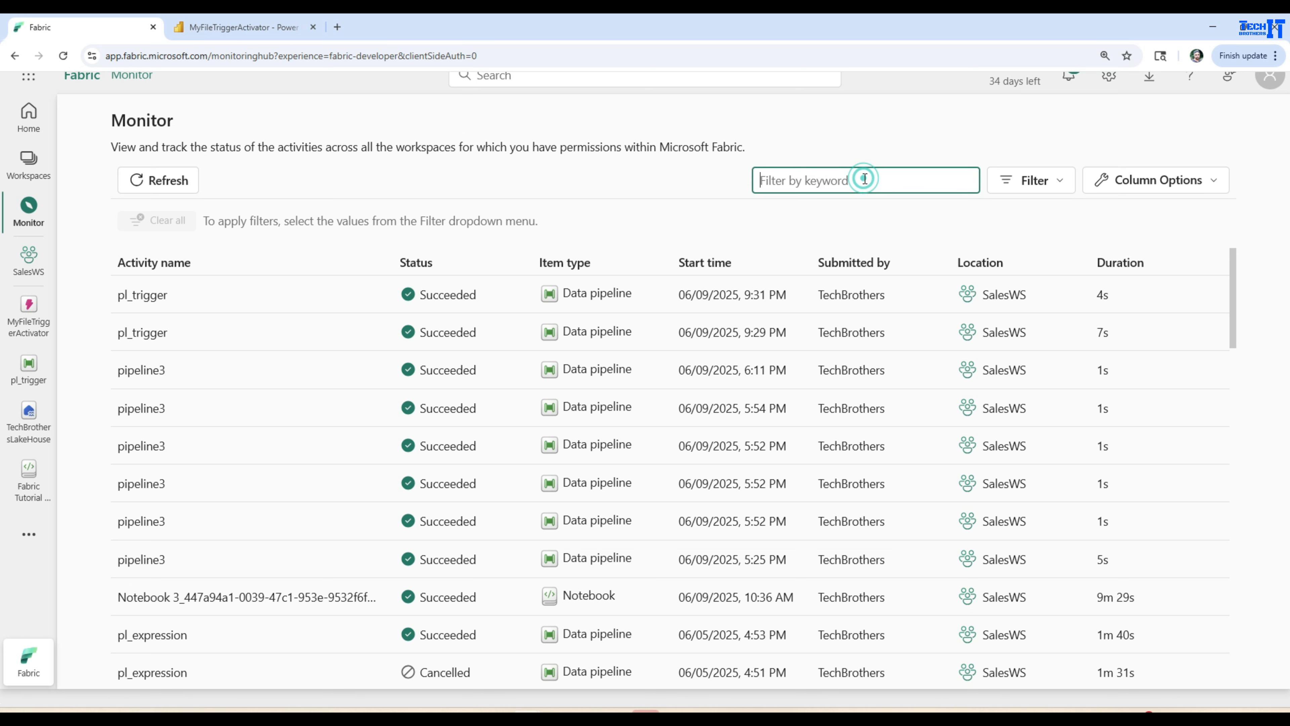
{"action": "type", "text": "pl"}
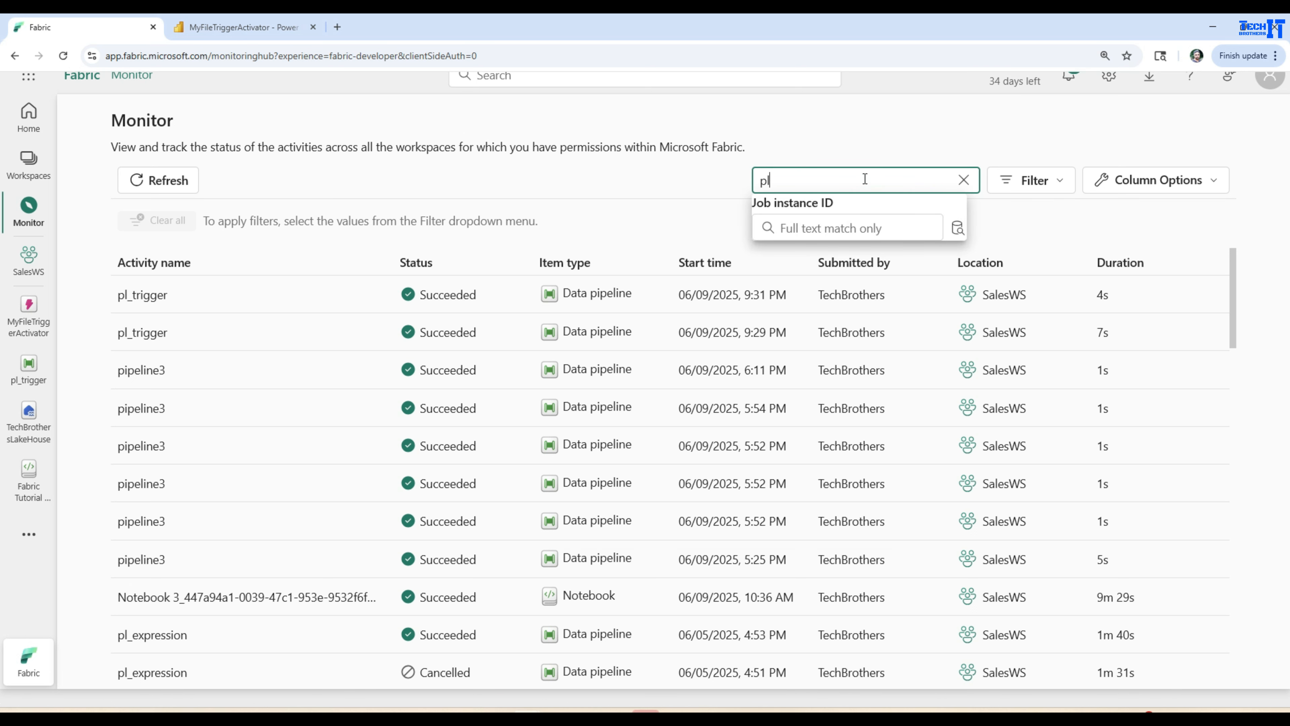
{"action": "type", "text": "_tri"}
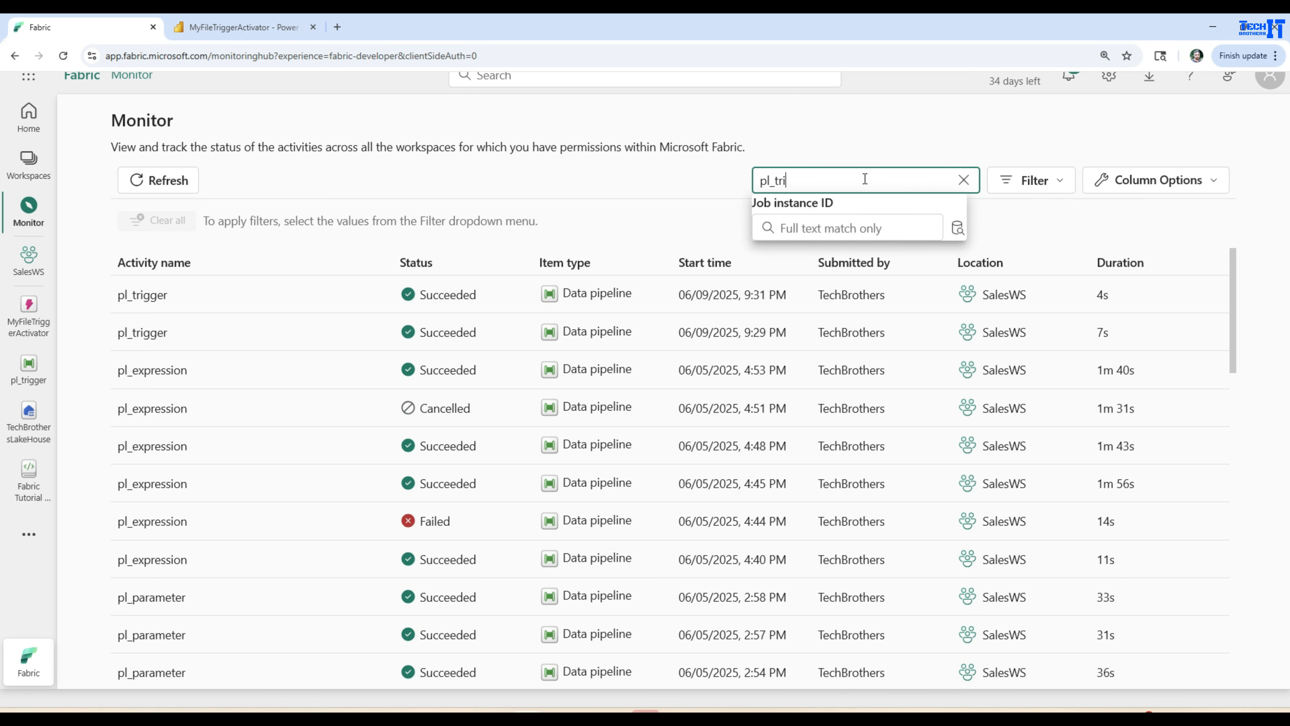
{"action": "type", "text": "gger"}
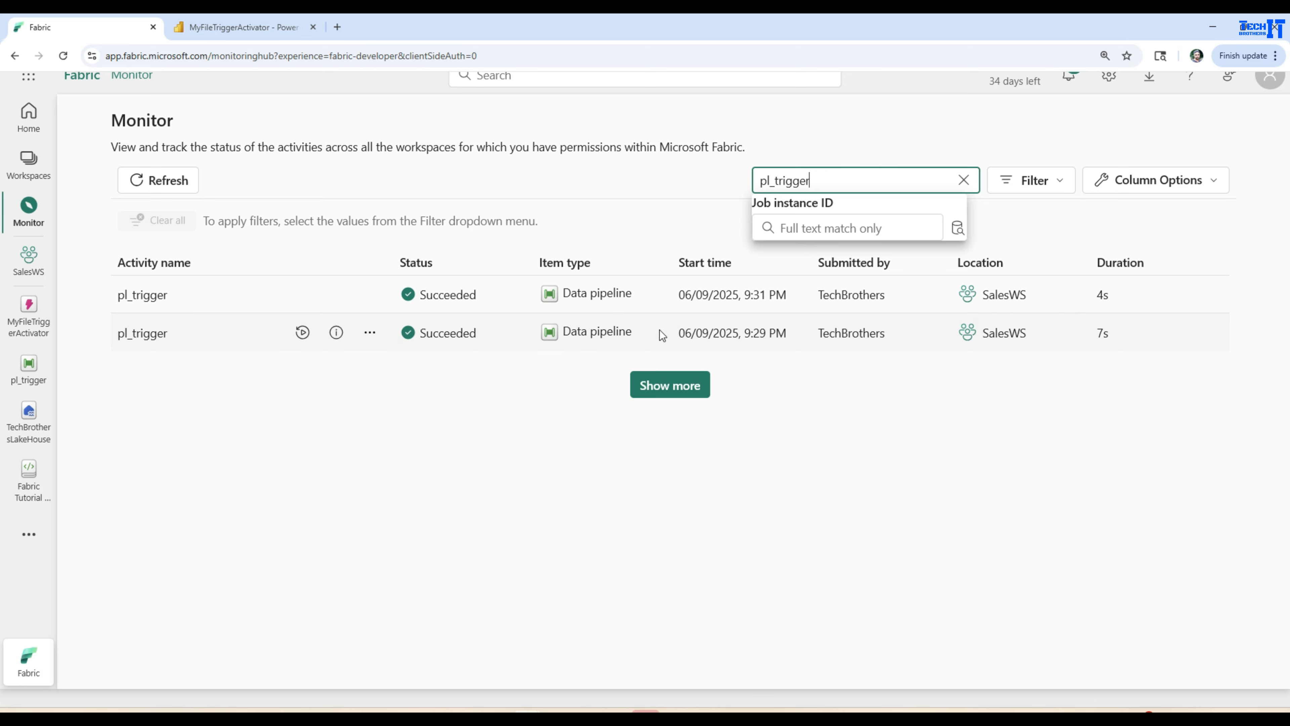
{"action": "left_click", "coordinate": [676, 385]}
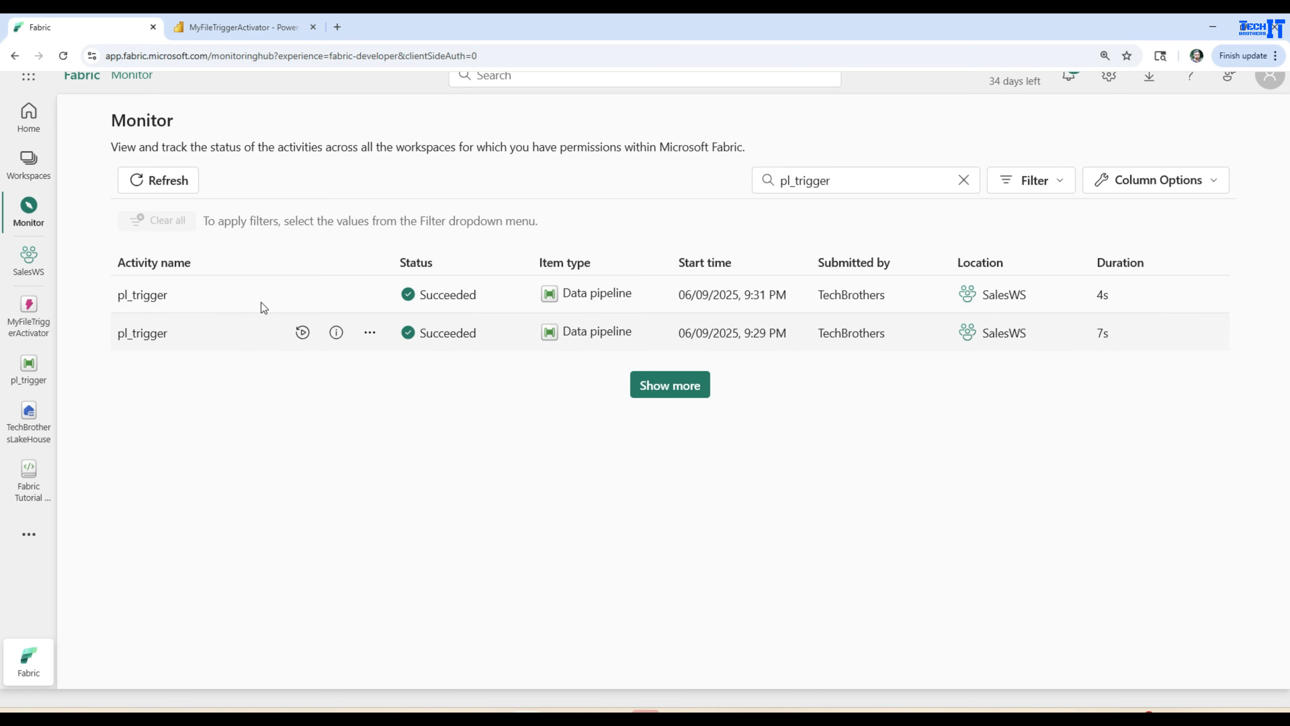
{"action": "left_click_drag", "start_coordinate": [788, 294], "coordinate": [386, 301]}
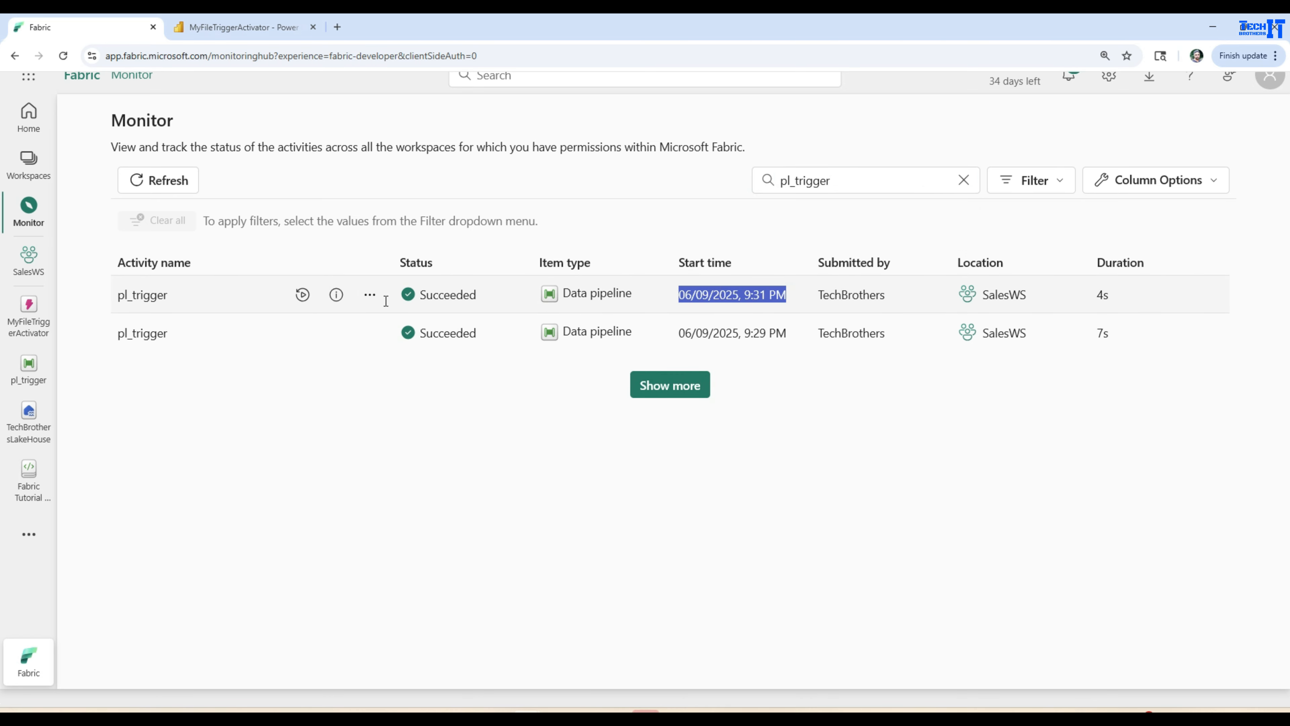
{"action": "left_click", "coordinate": [22, 329]}
{"action": "mouse_move", "coordinate": [570, 333]}
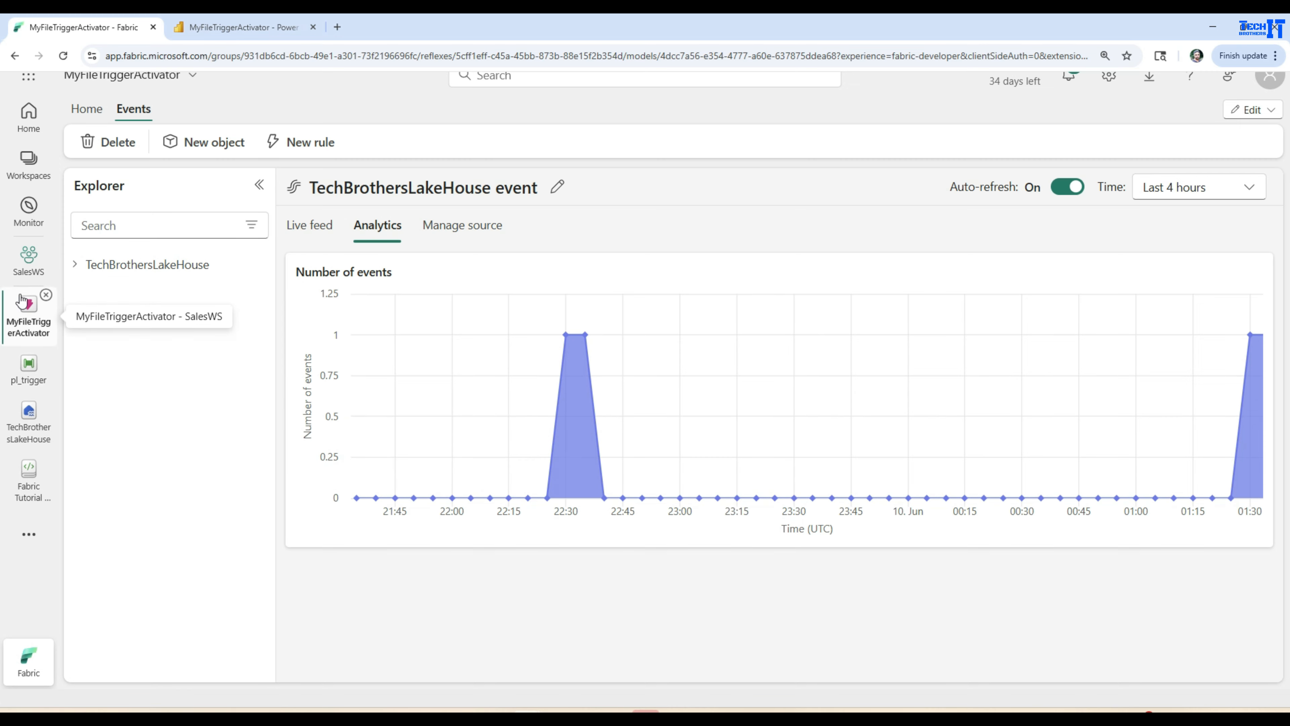
Step: Delete customer_India.csv from the RAW folder of TechBrothersLakeHouse
{"action": "left_click", "coordinate": [27, 425]}
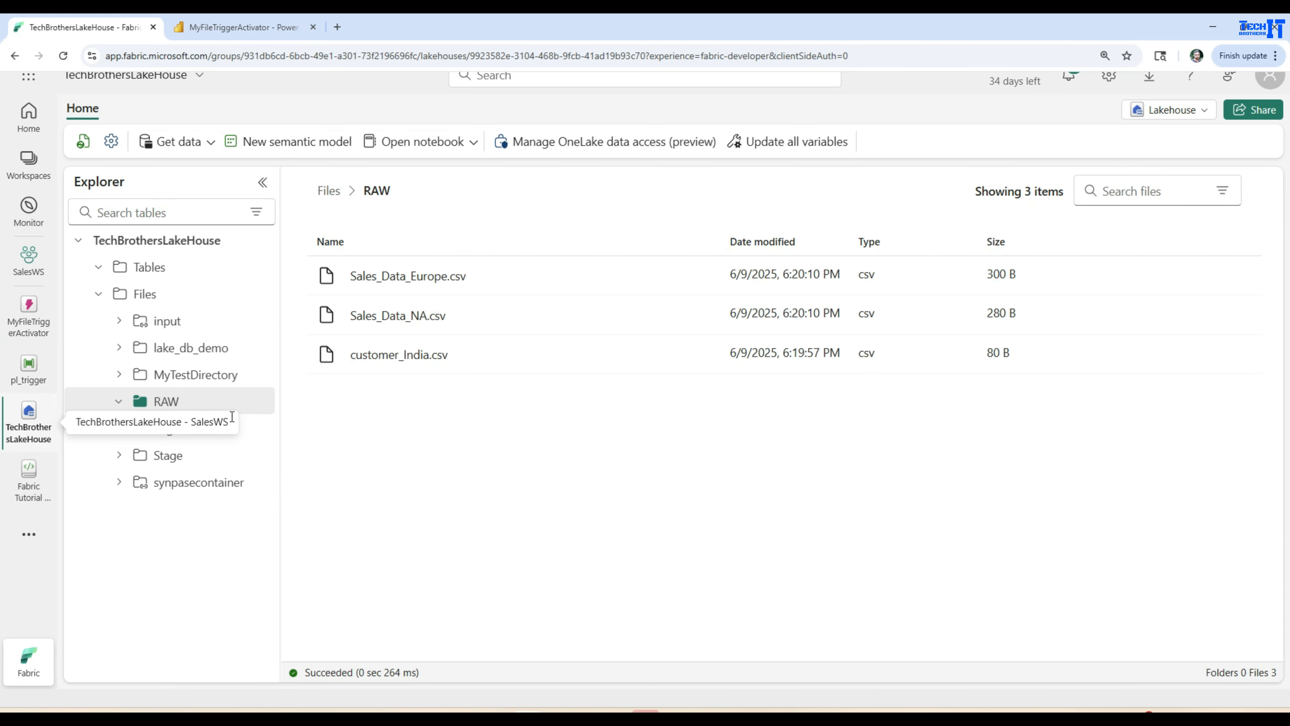
{"action": "left_click", "coordinate": [701, 354]}
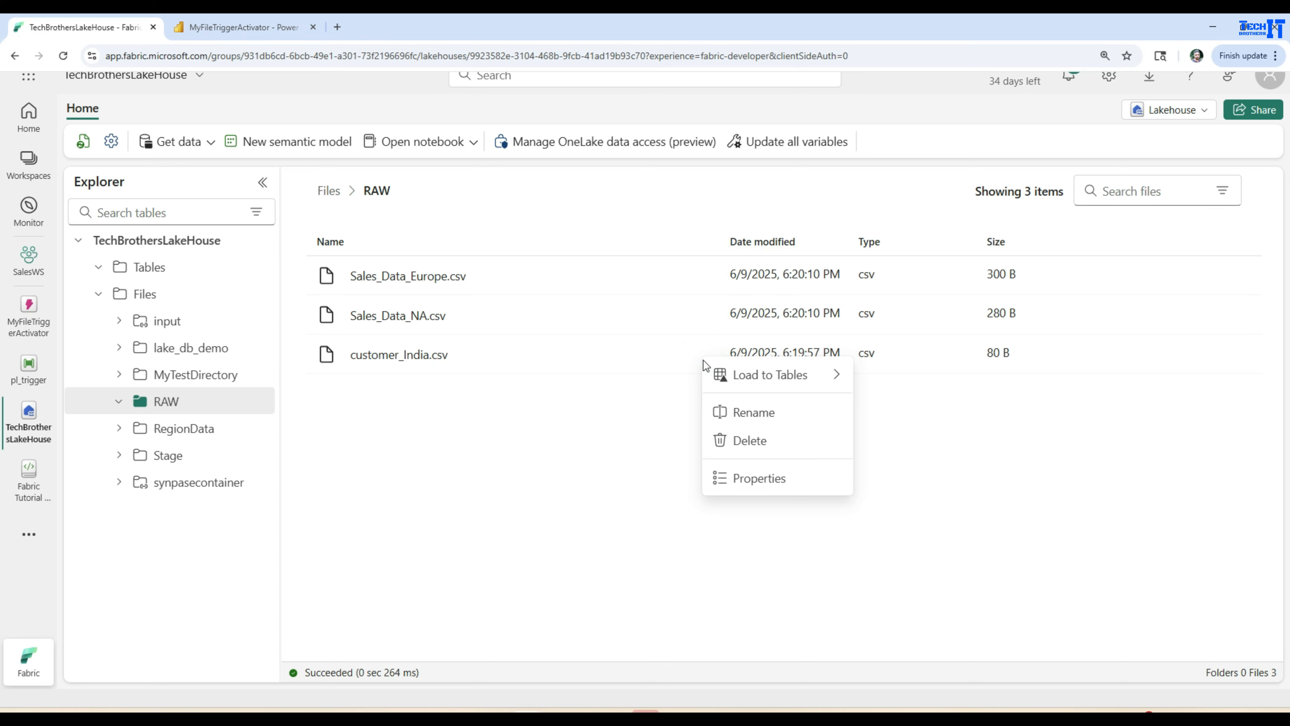
{"action": "left_click", "coordinate": [740, 448]}
{"action": "left_click", "coordinate": [691, 444]}
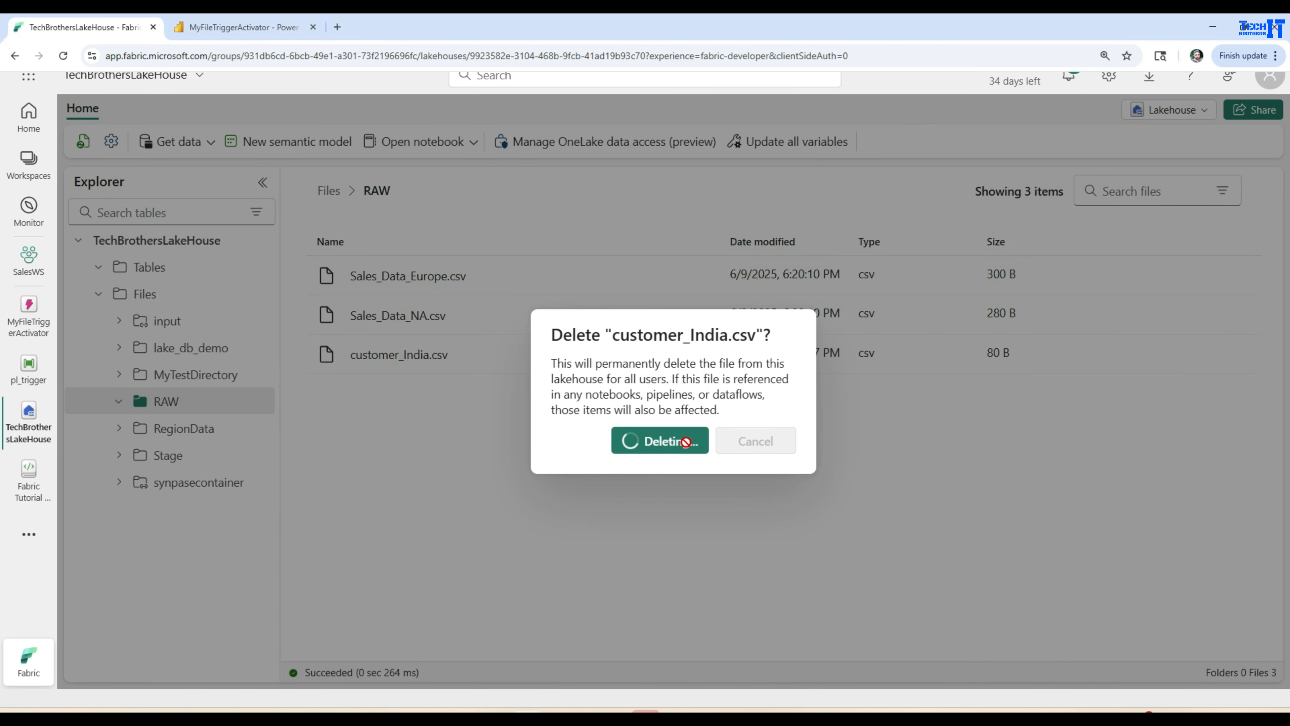
Step: Show MyFileTriggerActivator's event analytics for the last 15 minutes and examine the event counts around the latest deletion
{"action": "left_click", "coordinate": [30, 315]}
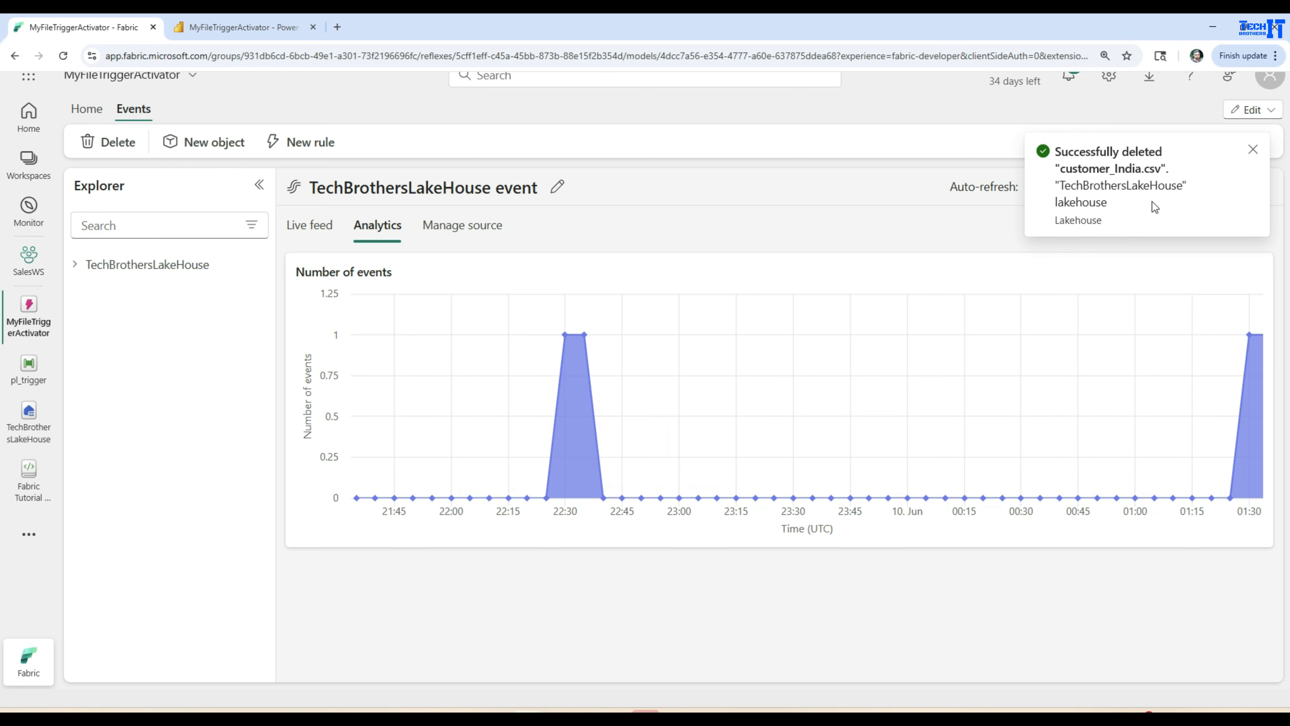
{"action": "left_click", "coordinate": [1251, 150]}
{"action": "left_click", "coordinate": [1247, 186]}
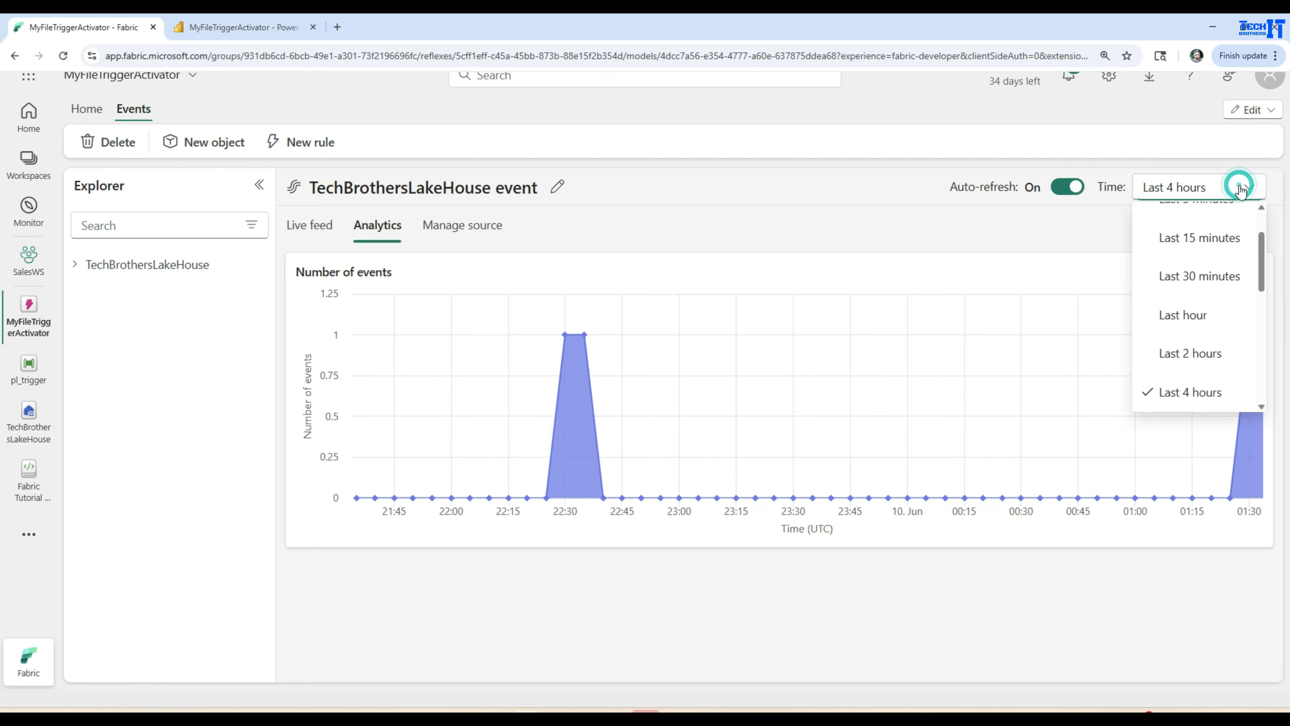
{"action": "left_click", "coordinate": [1191, 240]}
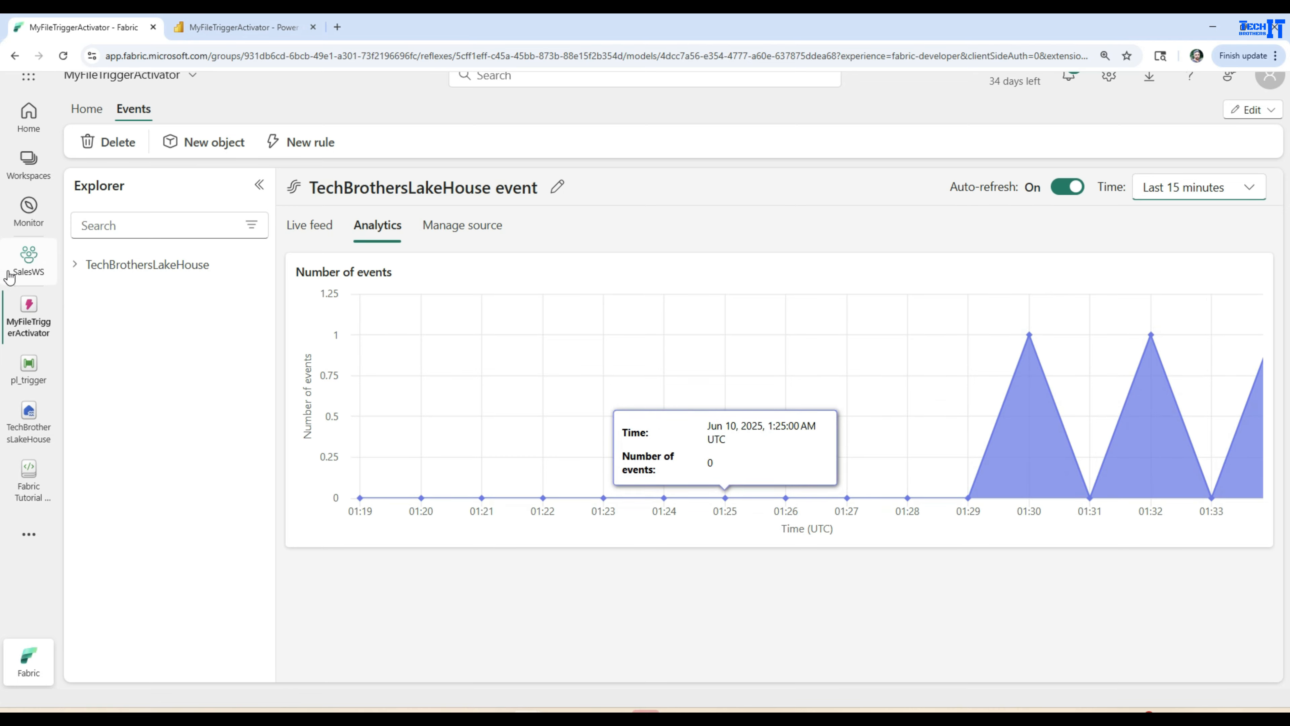
Step: Open the monitoring activity list and check the status and start time of the newest pl_trigger run
{"action": "left_click", "coordinate": [28, 206]}
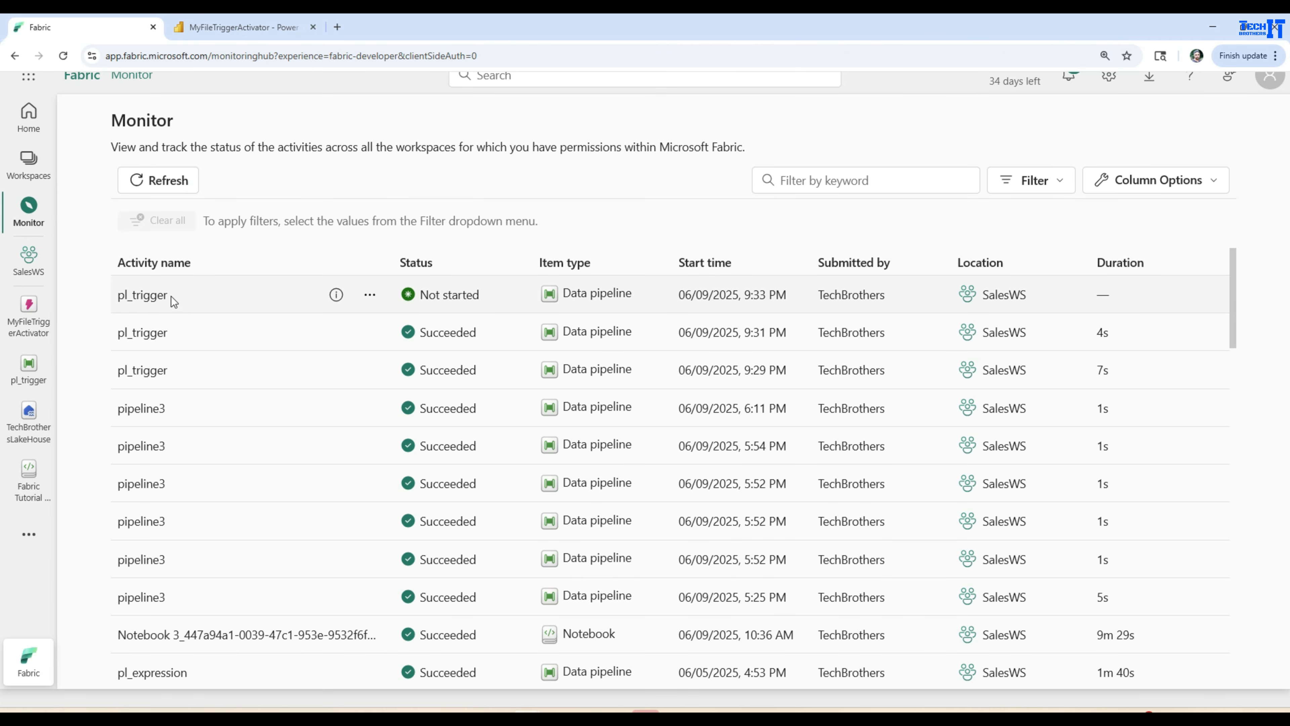
{"action": "left_click_drag", "start_coordinate": [488, 294], "coordinate": [426, 296]}
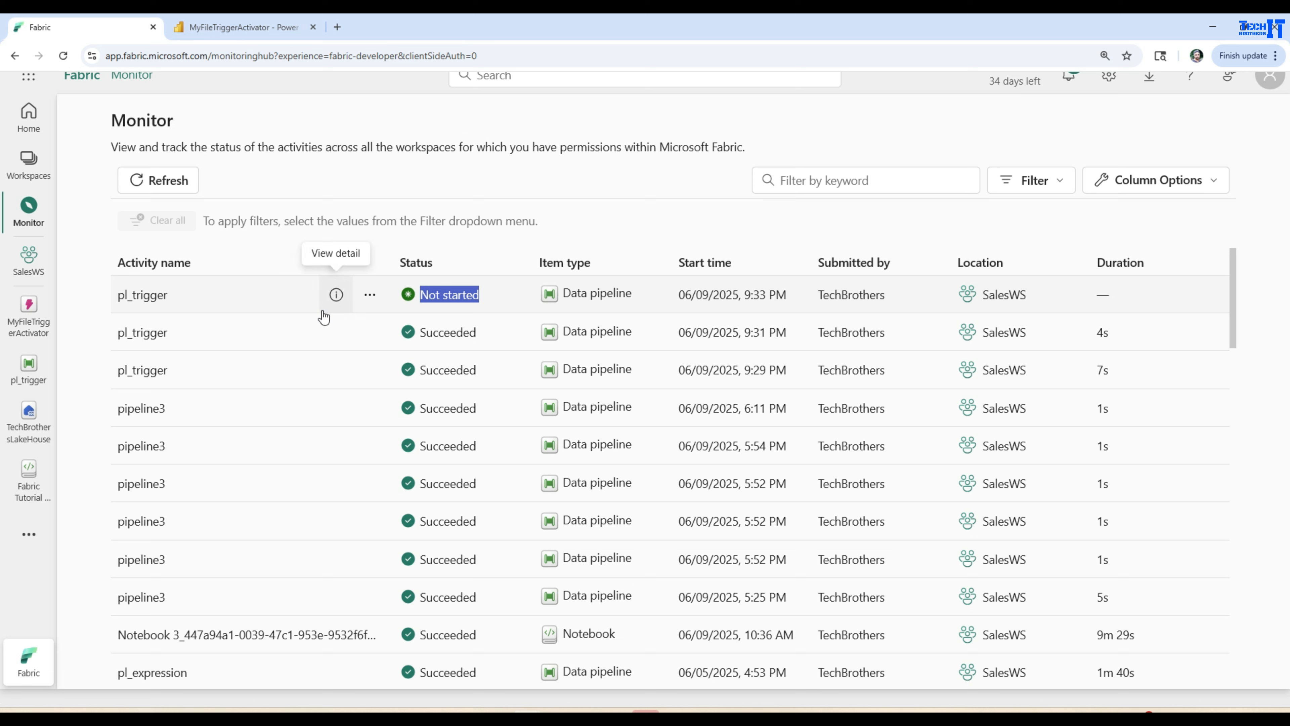
{"action": "left_click_drag", "start_coordinate": [787, 295], "coordinate": [743, 296]}
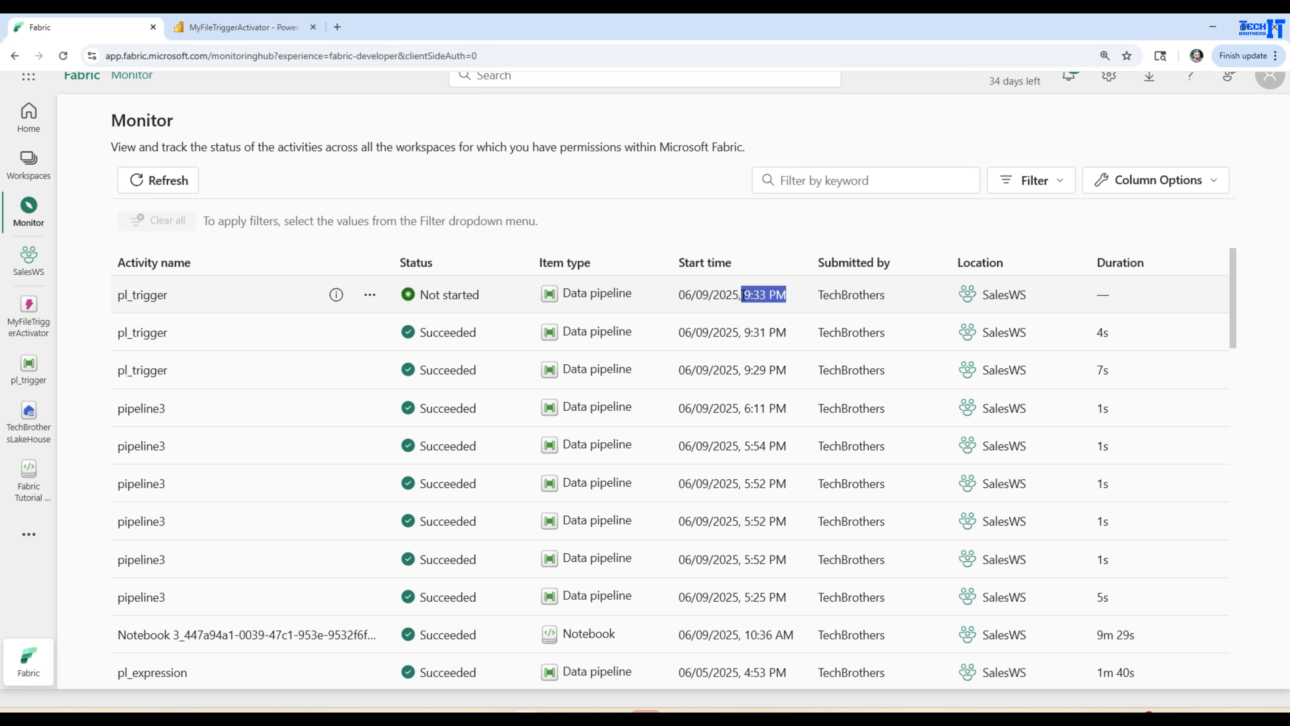